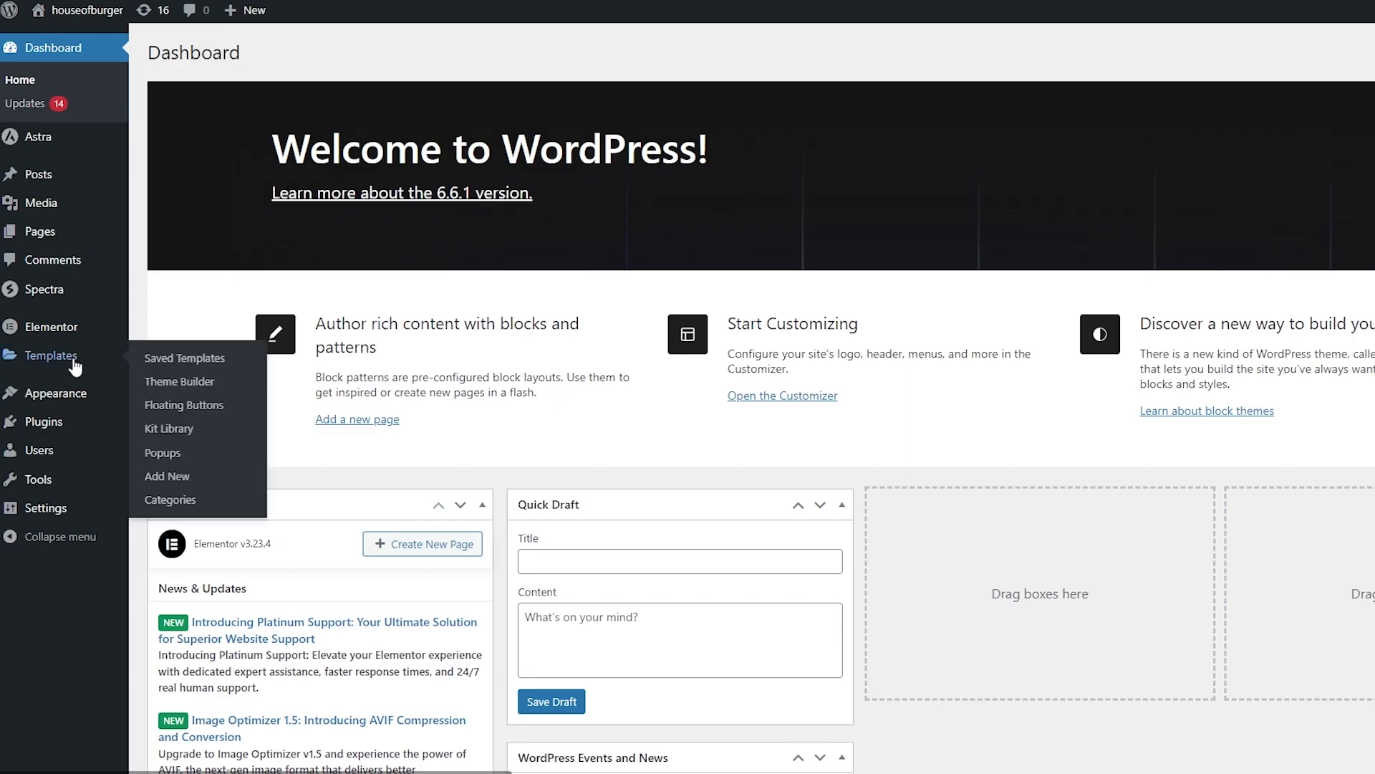
Go to Plugins > Installed Plugins to list the six installed plugins.
mouse_move(61, 429)
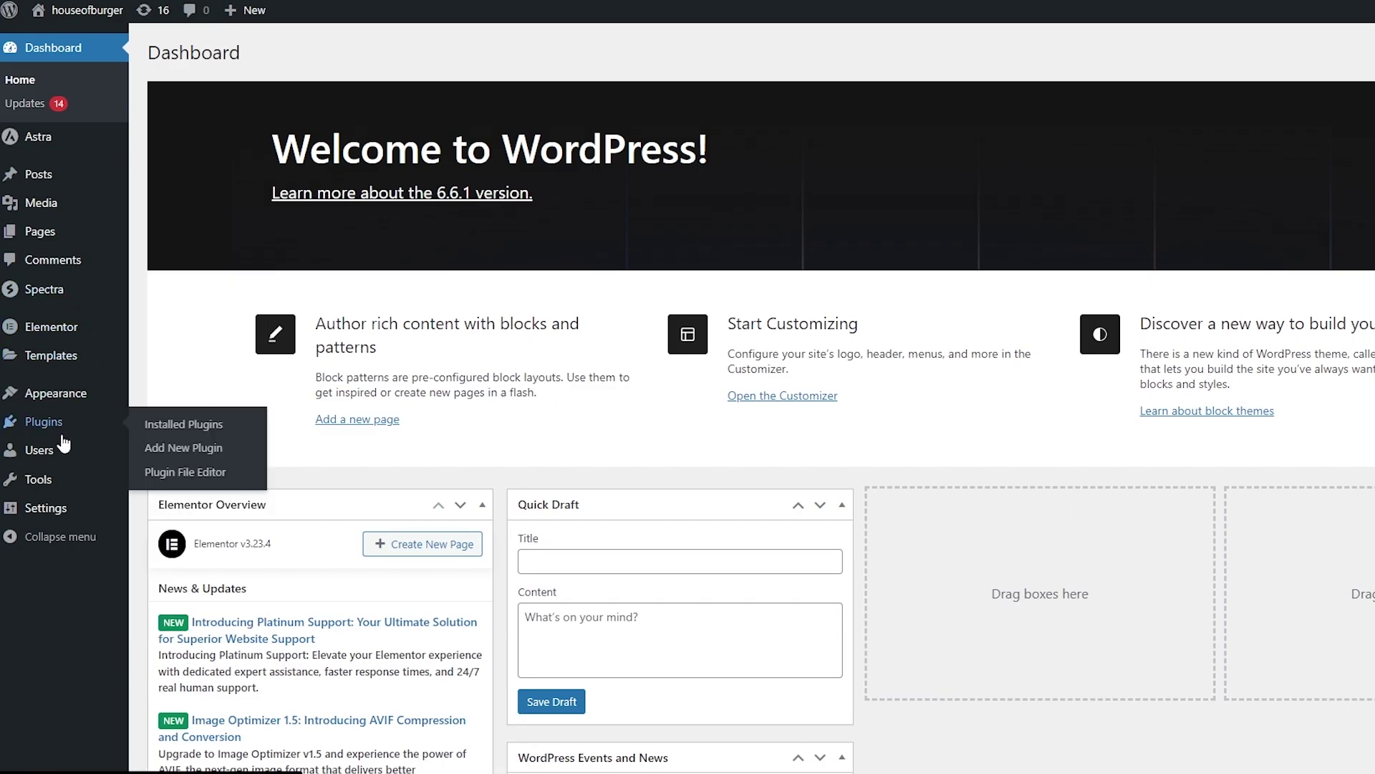
click(203, 427)
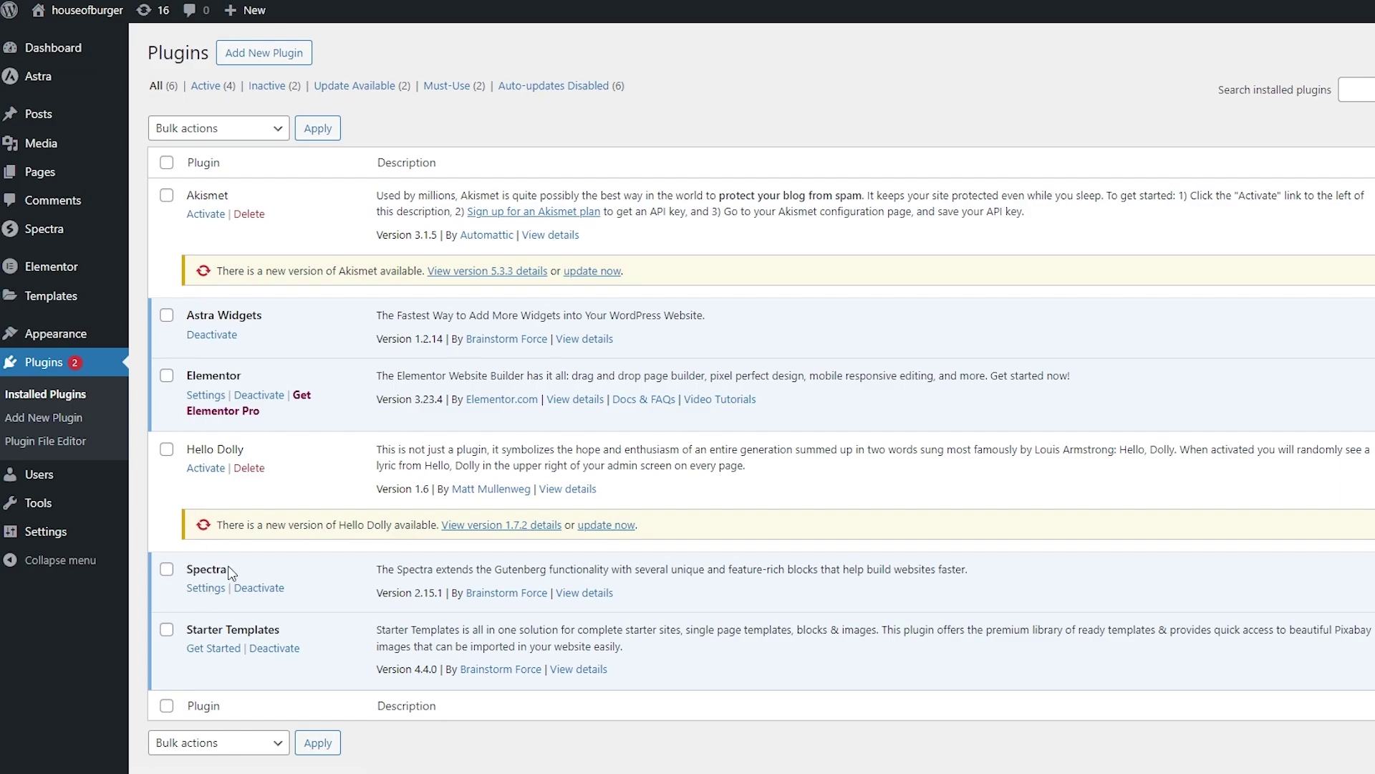
drag(186, 630, 300, 628)
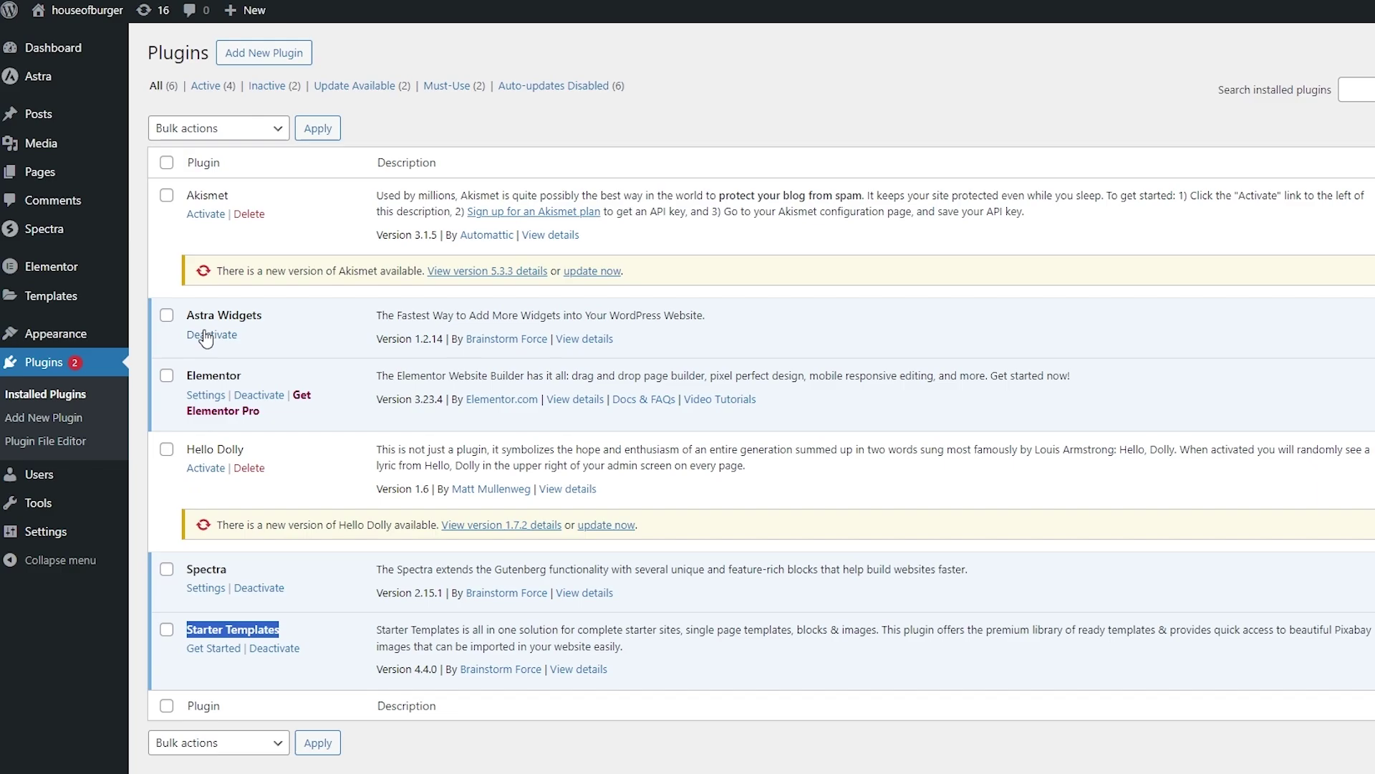
drag(190, 313, 252, 312)
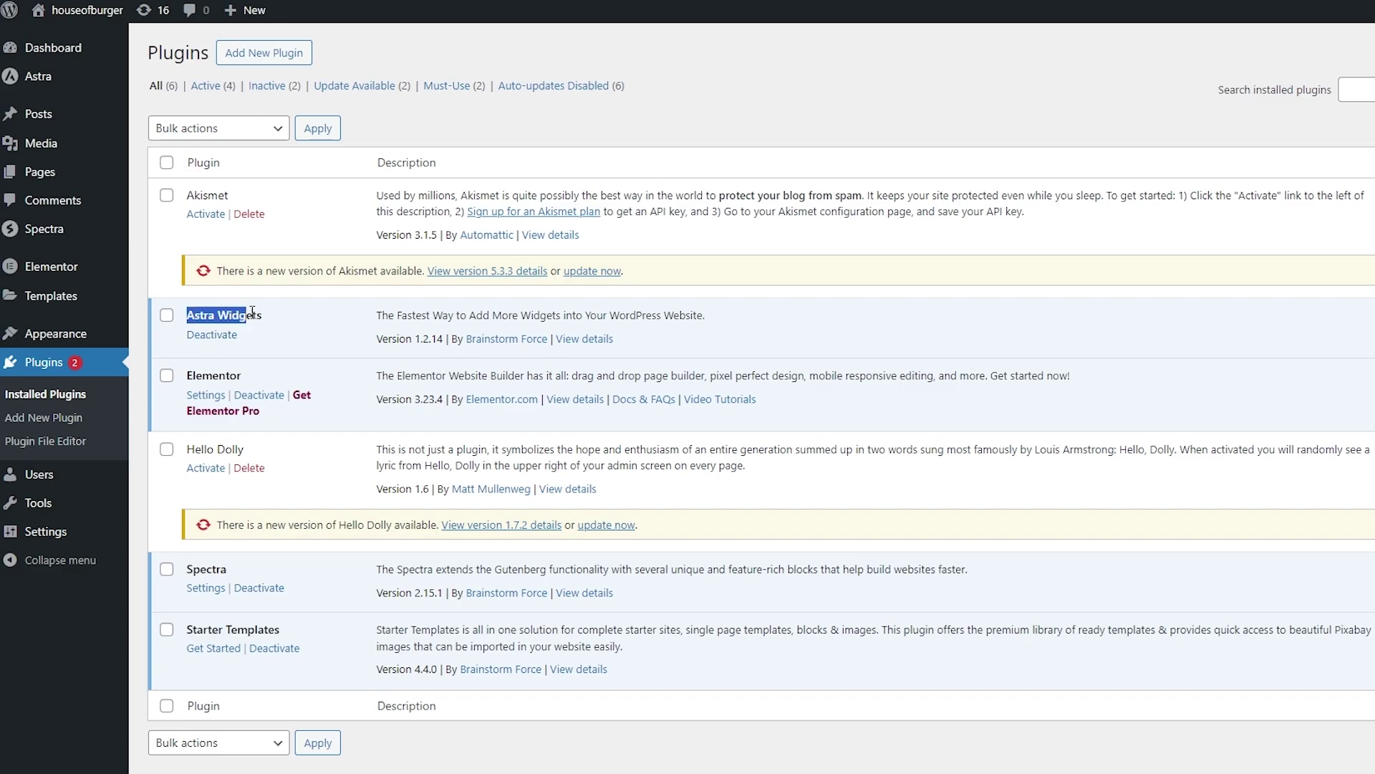
click(256, 313)
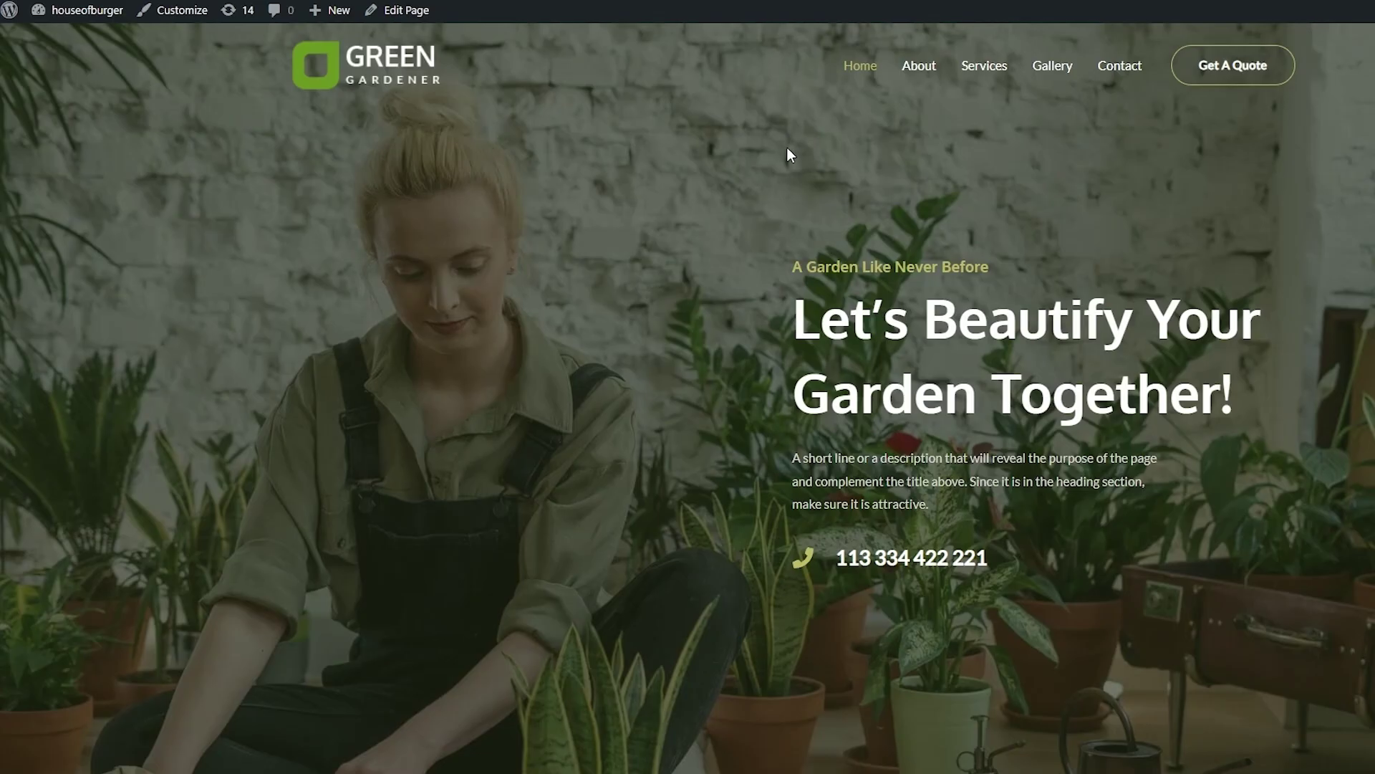
Scroll down the Green Gardener home page and back up to the hero section.
scroll(783, 574, down, 20)
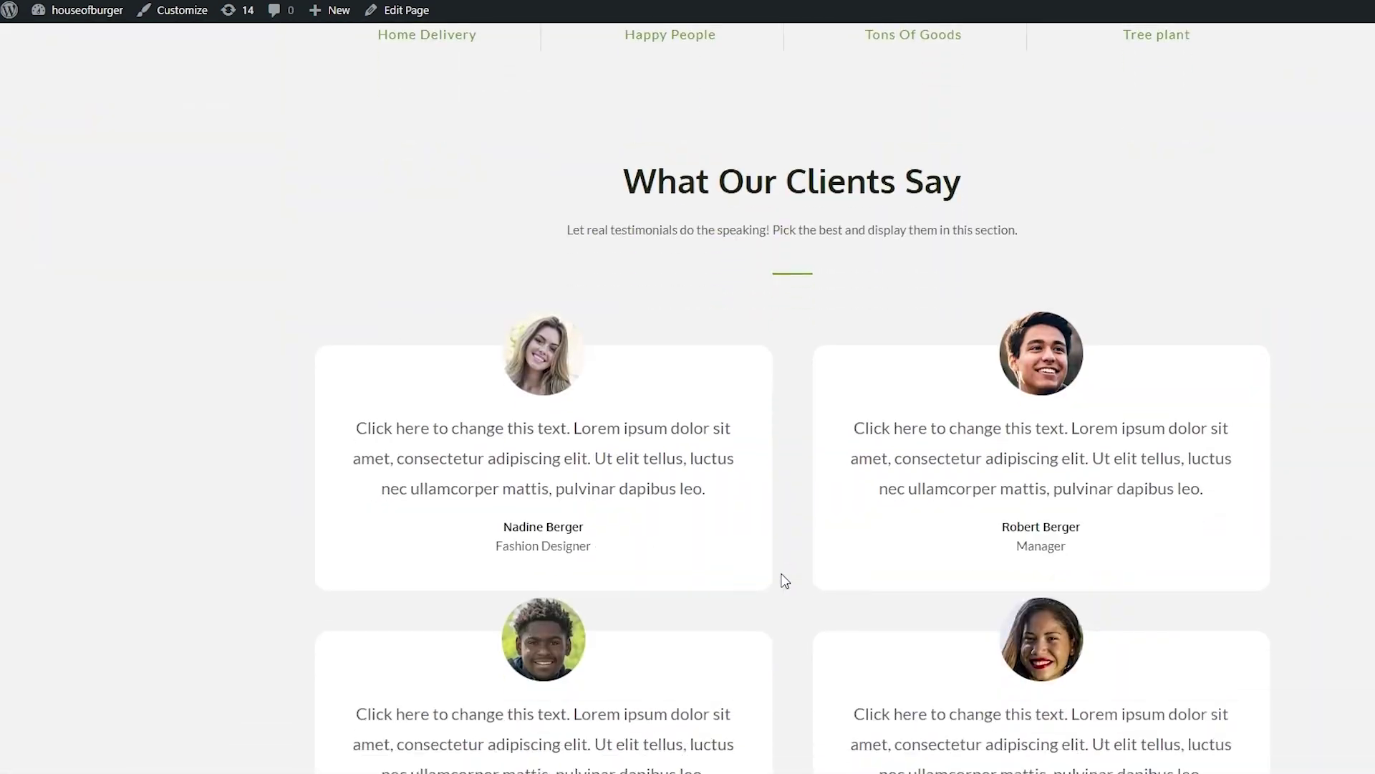
scroll(785, 580, down, 6)
scroll(785, 580, up, 15)
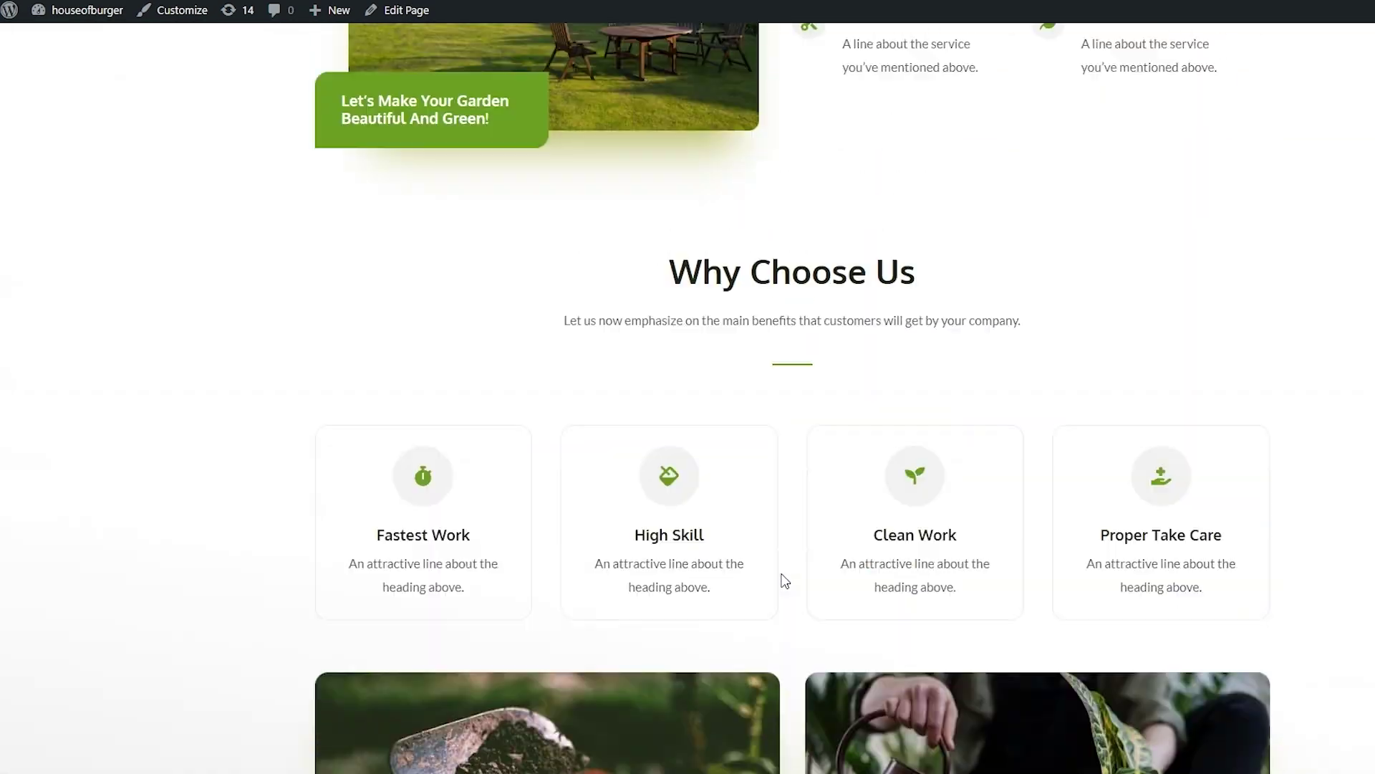
scroll(785, 580, up, 10)
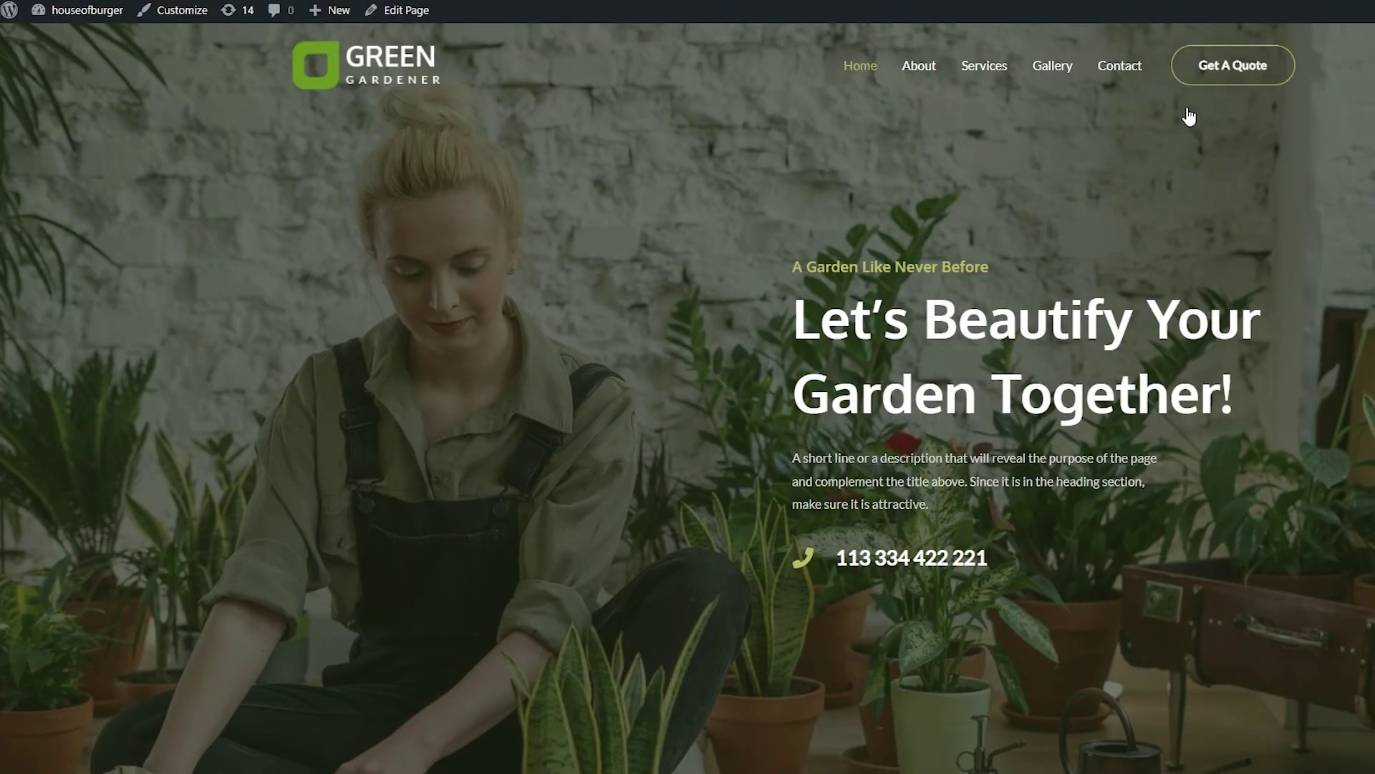
click(170, 26)
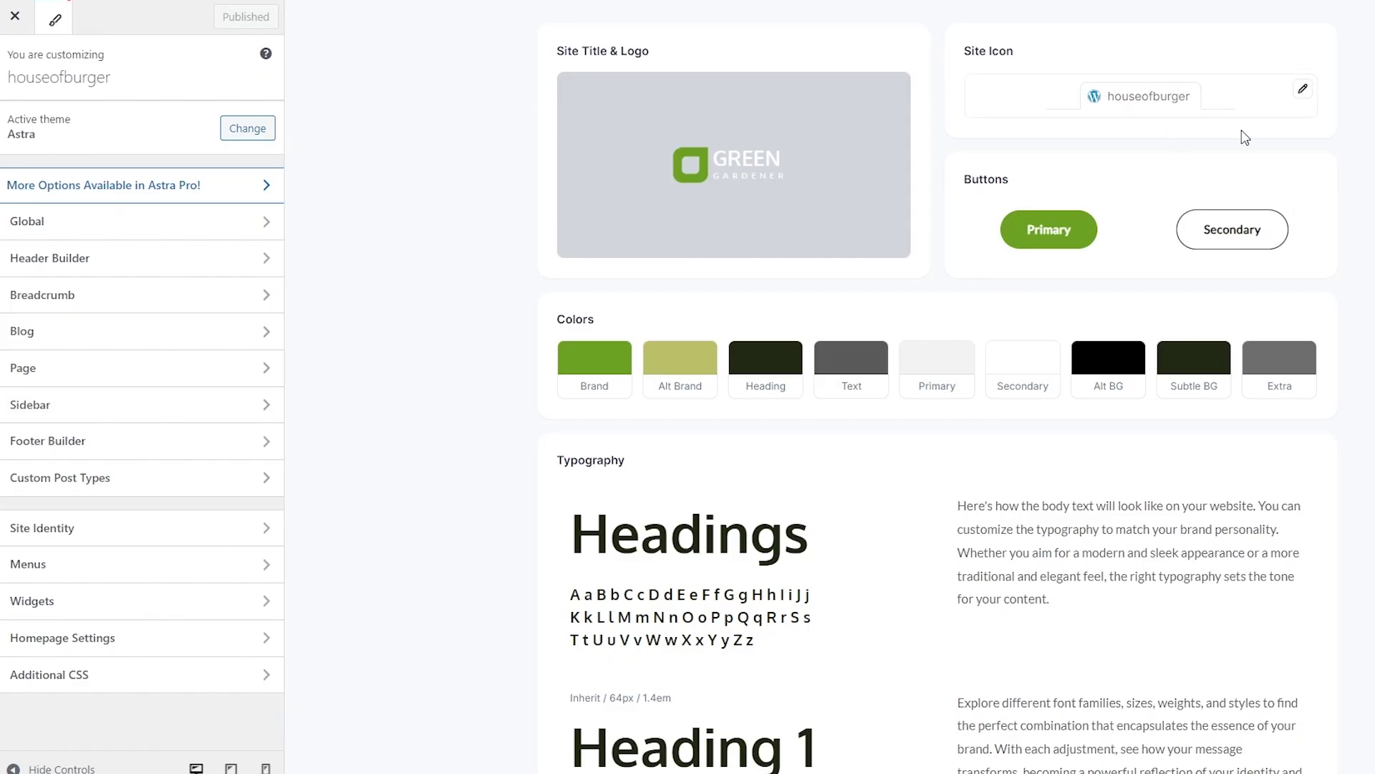
scroll(1163, 290, down, 6)
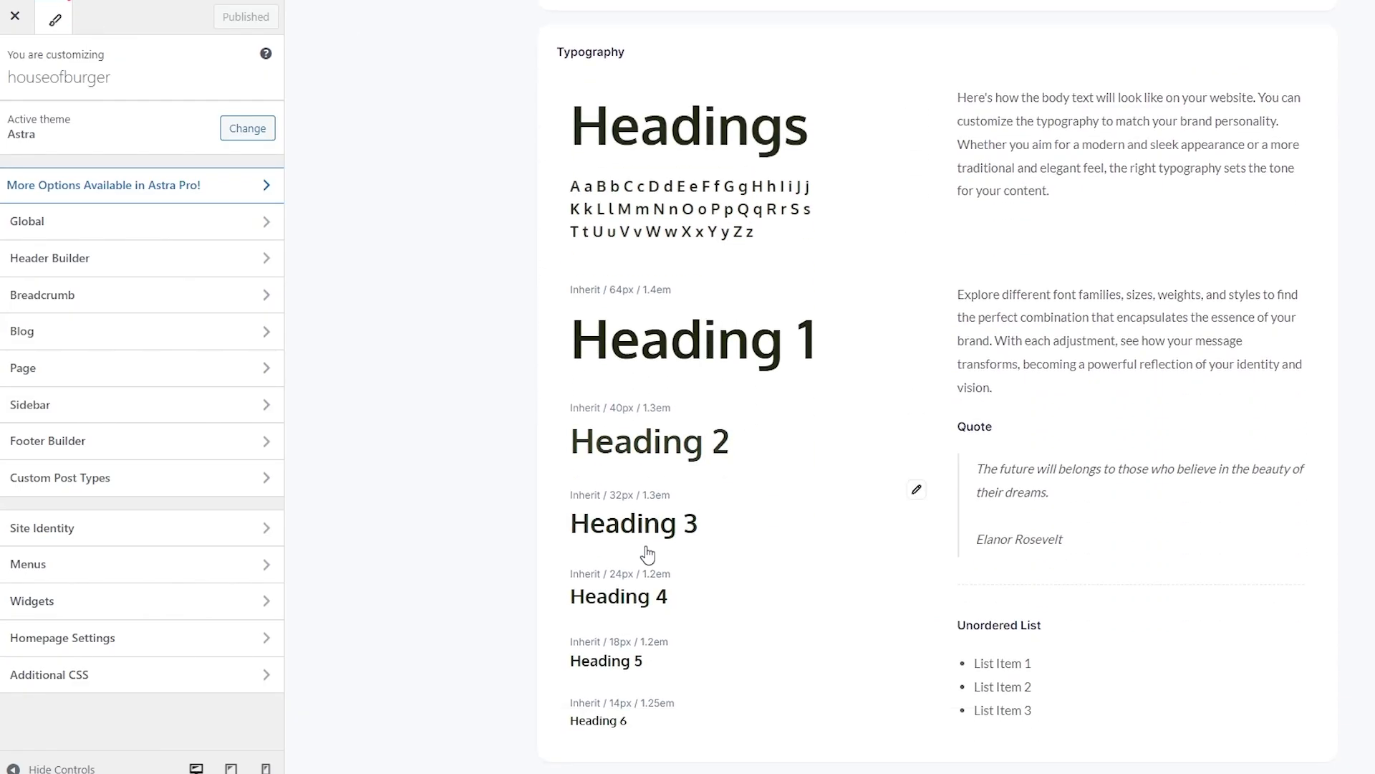
scroll(555, 488, up, 5)
scroll(556, 488, up, 1)
click(155, 417)
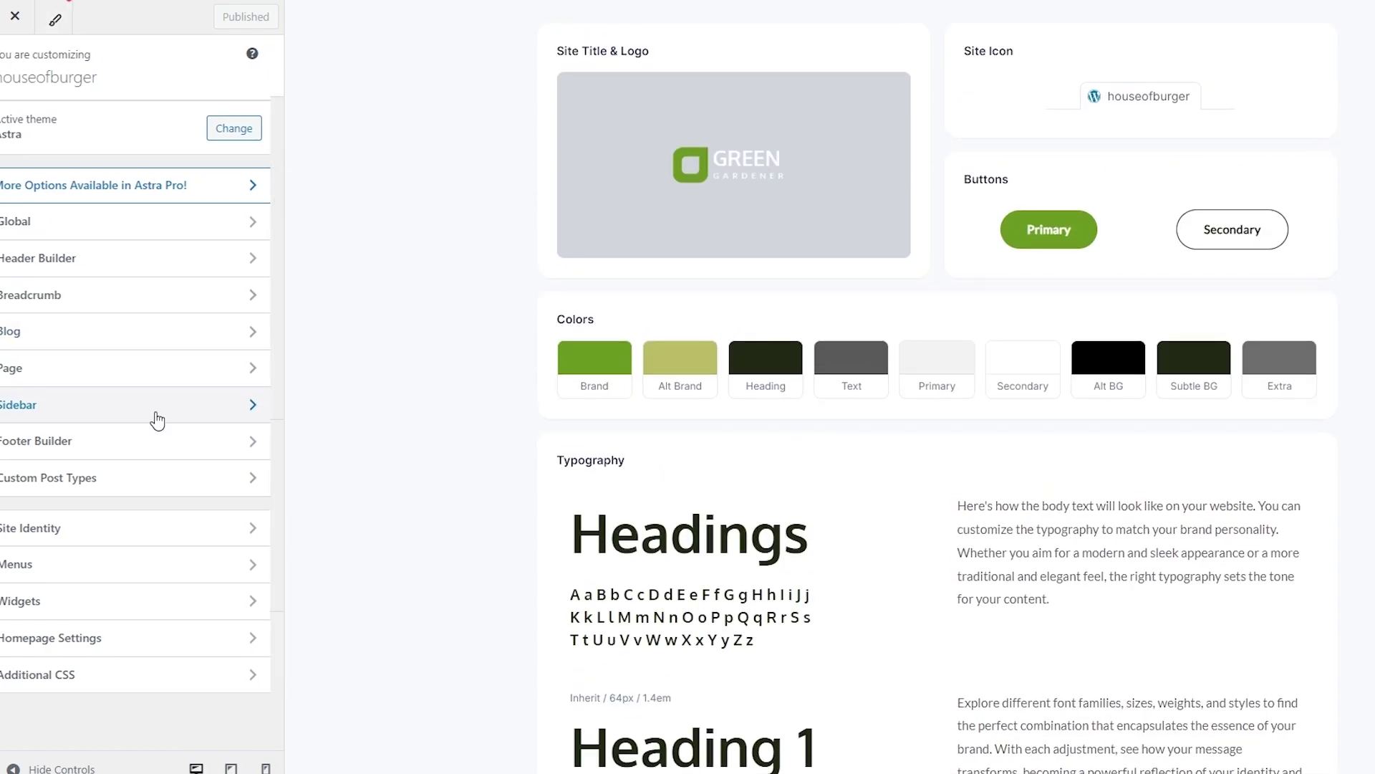
click(15, 65)
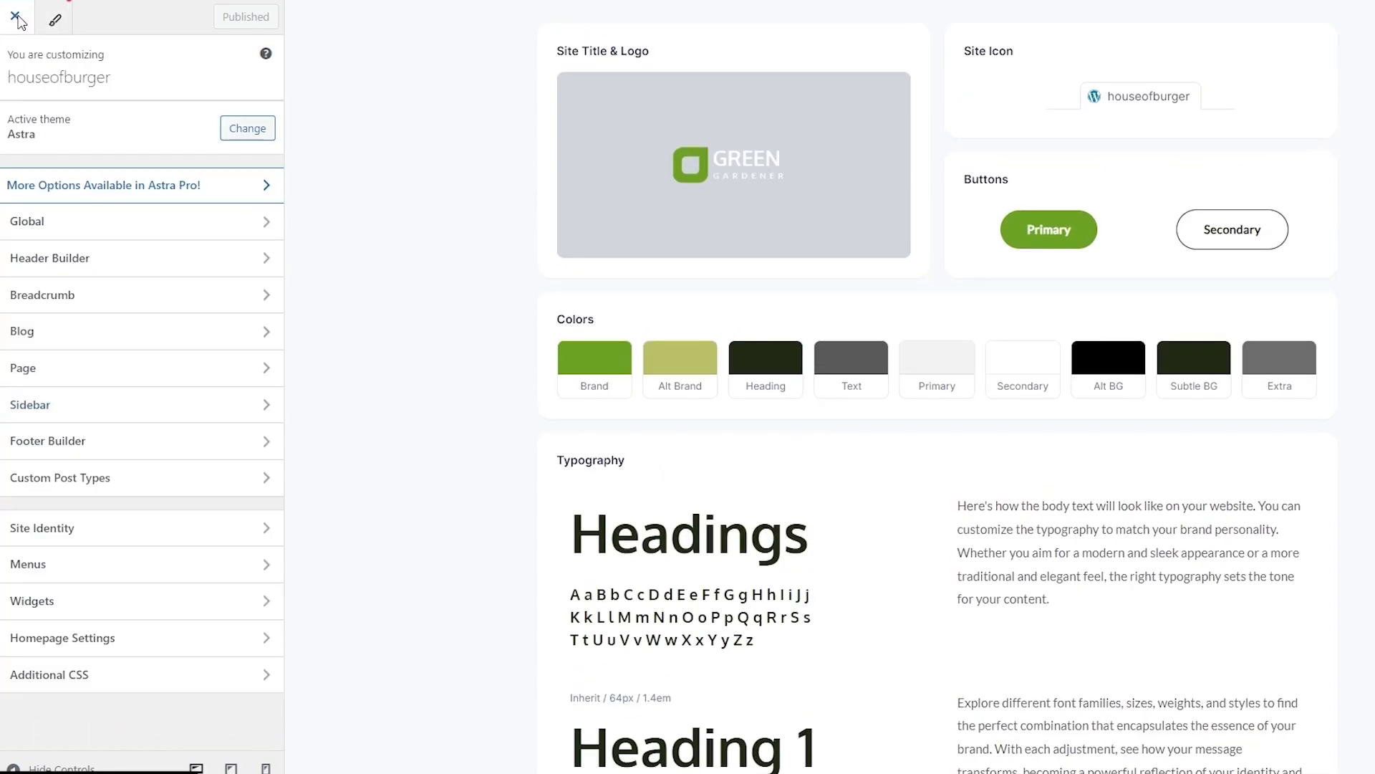
click(15, 16)
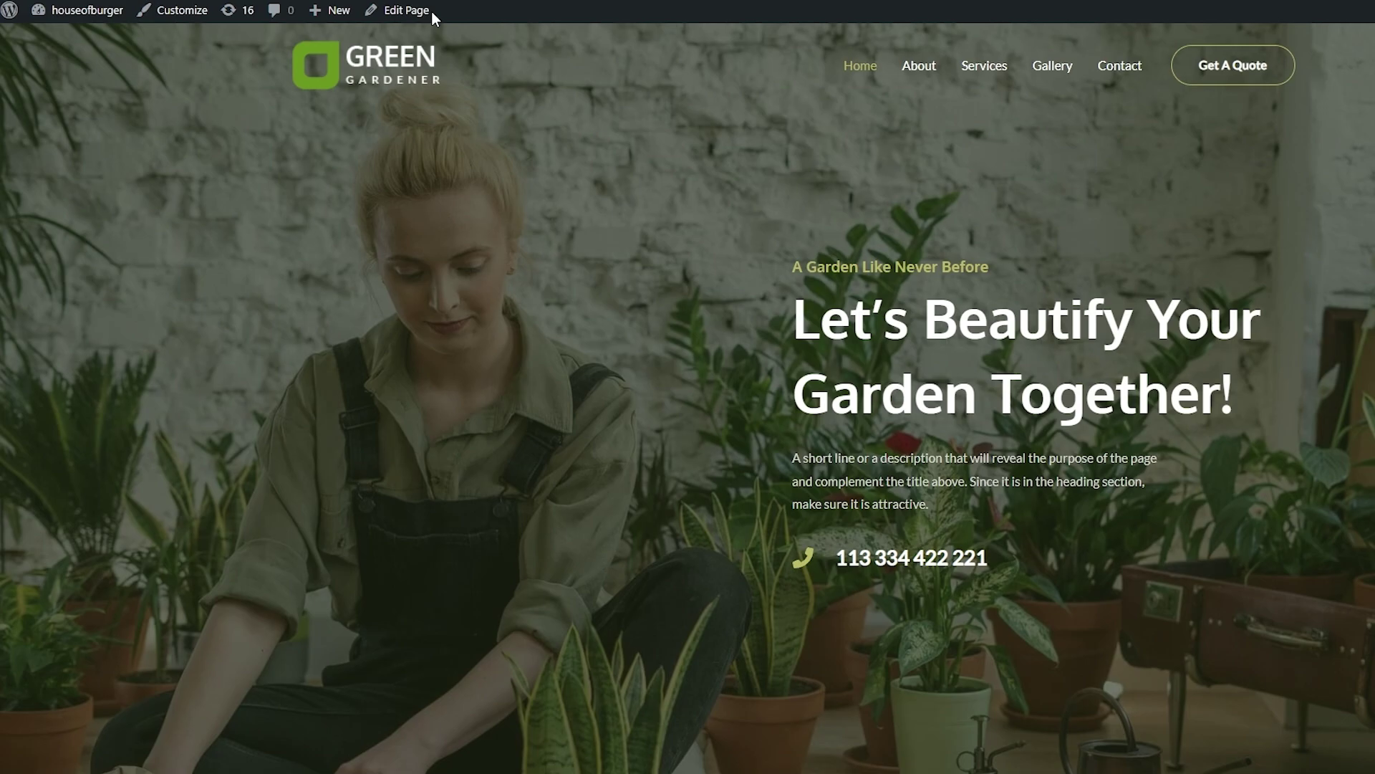
Edit the Home page, dismiss the welcome guide, and browse the block inserter to the Search block.
click(433, 13)
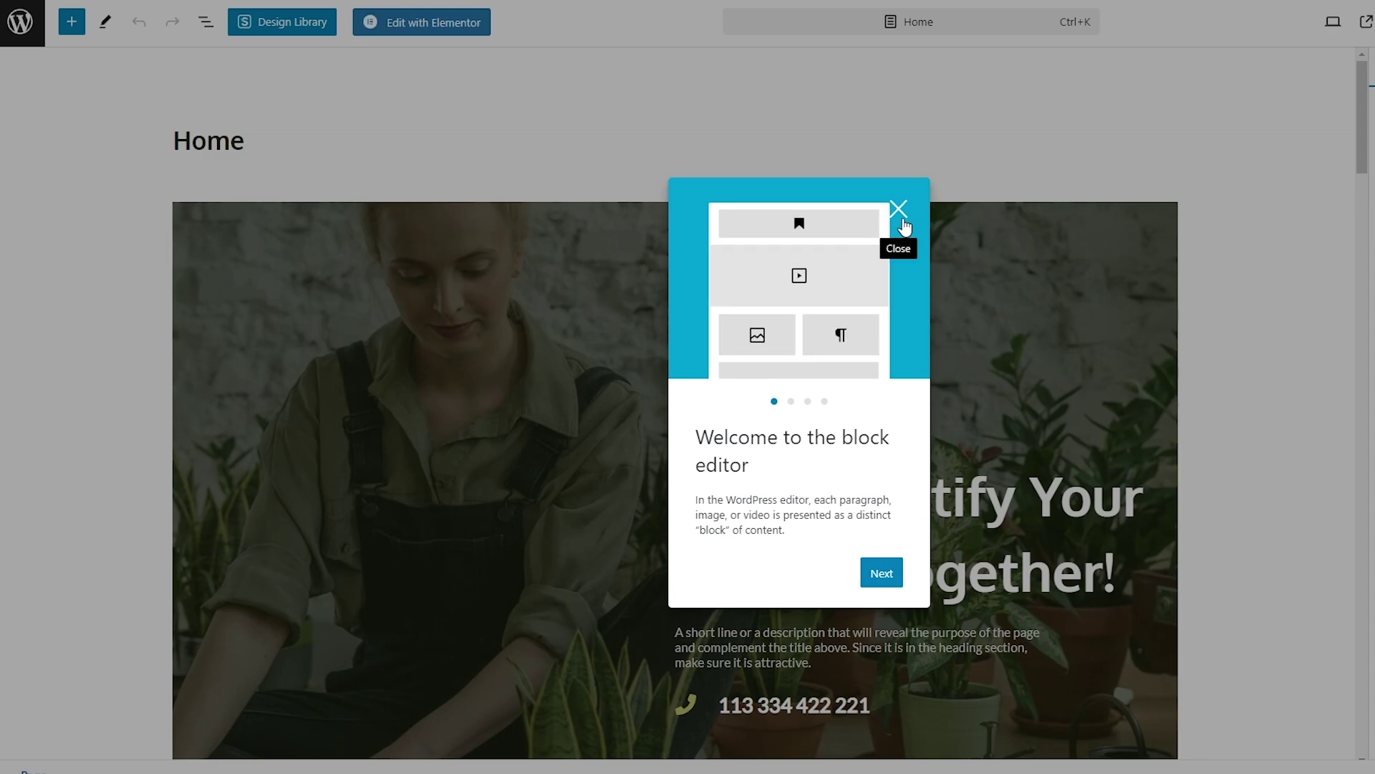
click(901, 218)
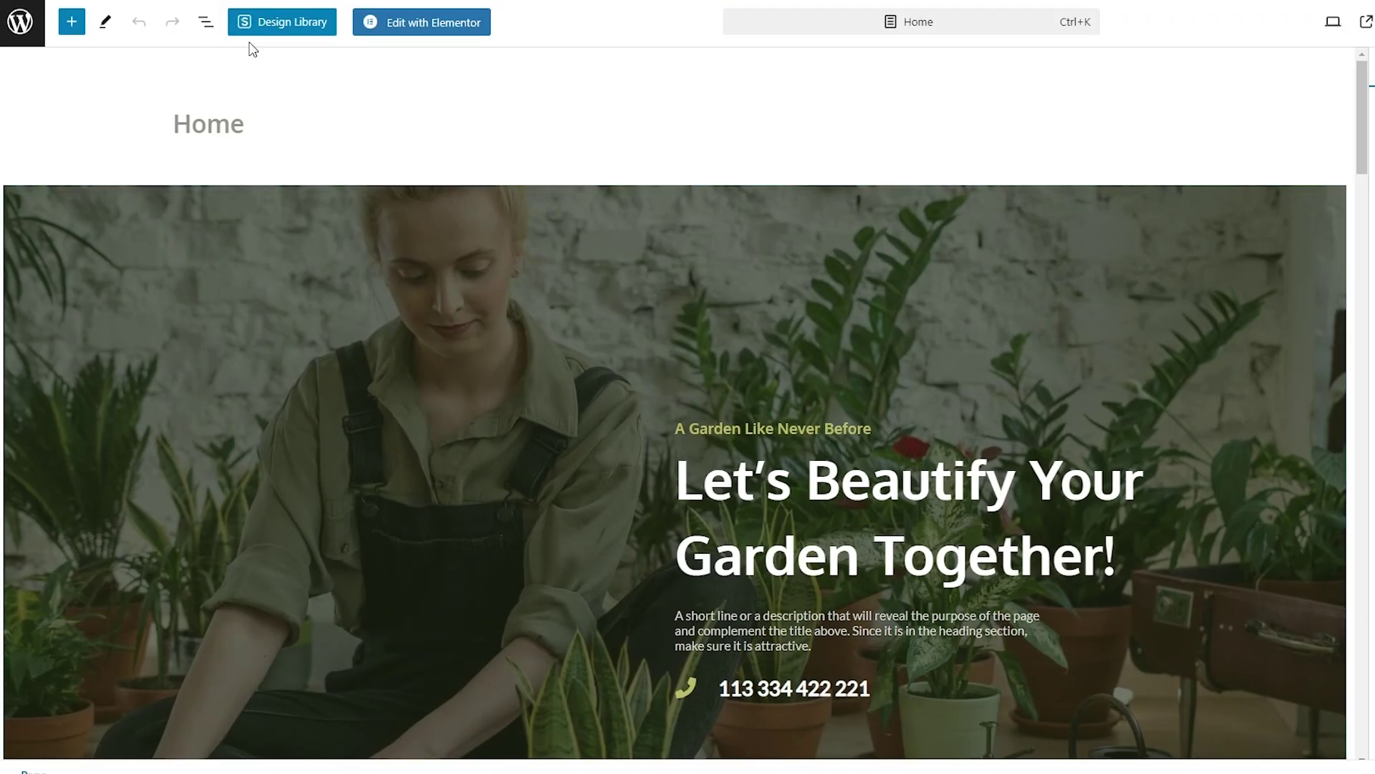
click(72, 35)
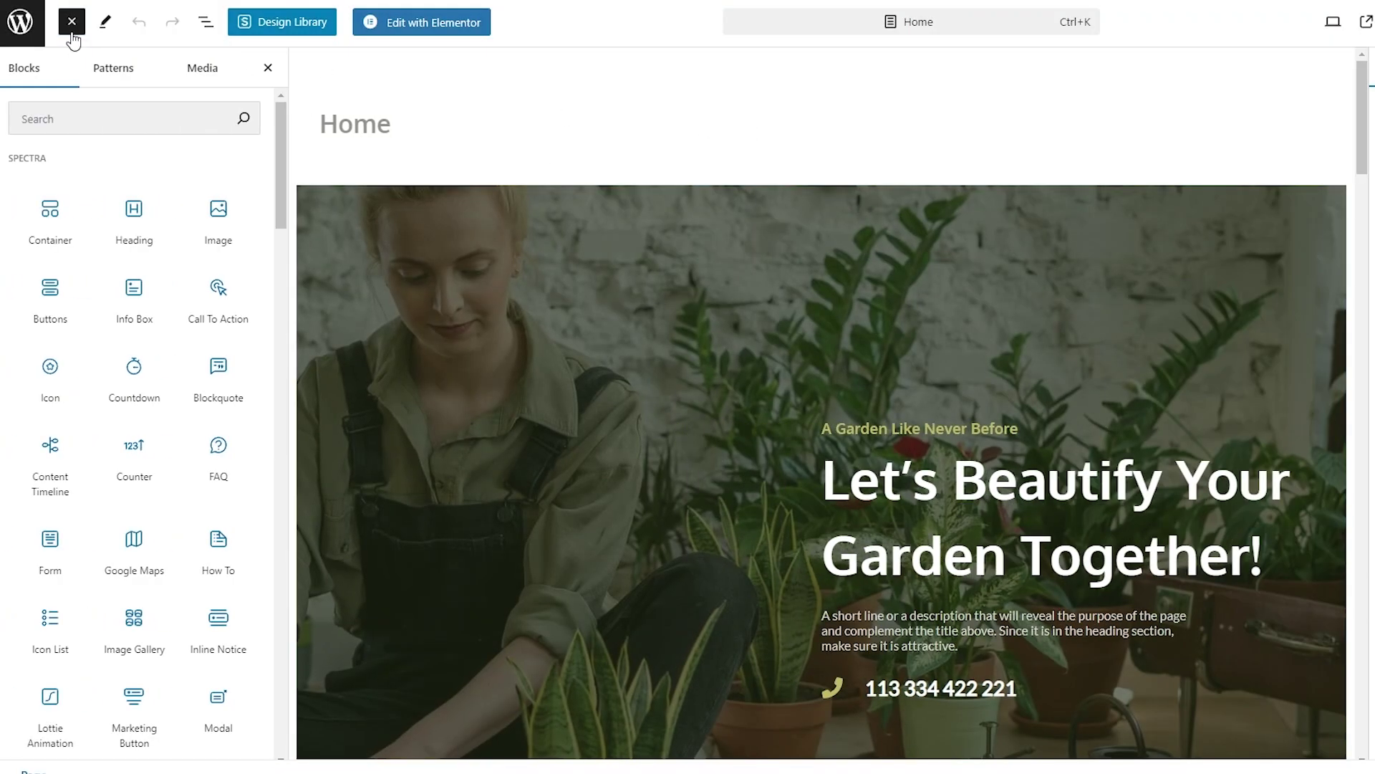
click(72, 33)
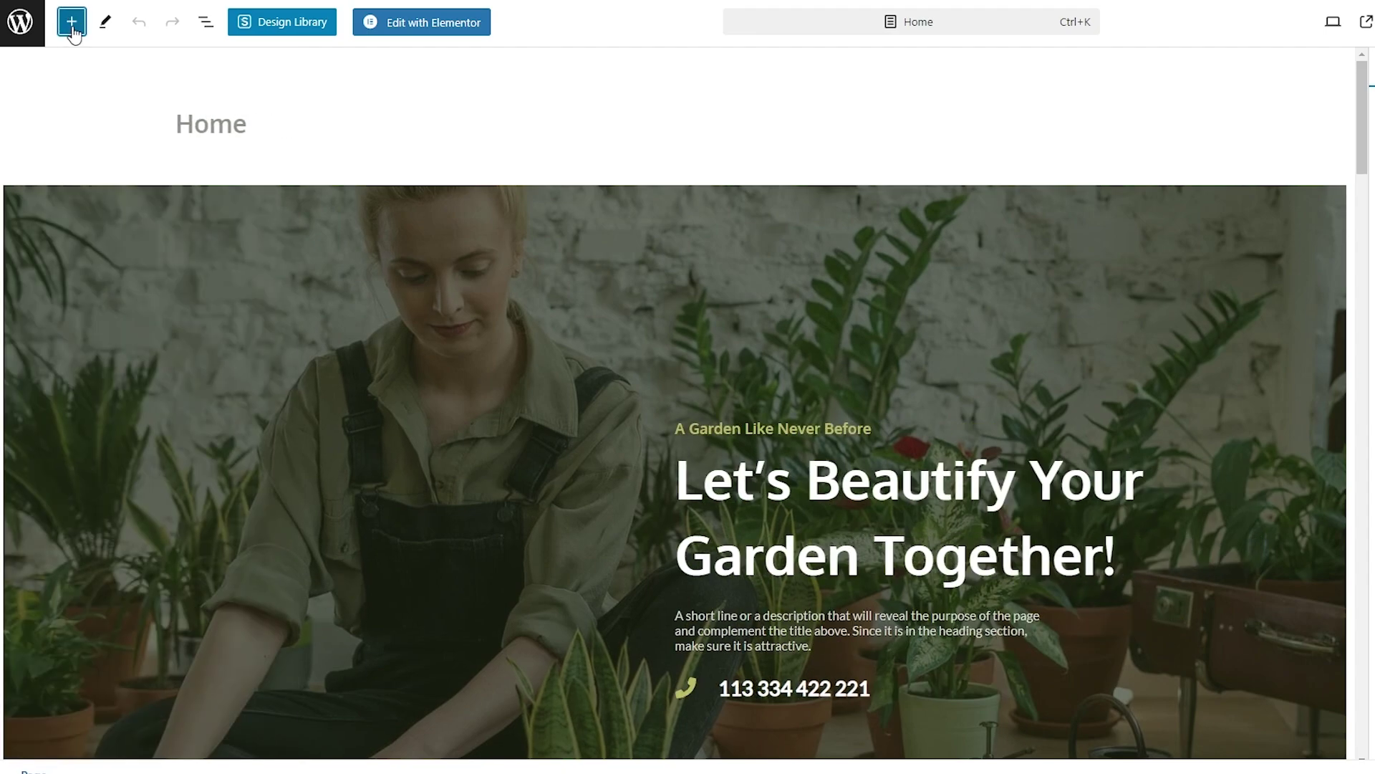
click(74, 30)
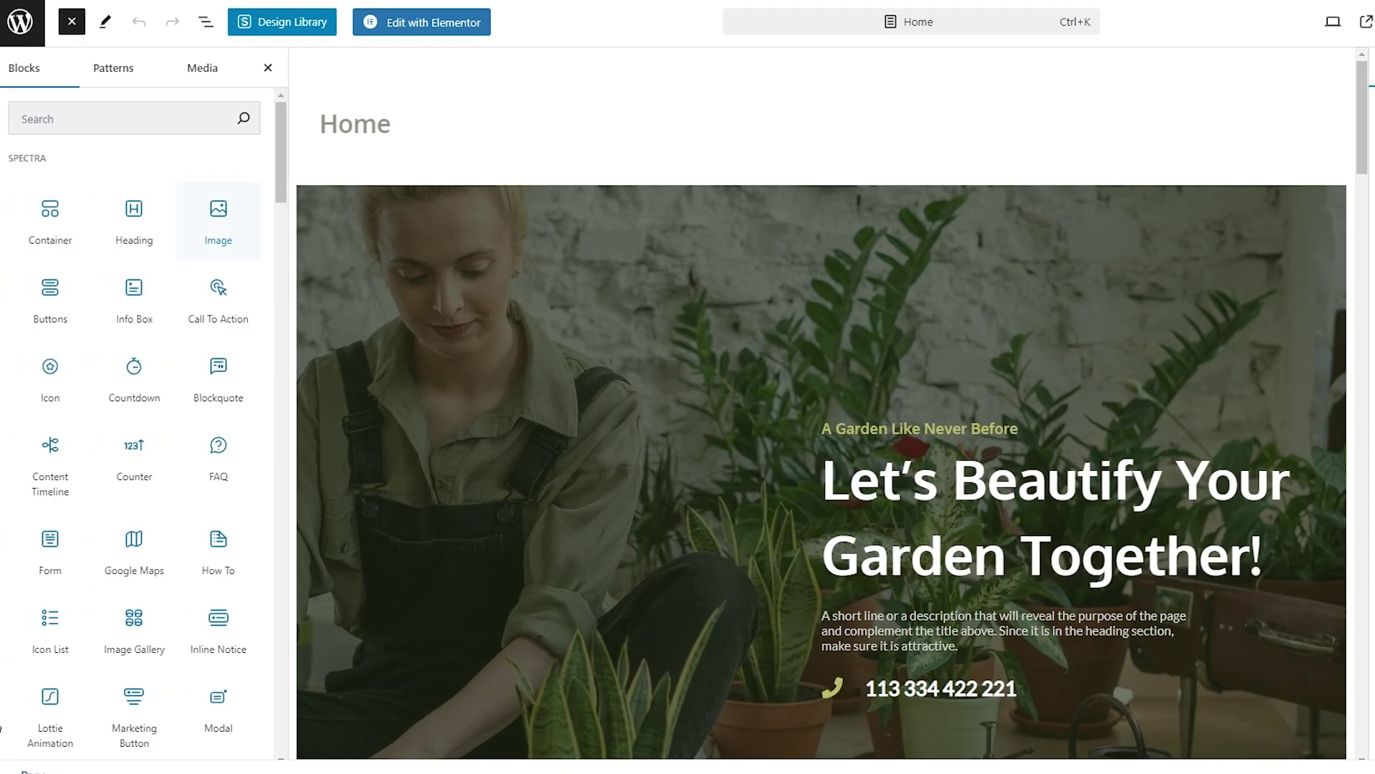
scroll(148, 581, down, 10)
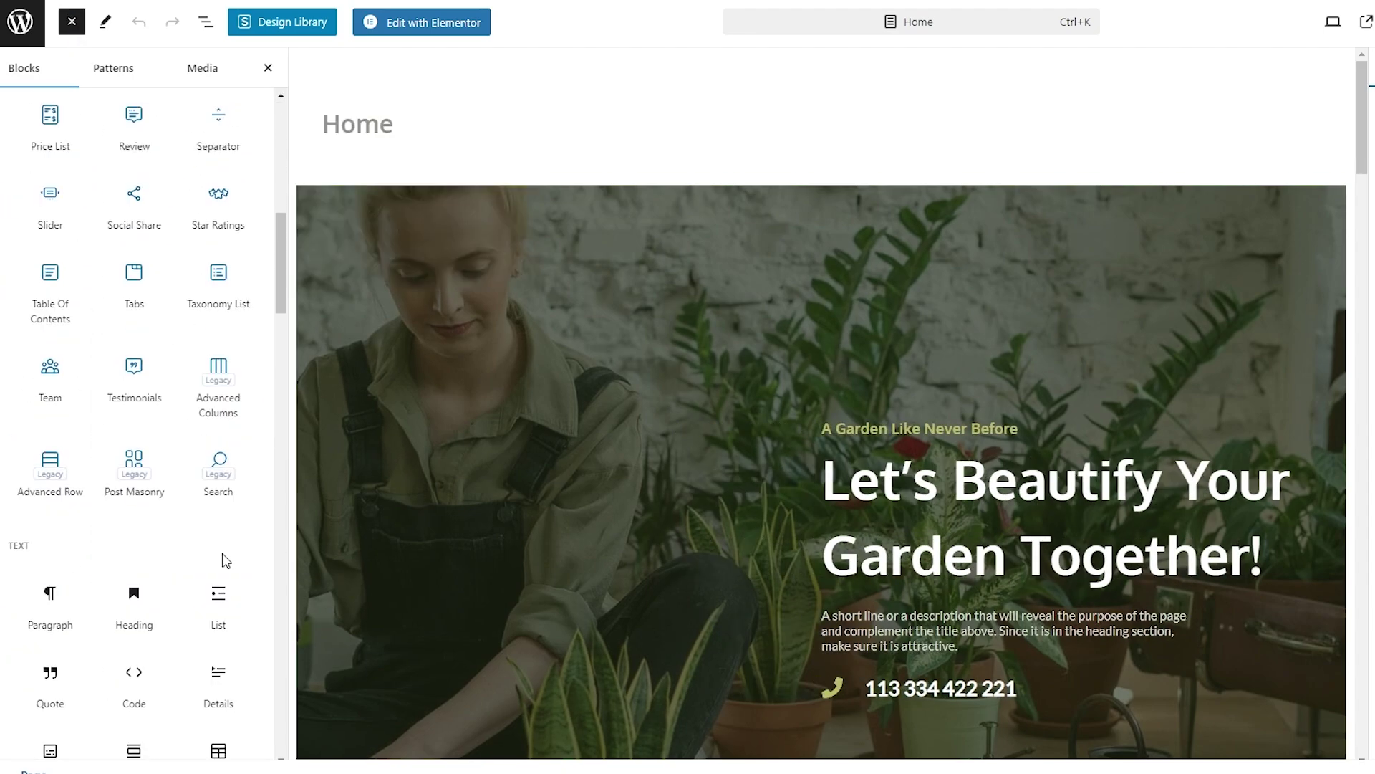
scroll(221, 559, up, 10)
scroll(222, 553, down, 5)
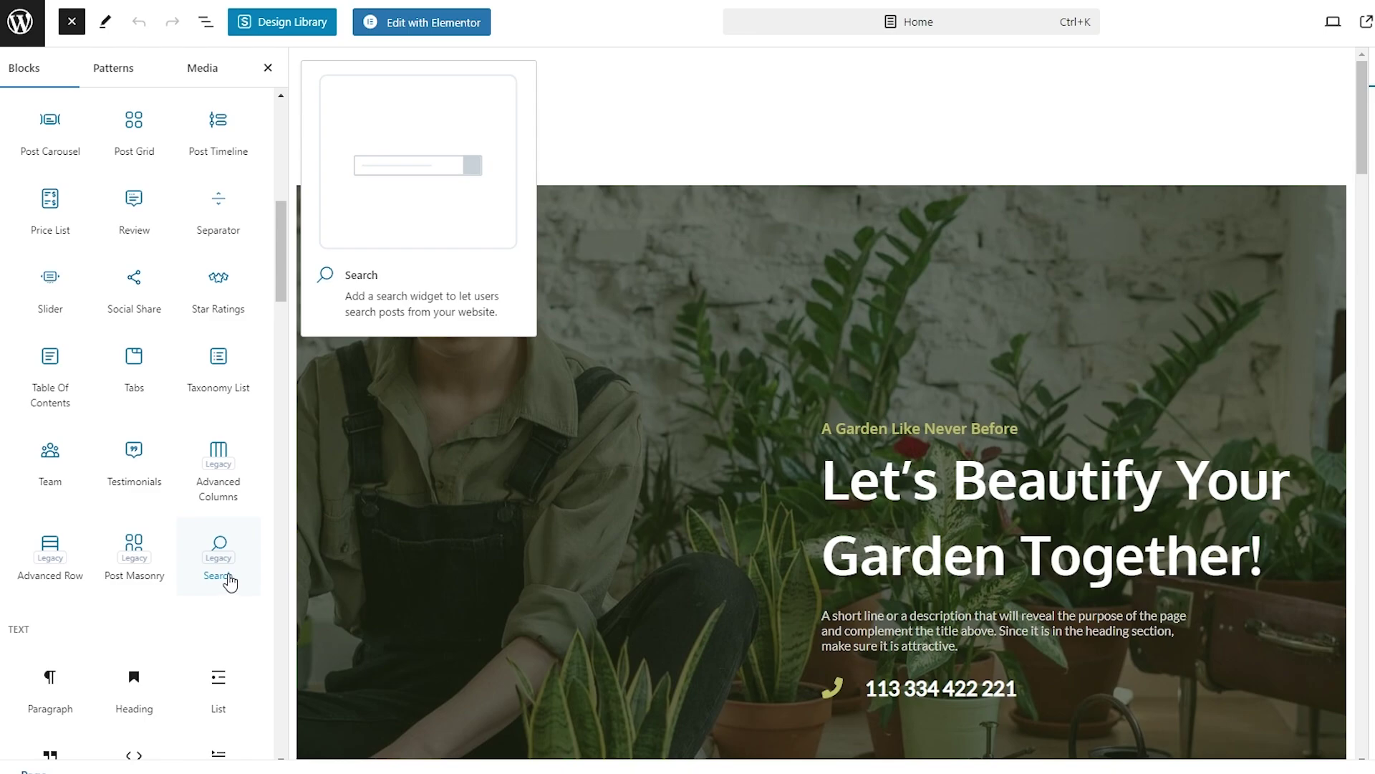
Drag the Search (Legacy) block into the canvas above the hero image.
drag(229, 579, 765, 199)
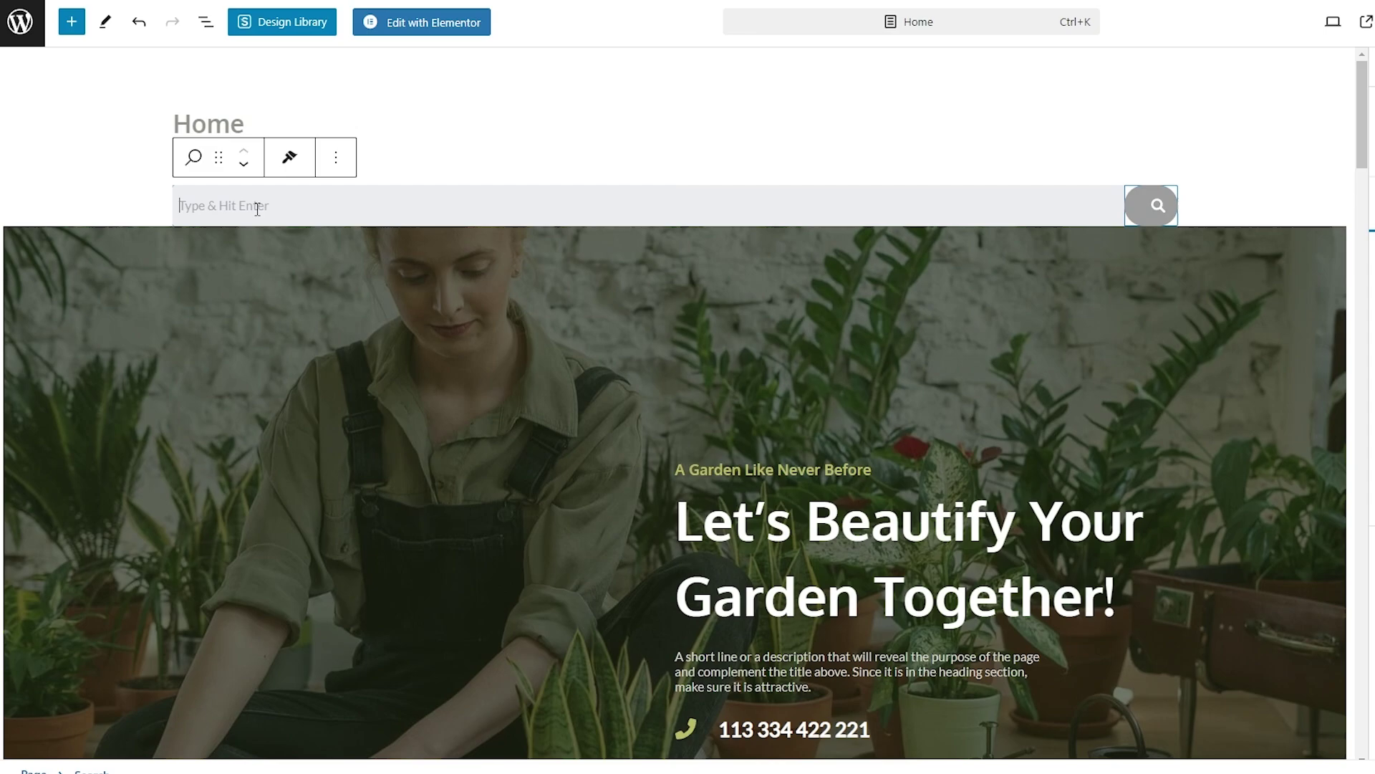
Try the Search block's style and more-options menus, leaving the block above the hero.
click(295, 162)
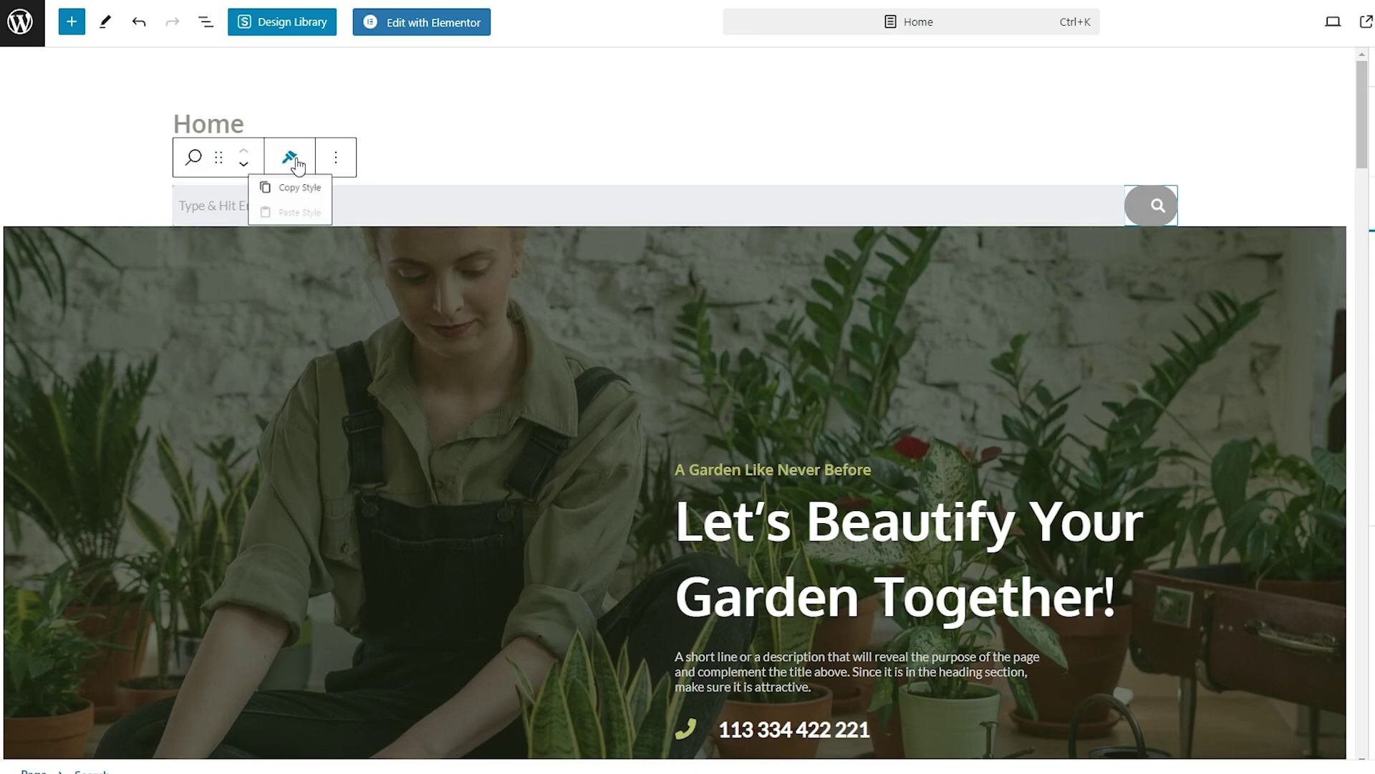
click(295, 162)
click(294, 159)
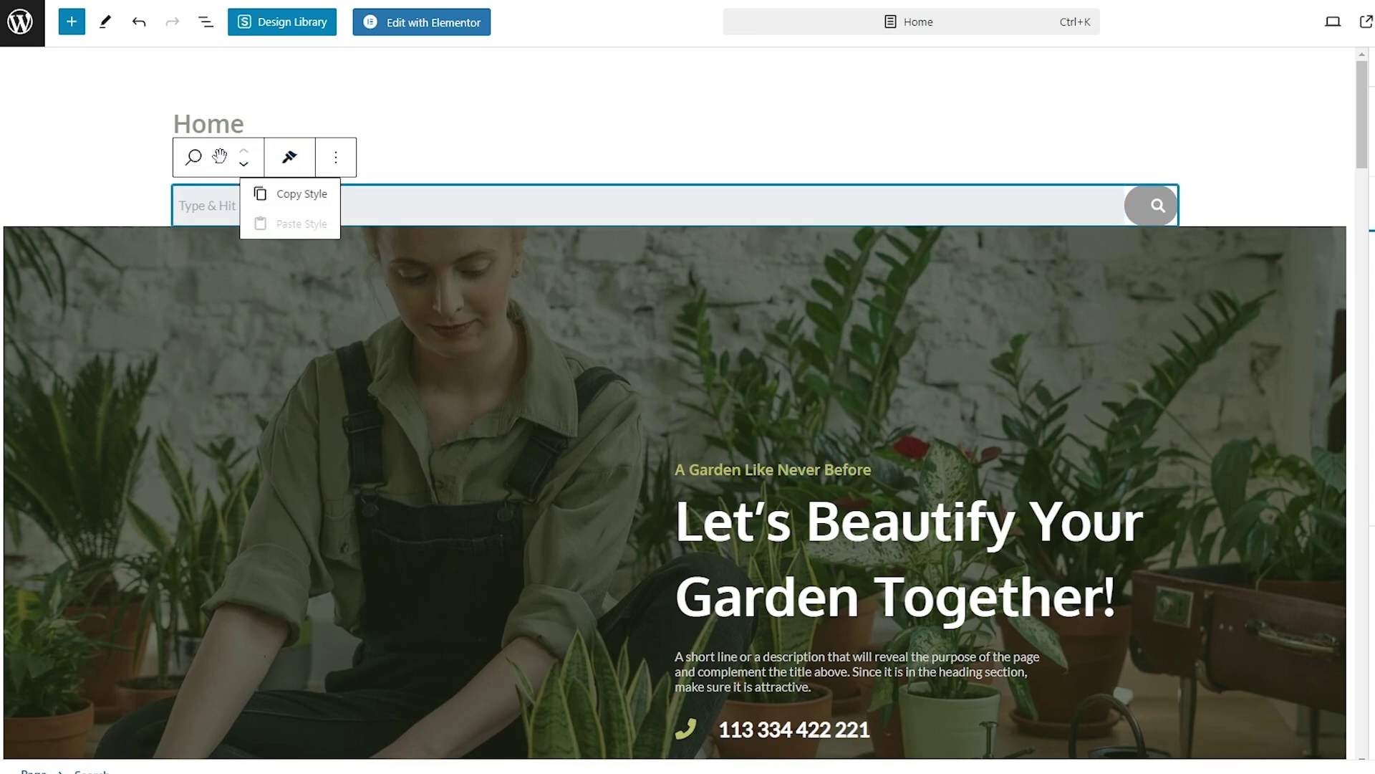
drag(220, 157, 280, 223)
click(348, 116)
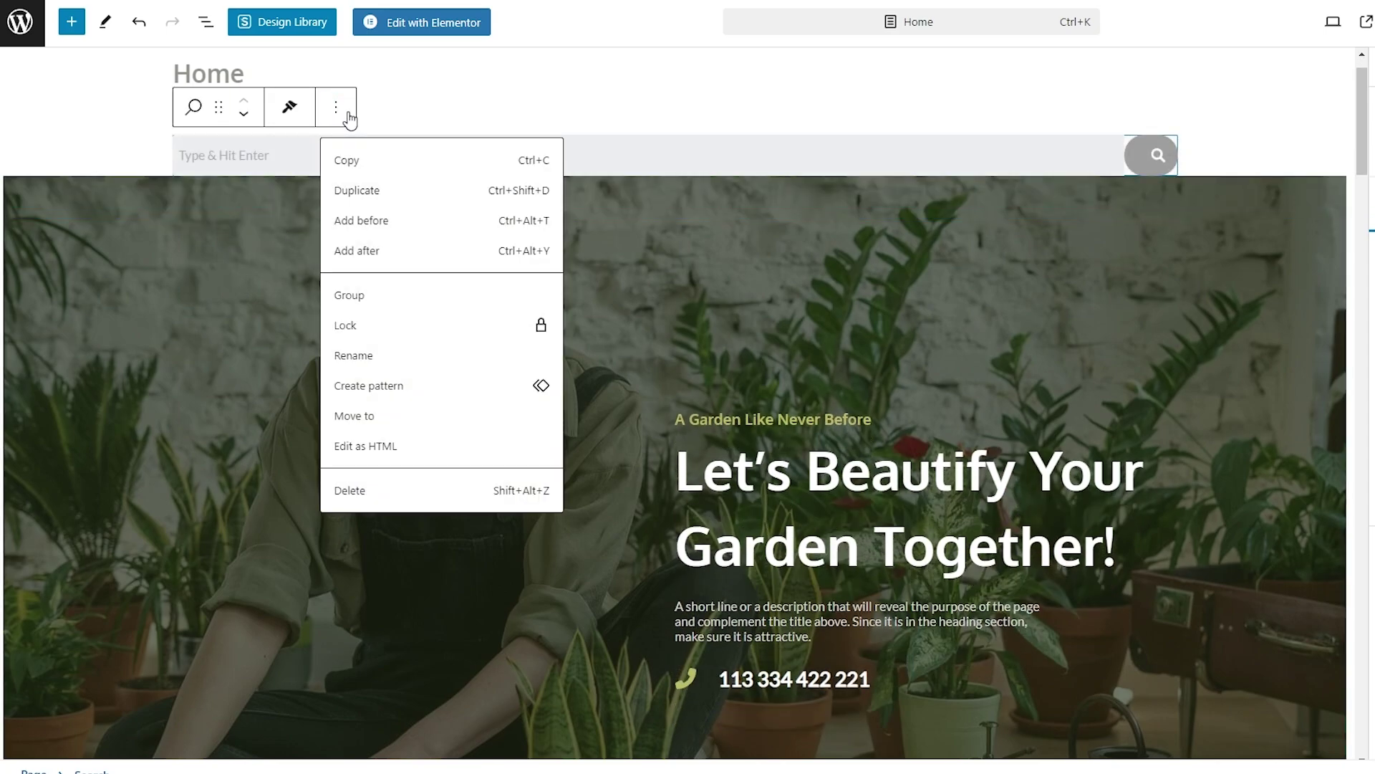
key(Escape)
Select the Search block to show its Classic layout, placeholder and Icon button settings.
scroll(1109, 276, down, 5)
scroll(1109, 276, up, 6)
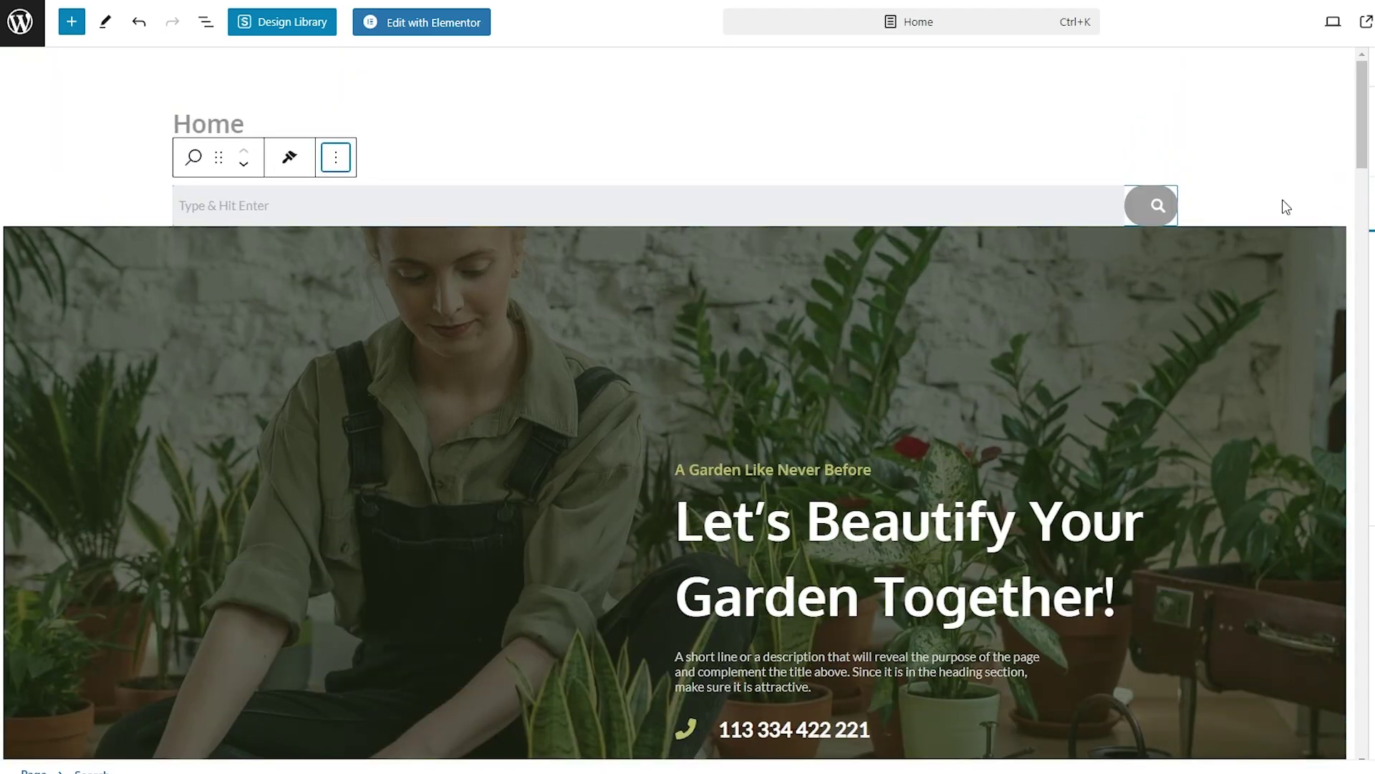
drag(1361, 115, 1371, 161)
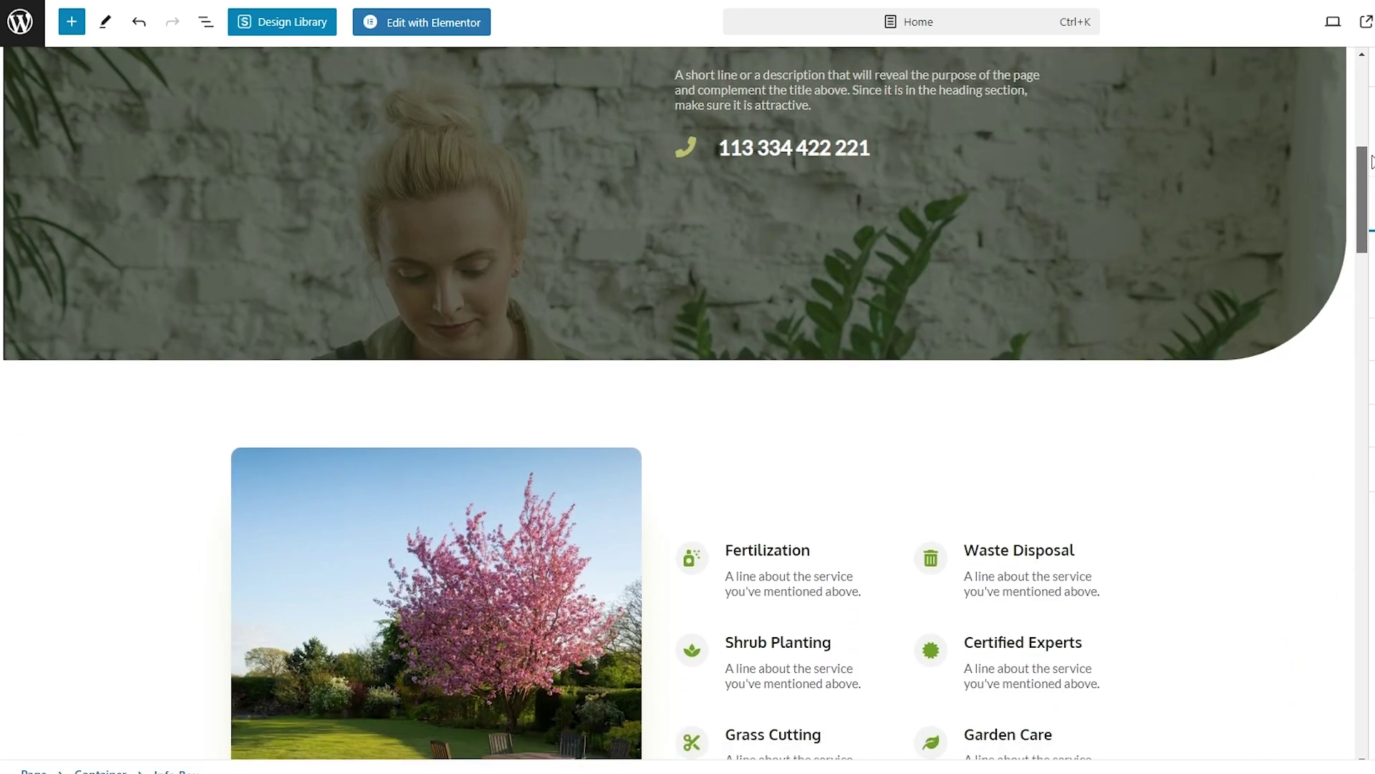
scroll(1146, 172, up, 7)
scroll(1059, 178, down, 5)
scroll(1058, 179, up, 5)
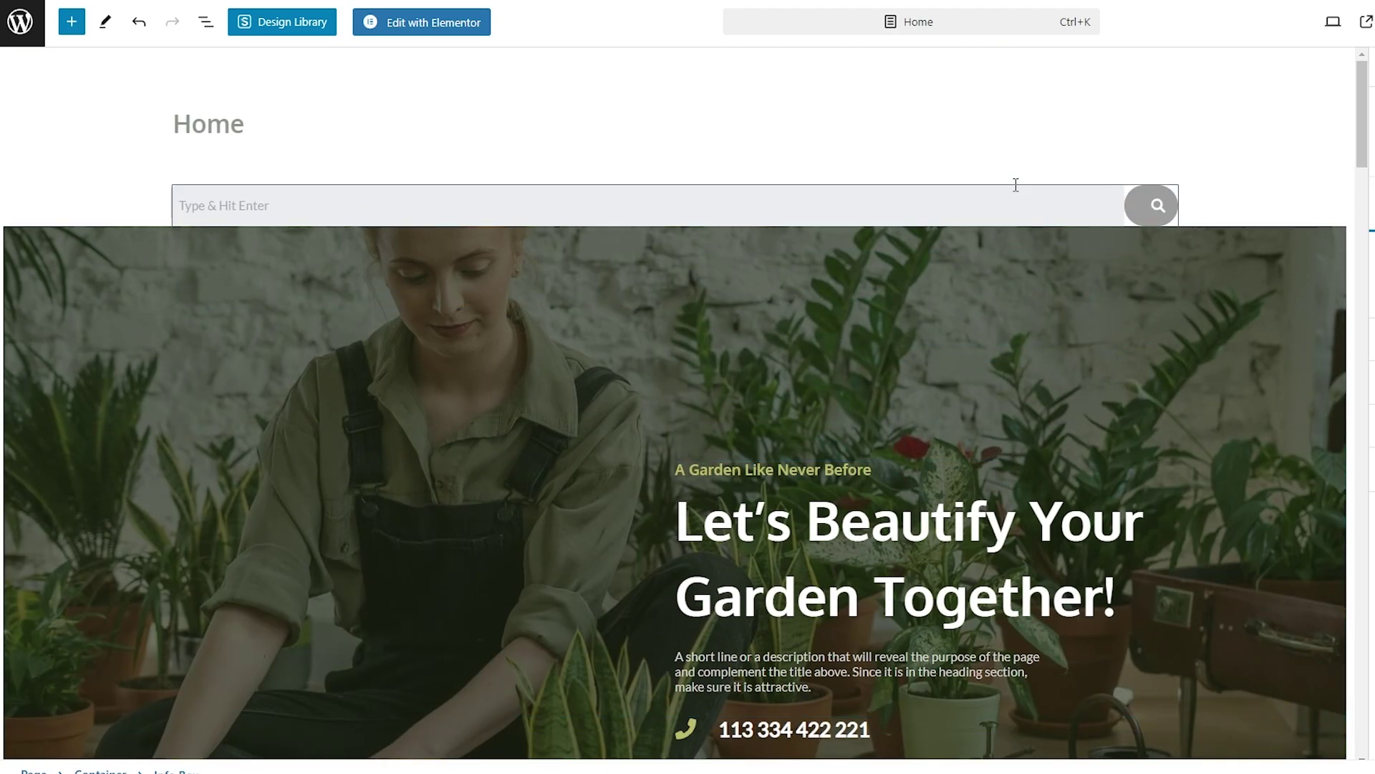
scroll(1056, 141, down, 5)
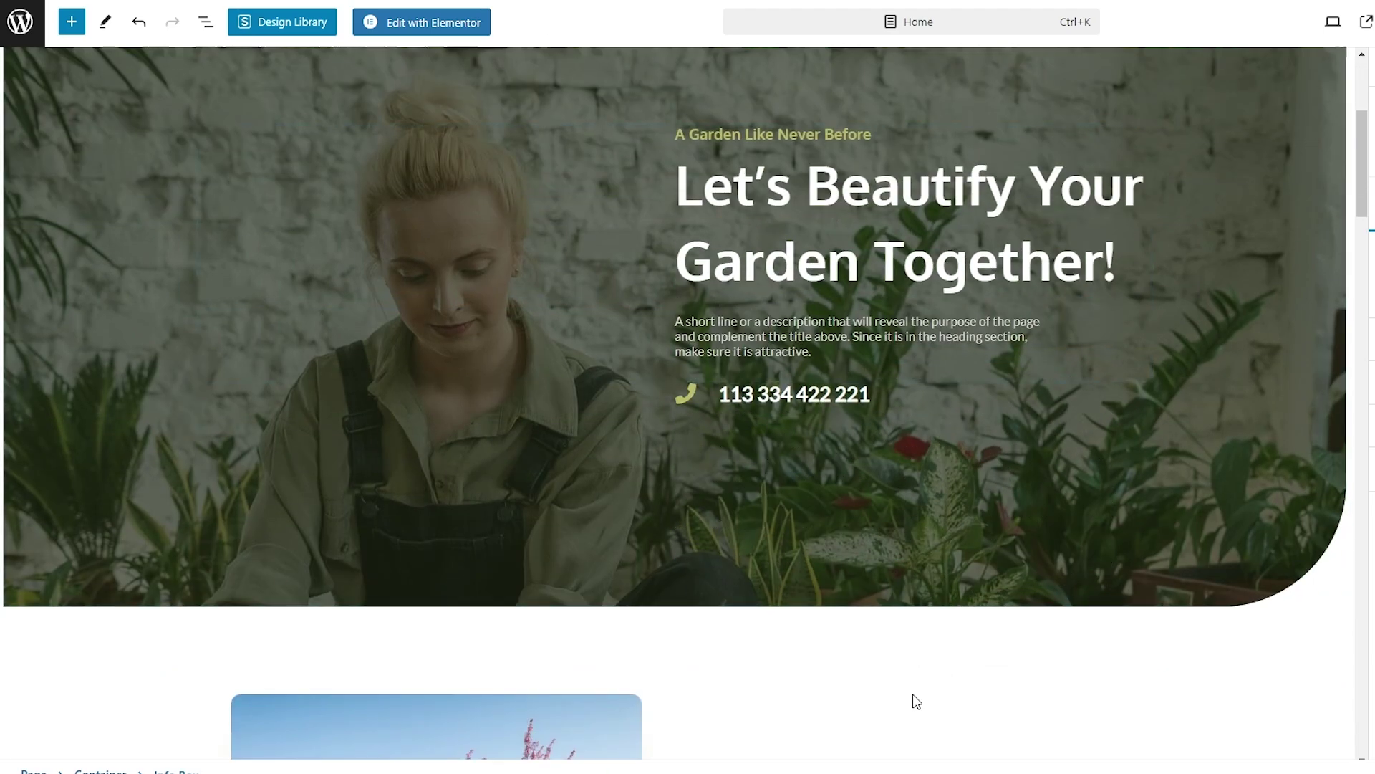
scroll(678, 690, up, 5)
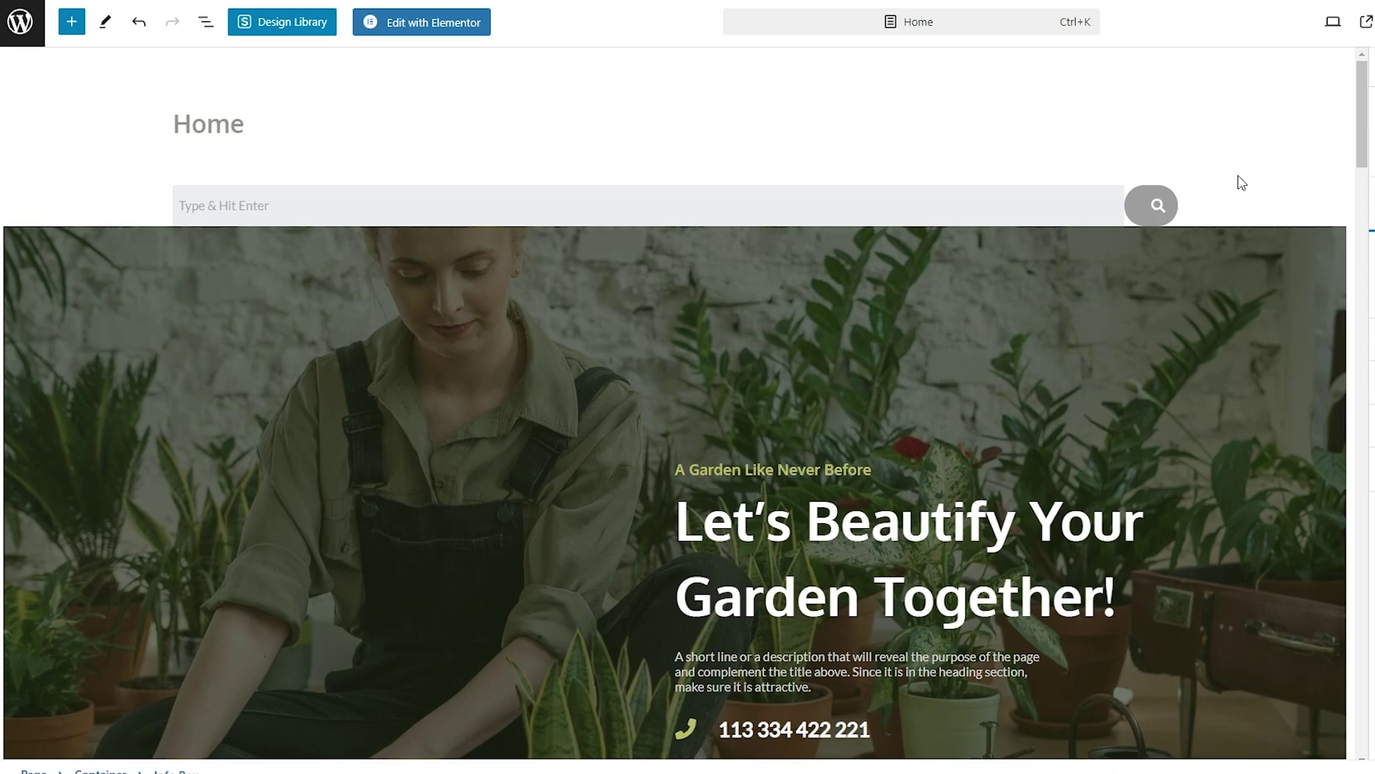
click(1183, 205)
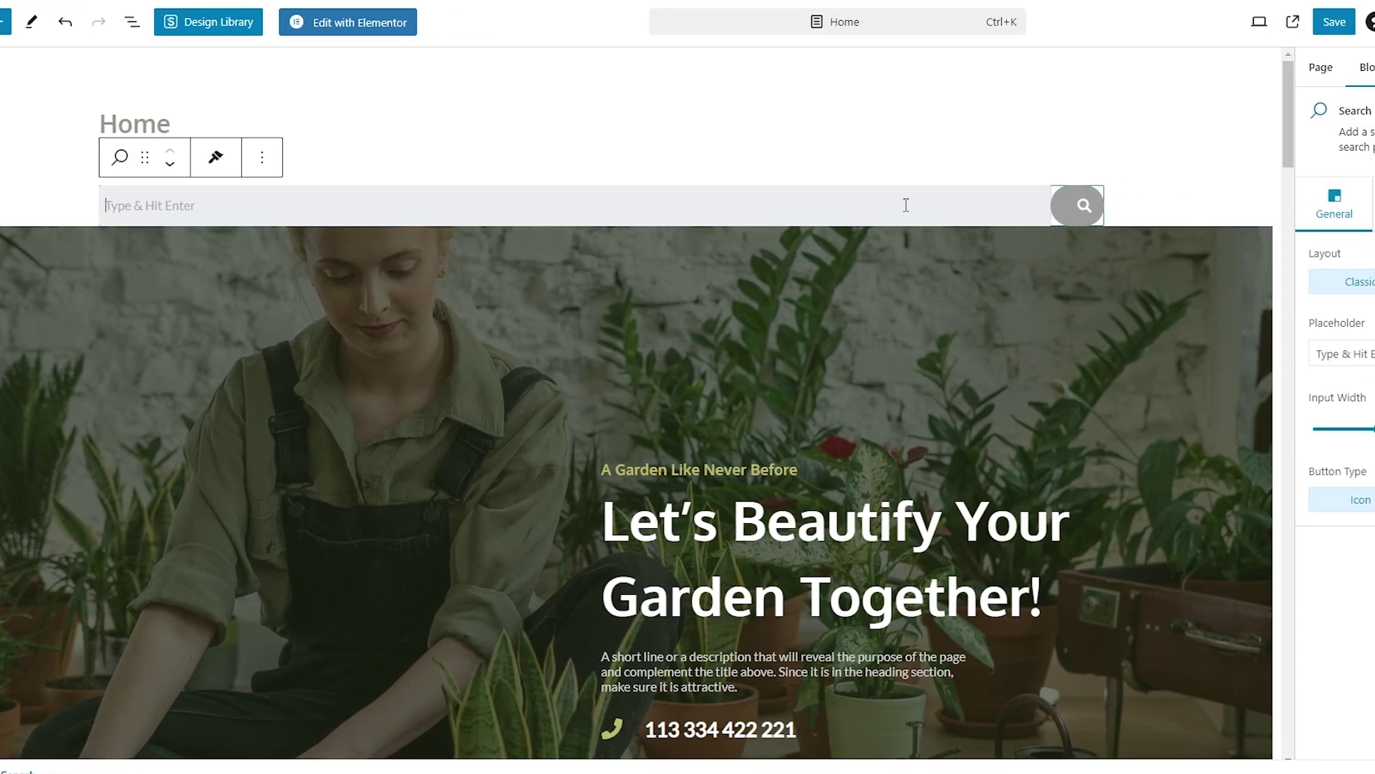
click(1334, 23)
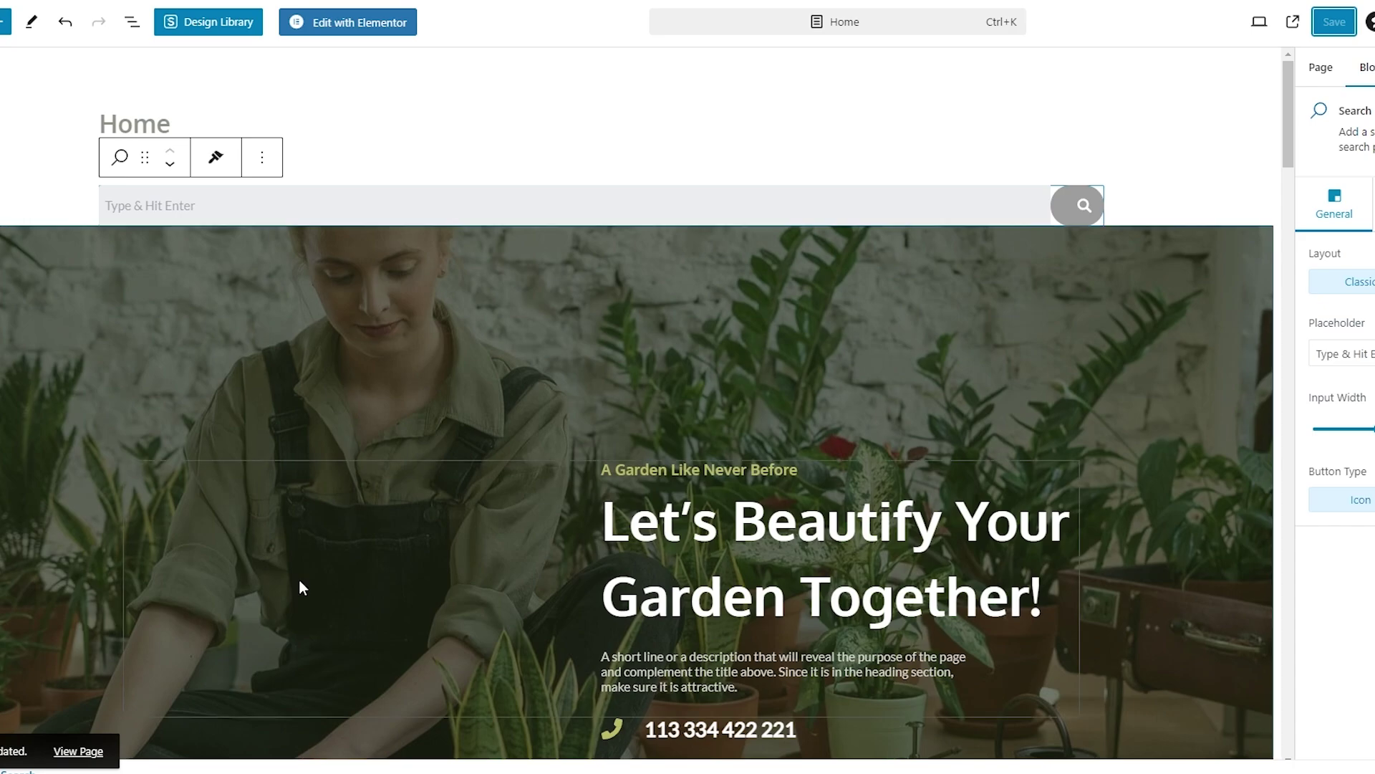
click(86, 753)
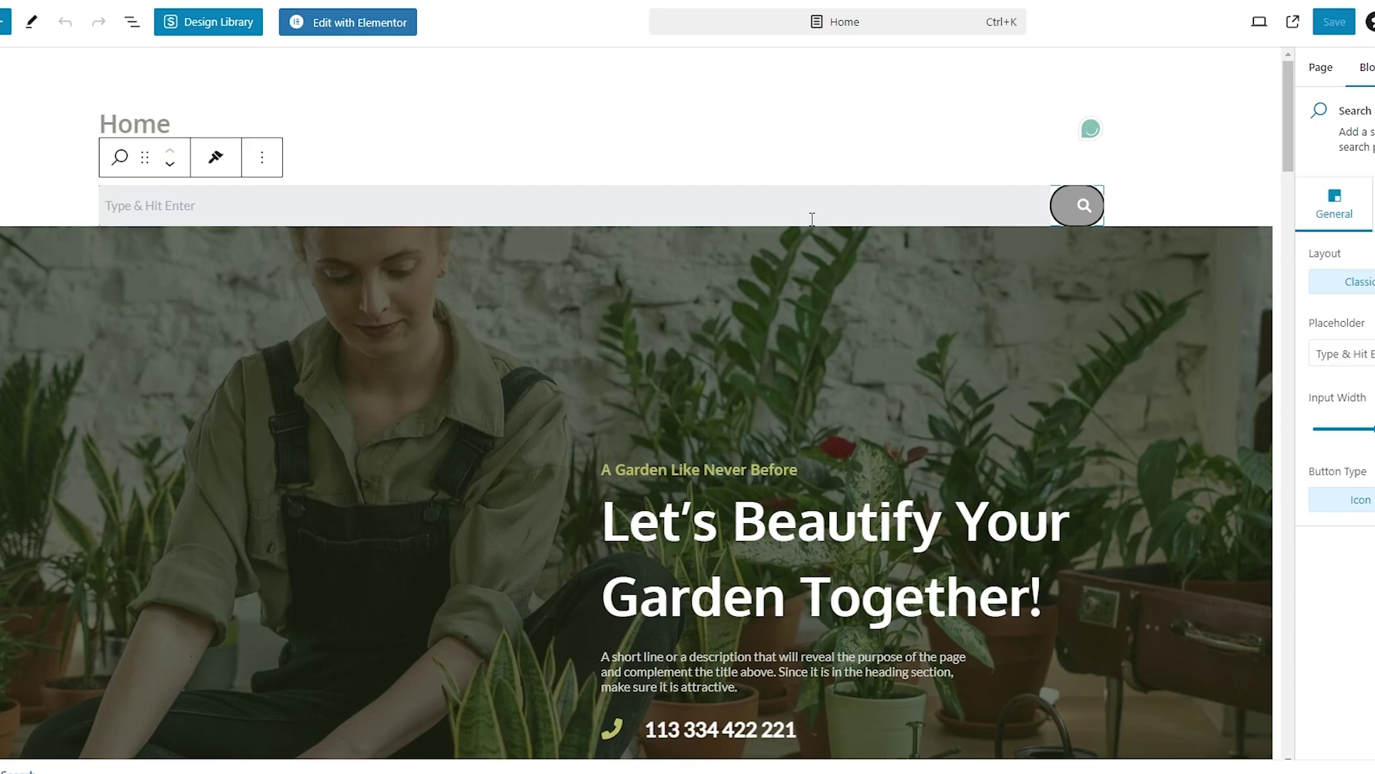
Move the Type & Hit Enter search bar down below the hero cover and deselect it.
click(170, 164)
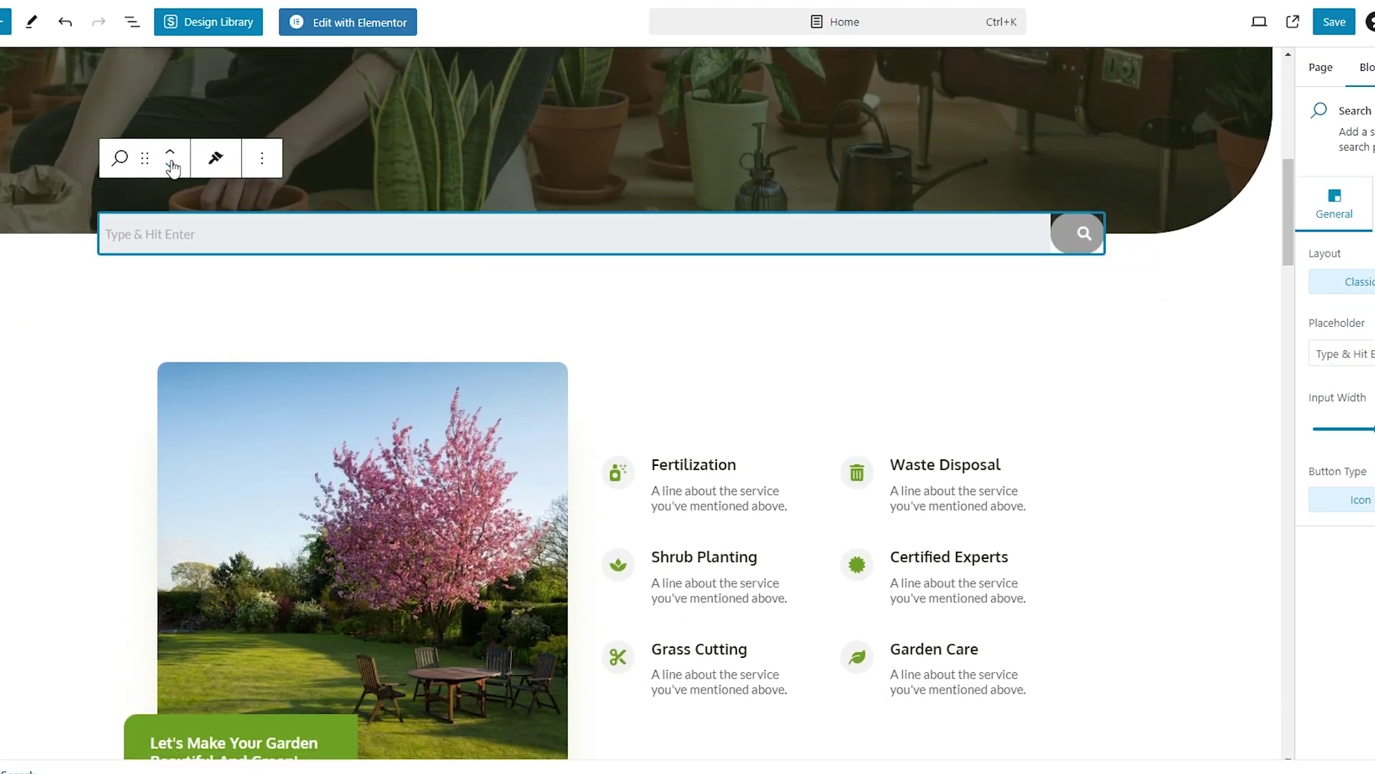
click(1213, 261)
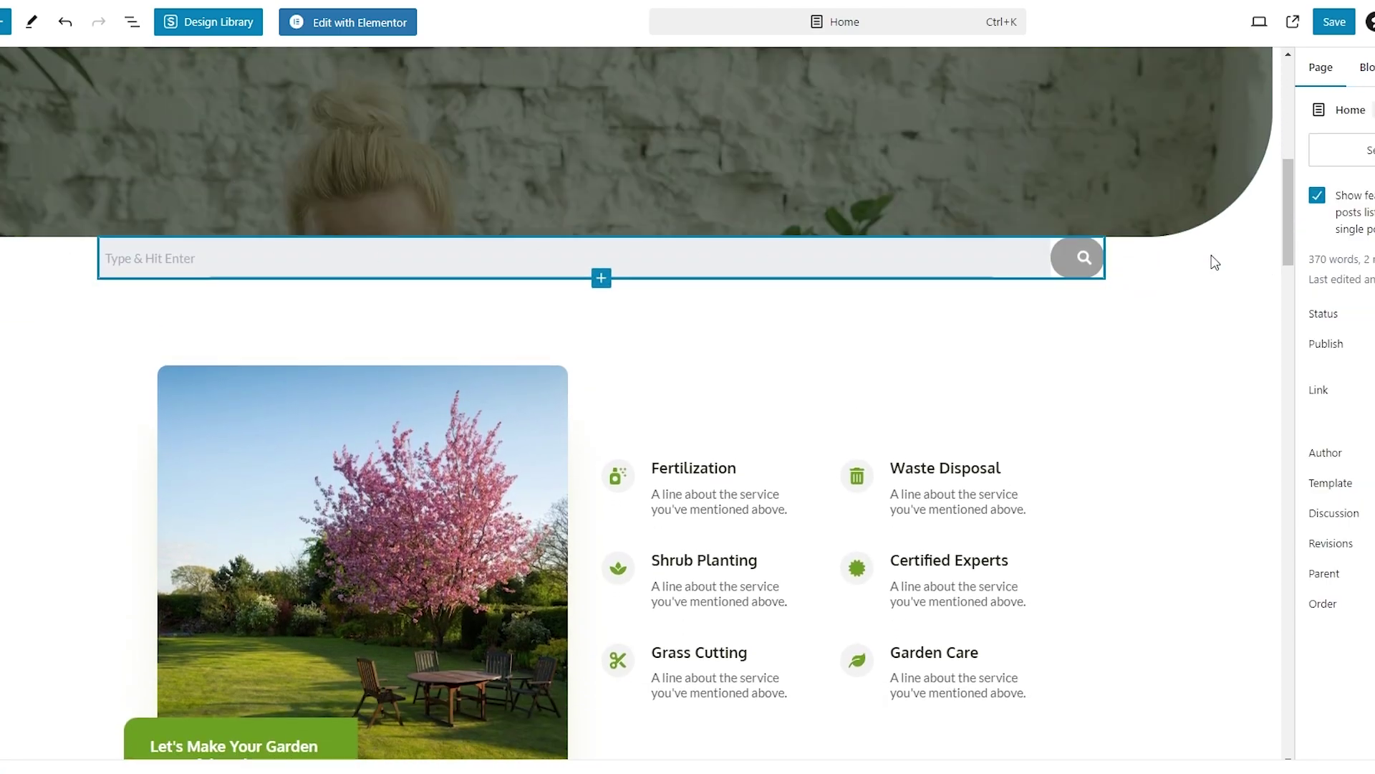
scroll(1213, 261, up, 5)
scroll(1213, 261, up, 2)
scroll(1213, 261, down, 2)
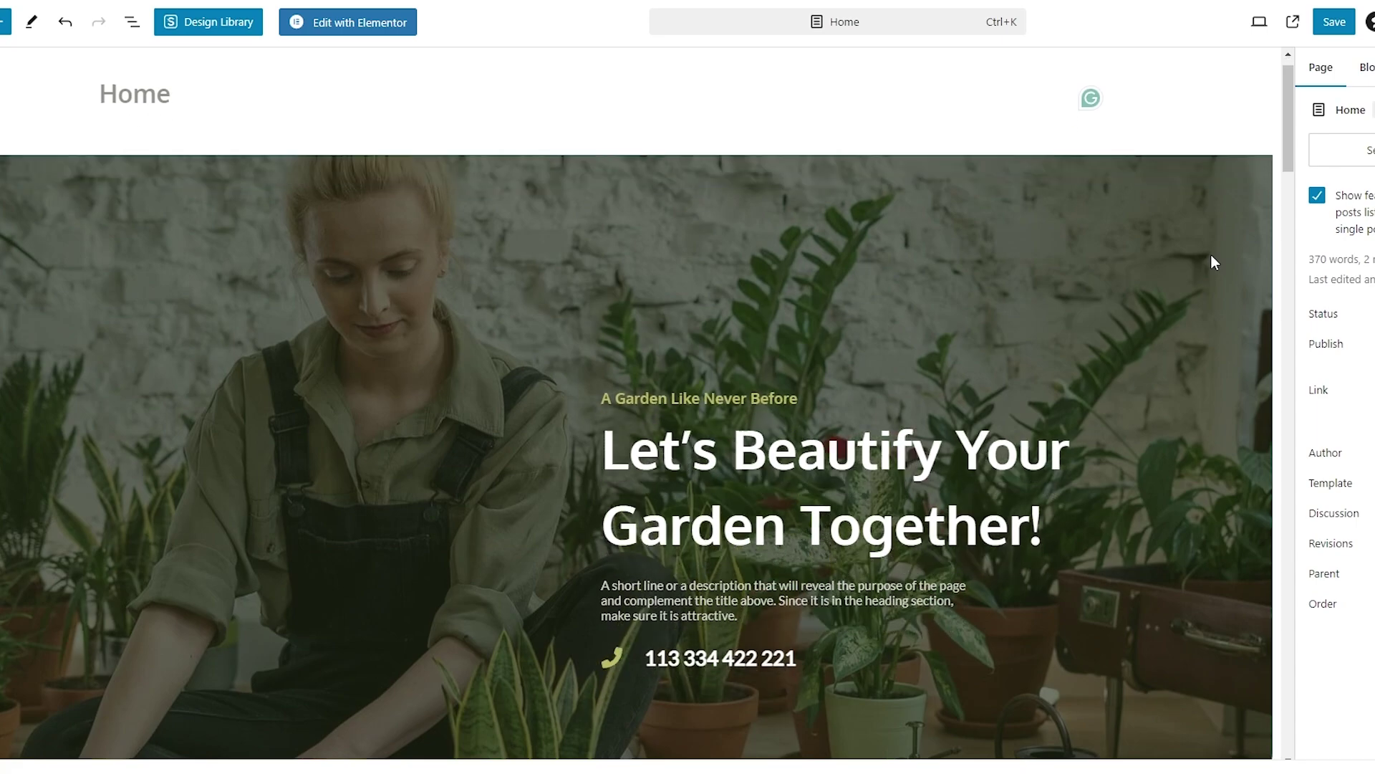
scroll(799, 573, down, 2)
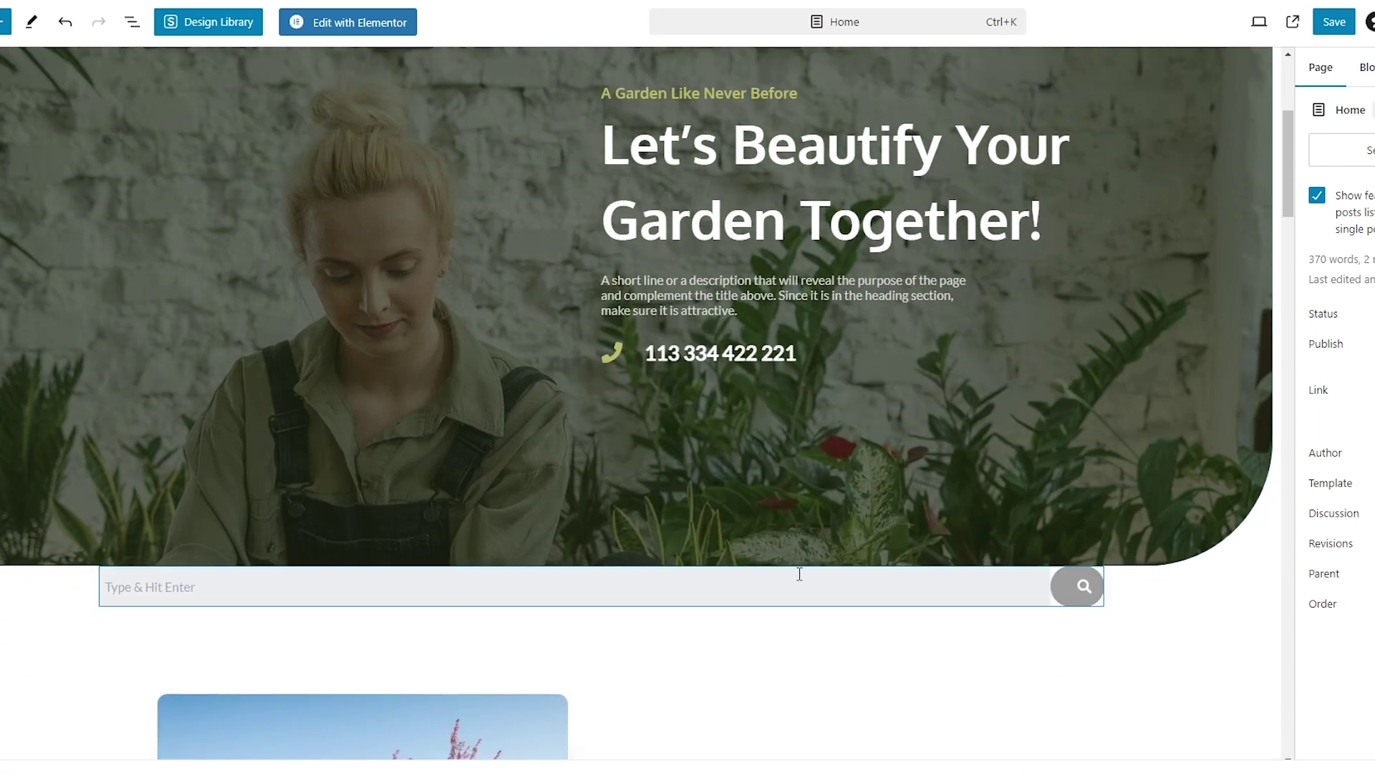
scroll(599, 464, up, 4)
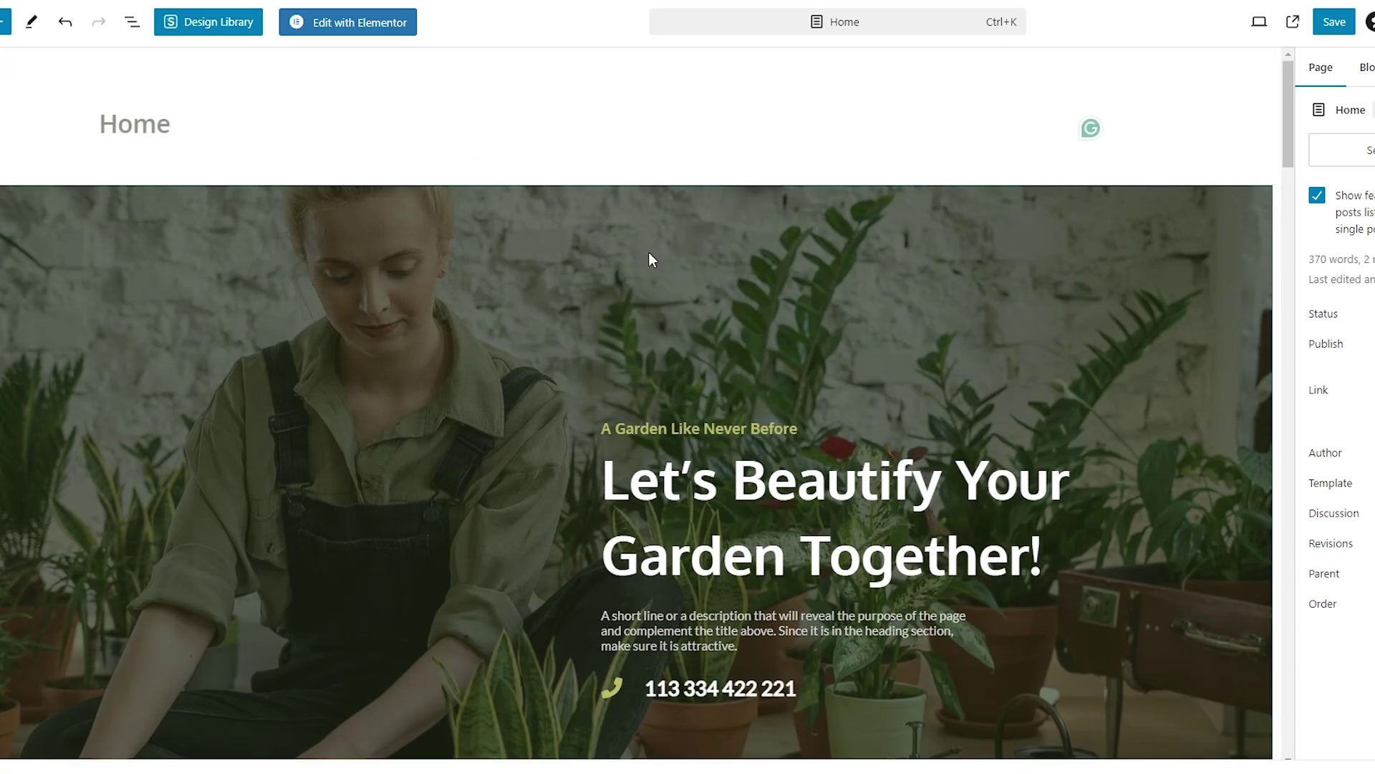
Select the hero cover section and look over the page around it.
click(528, 238)
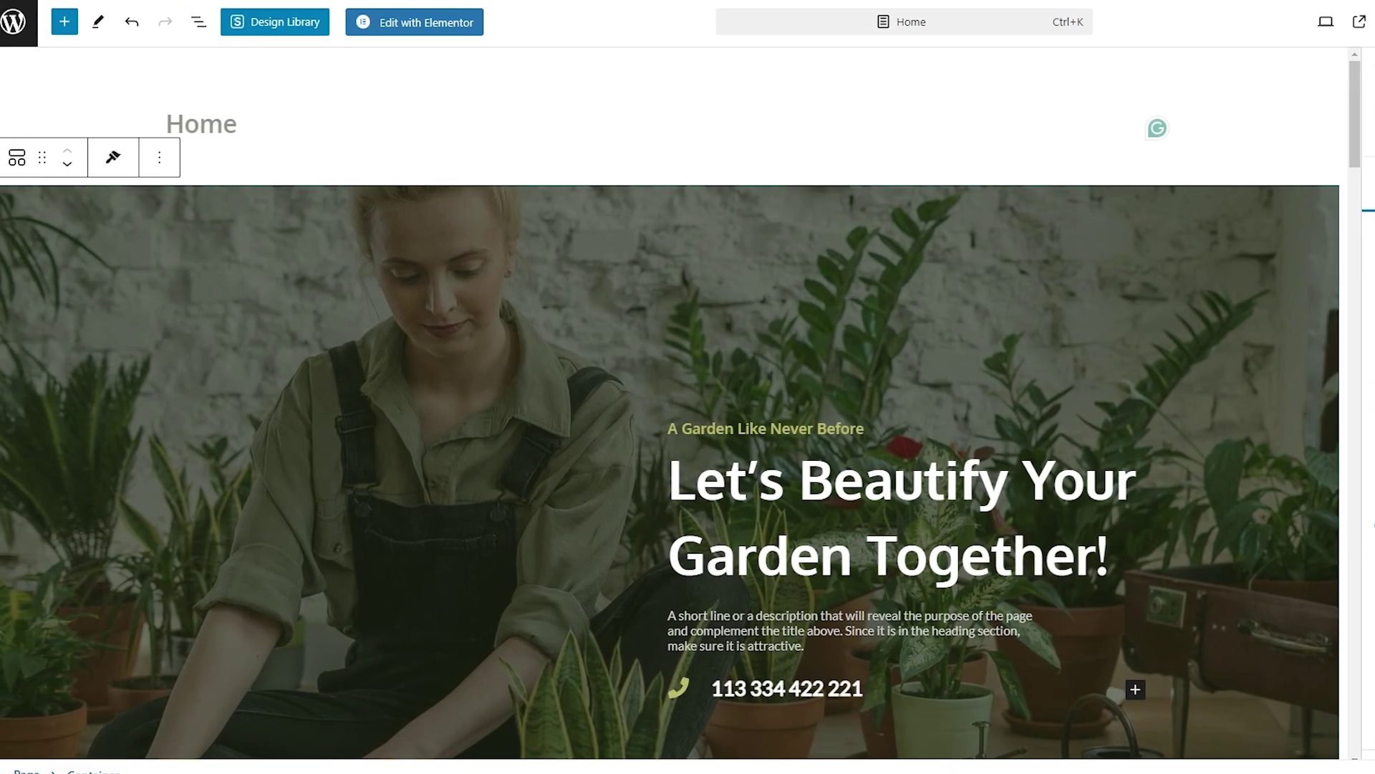
scroll(288, 286, down, 20)
scroll(288, 286, up, 15)
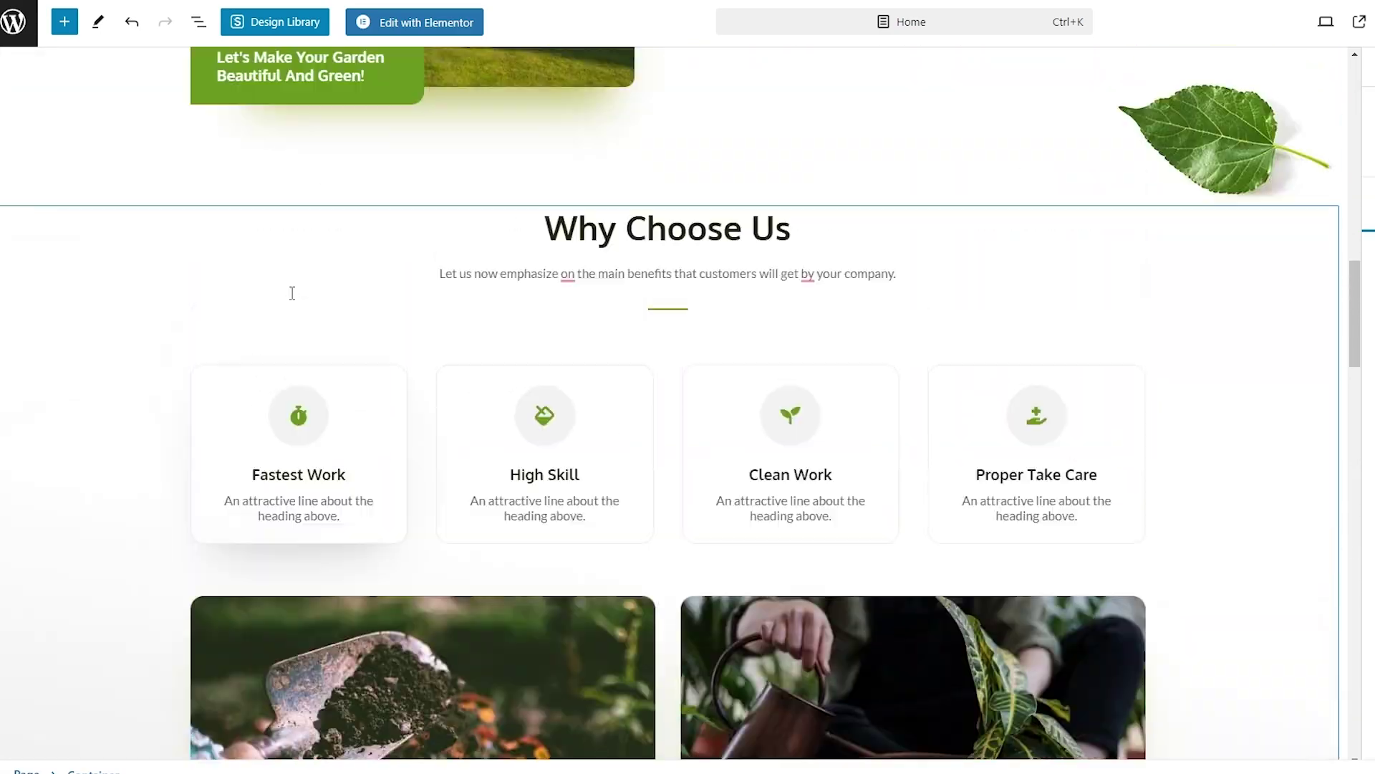
Open the block inserter and try the queries 'sear' and 'navi' in its search field.
scroll(292, 292, up, 10)
click(65, 21)
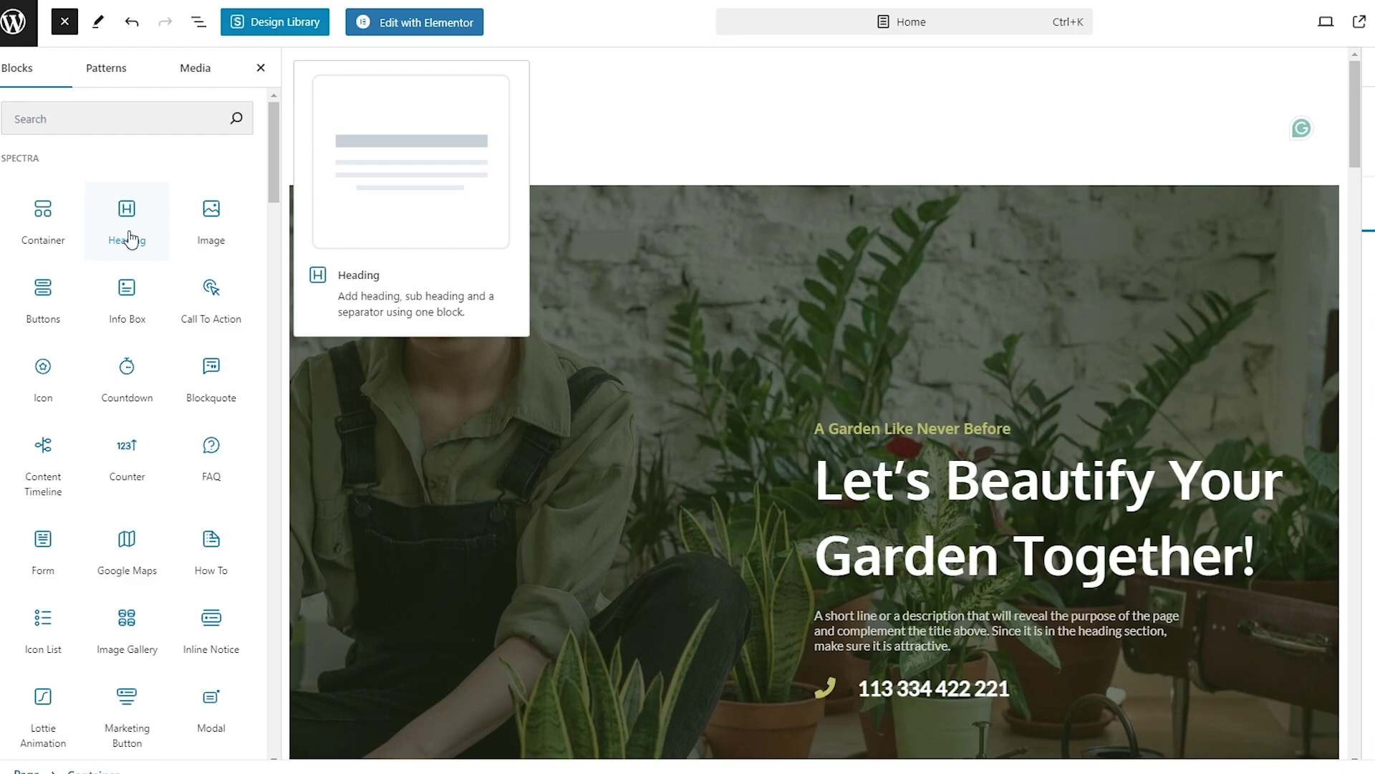
scroll(131, 240, down, 3)
scroll(108, 113, up, 3)
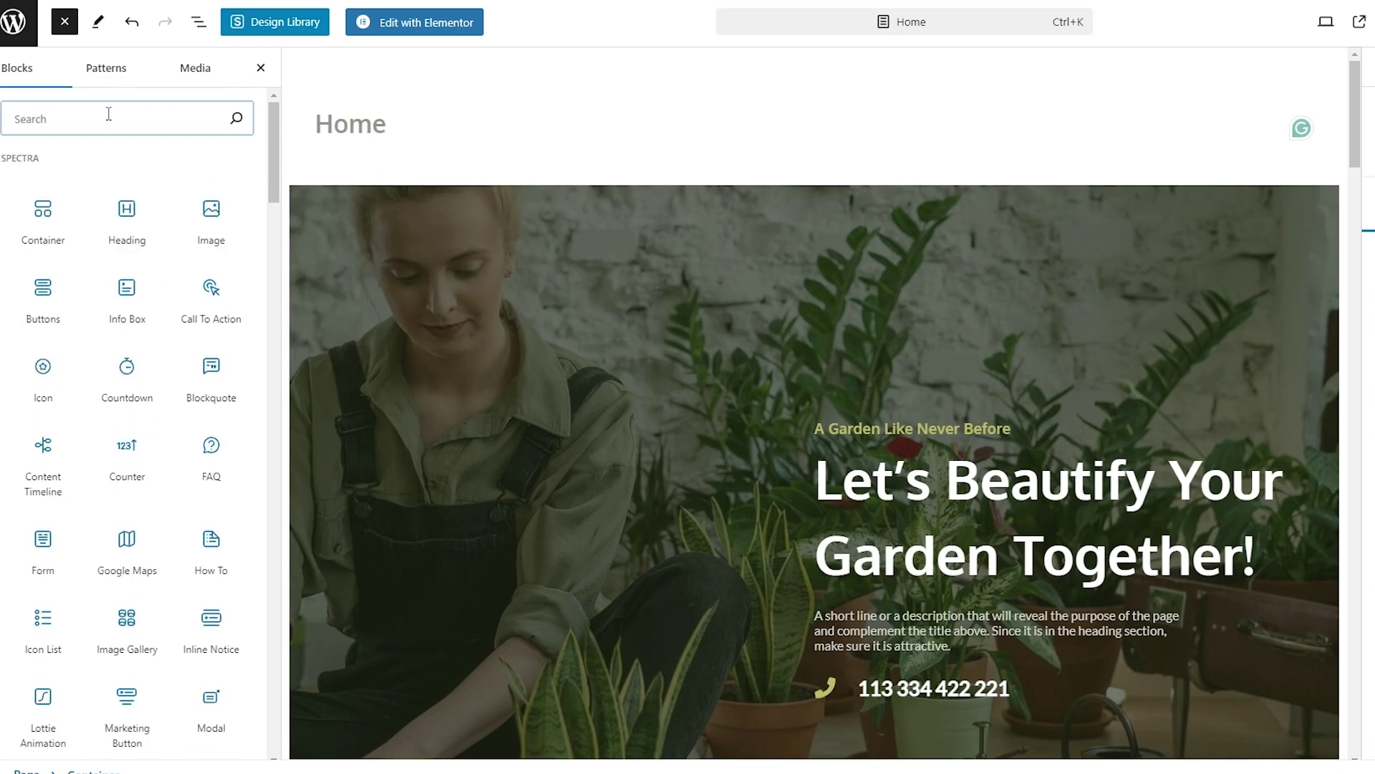
text(sear)
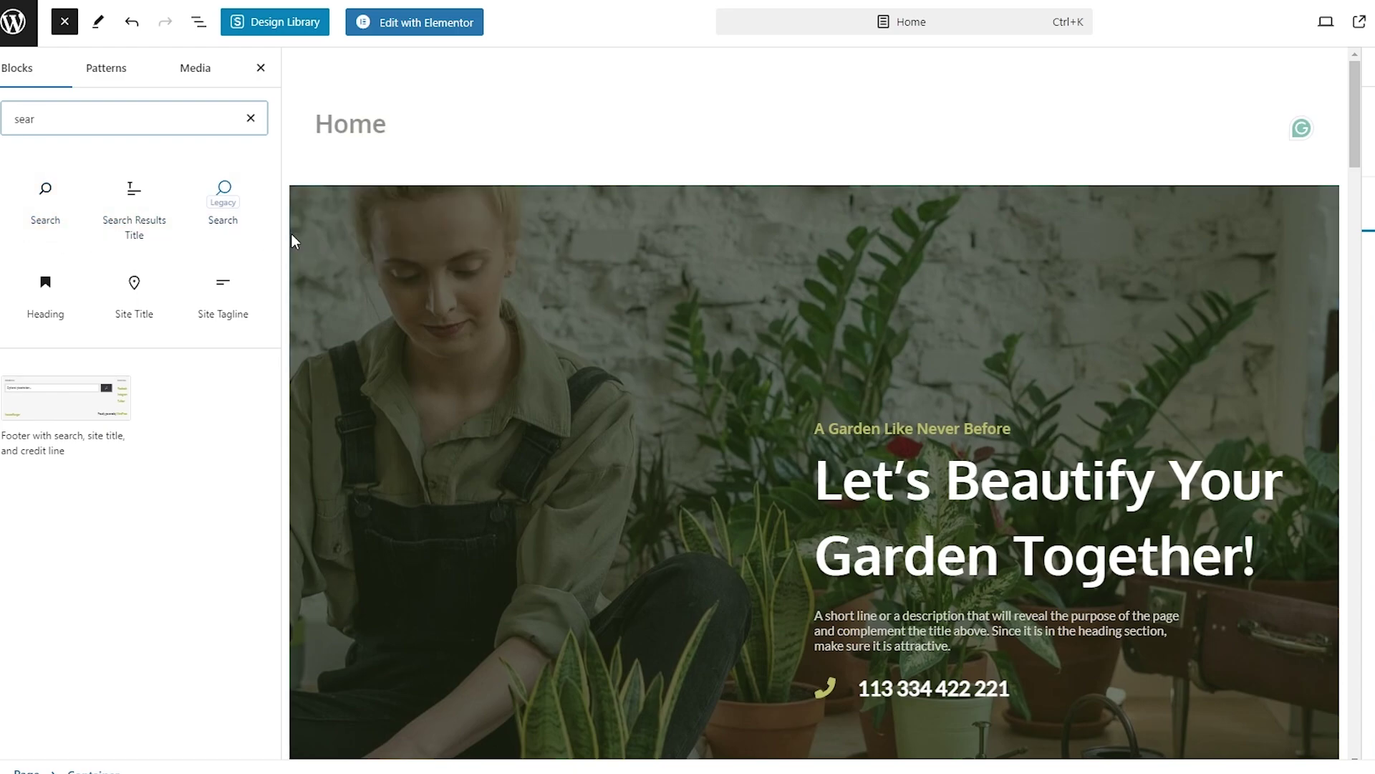
mouse_move(28, 226)
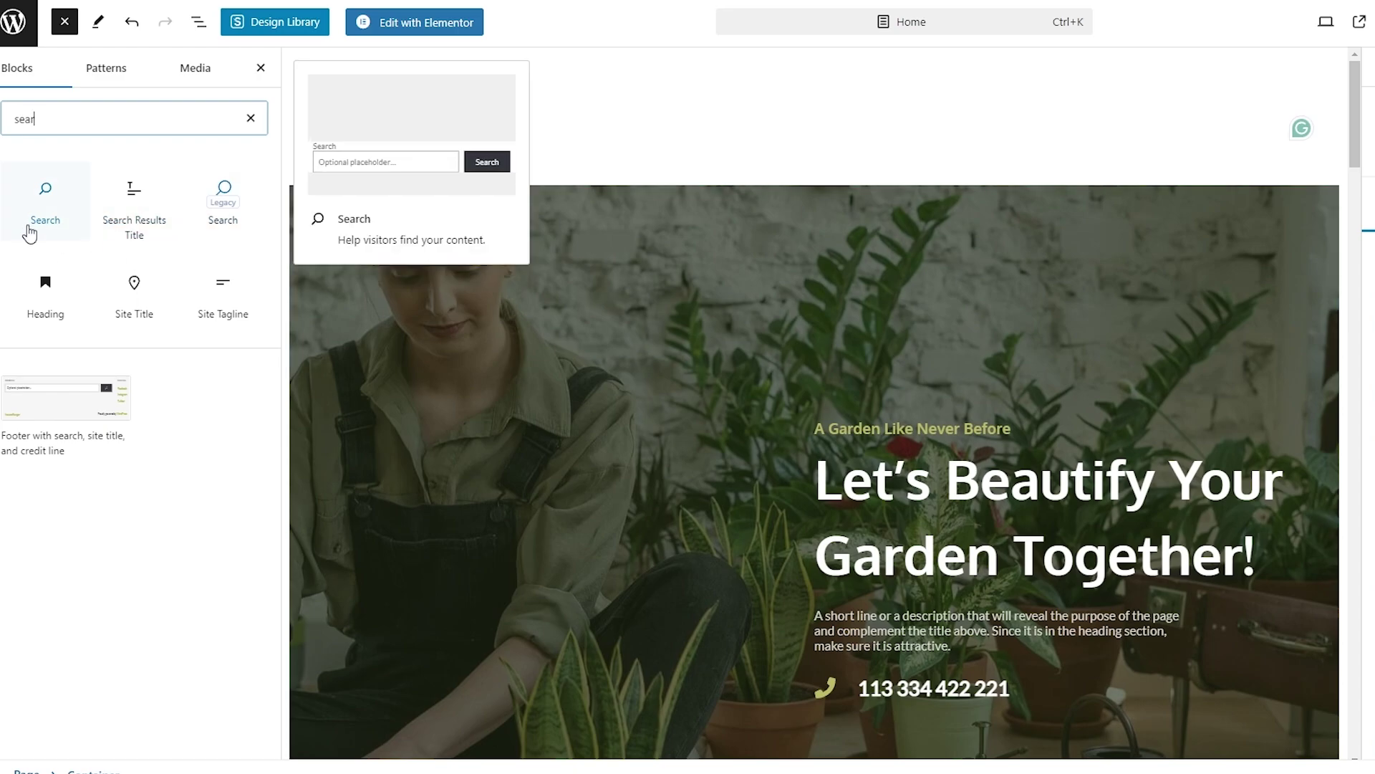
double_click(63, 119)
text(na)
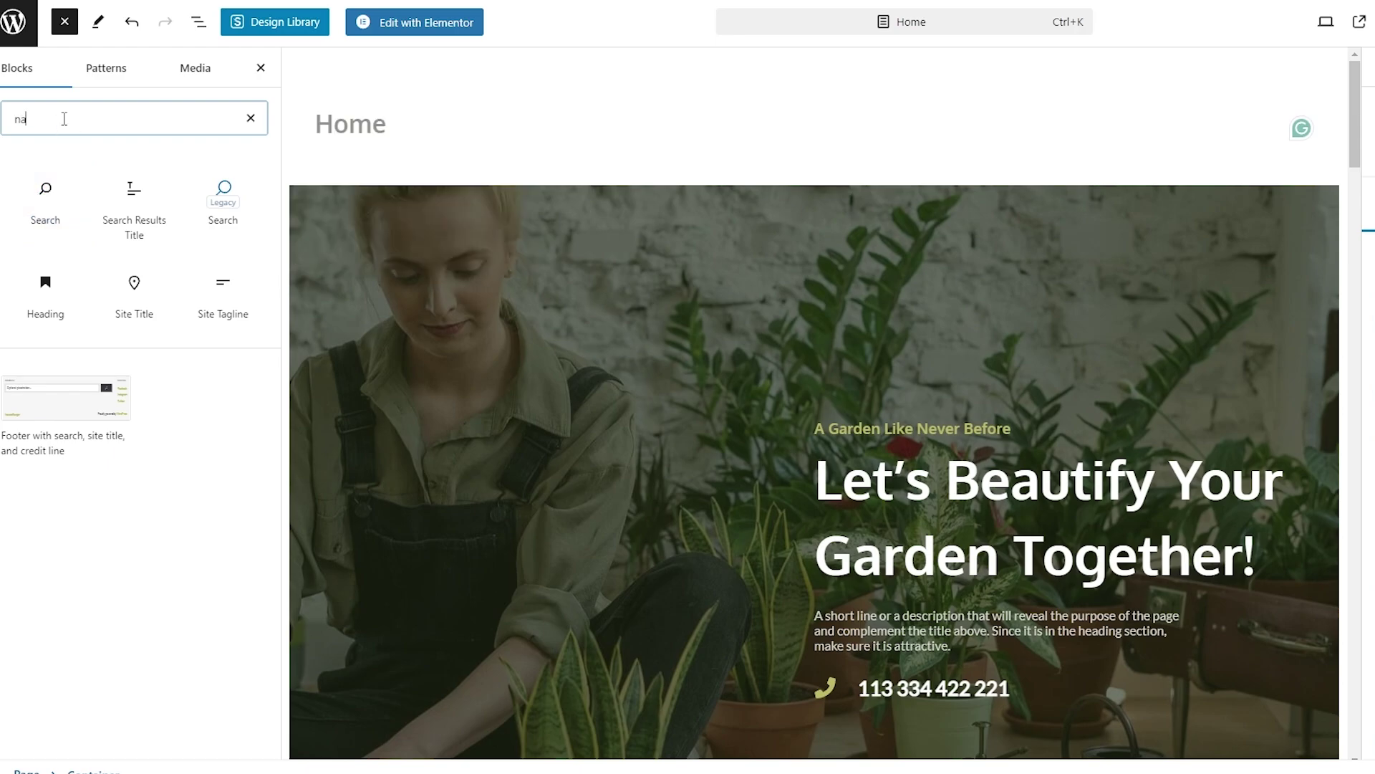
text(vi)
double_click(63, 119)
Search the inserter for 'search' and insert the core Search block.
text(search)
mouse_move(104, 197)
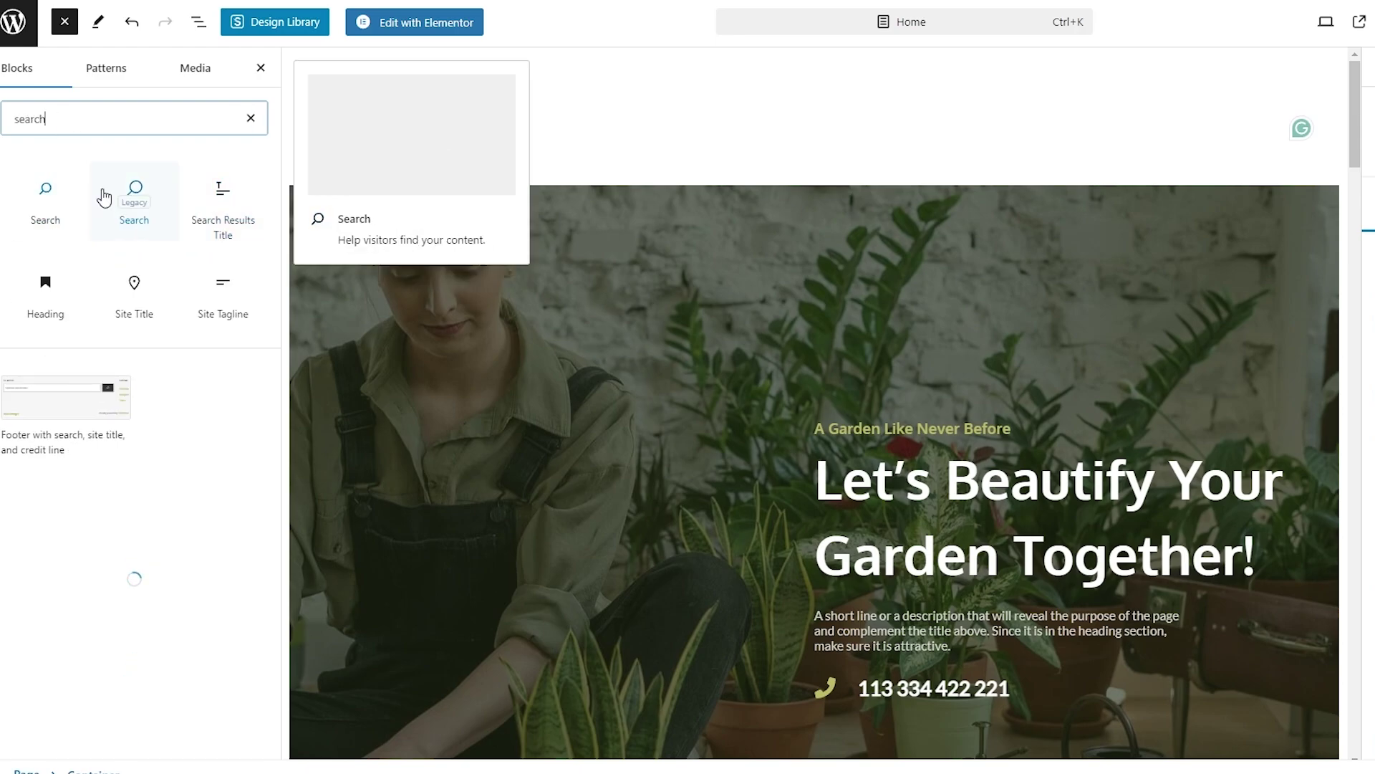
click(45, 199)
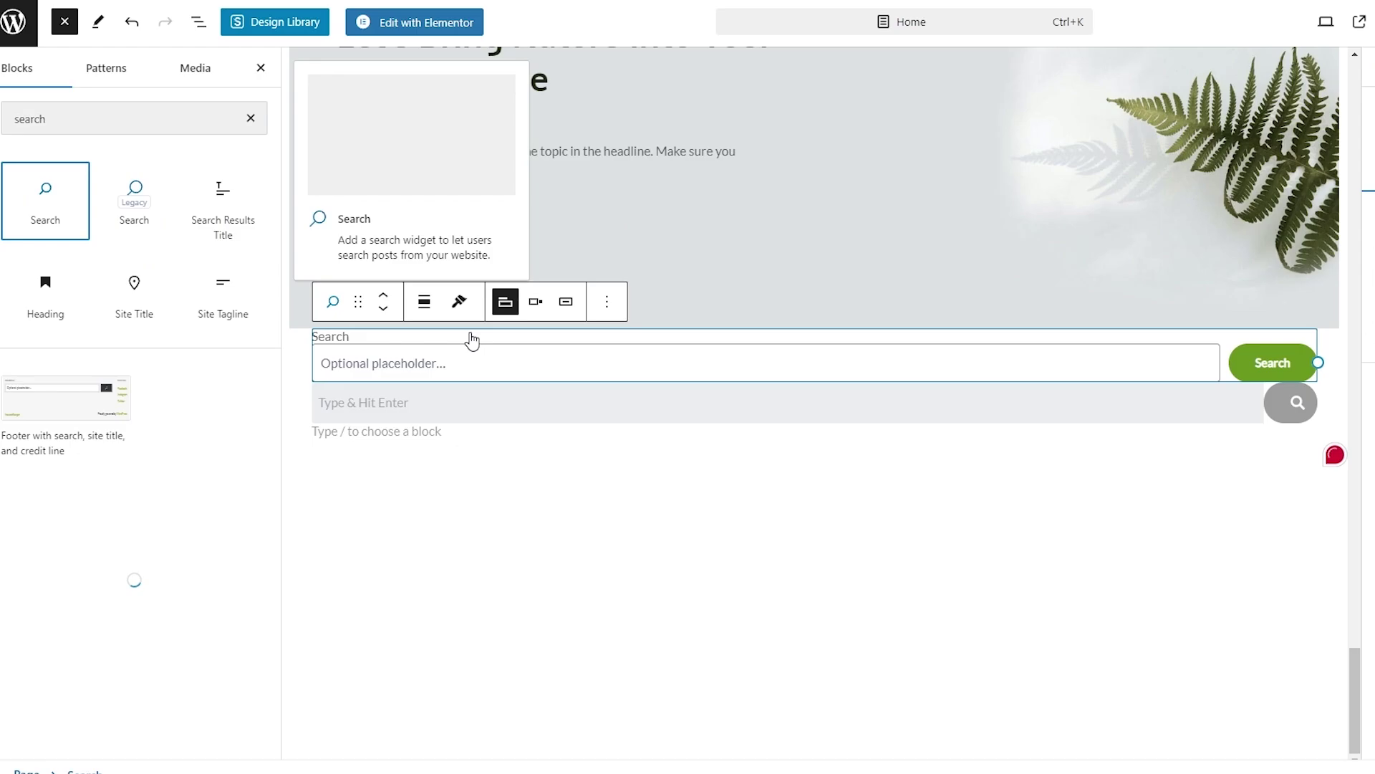
click(663, 365)
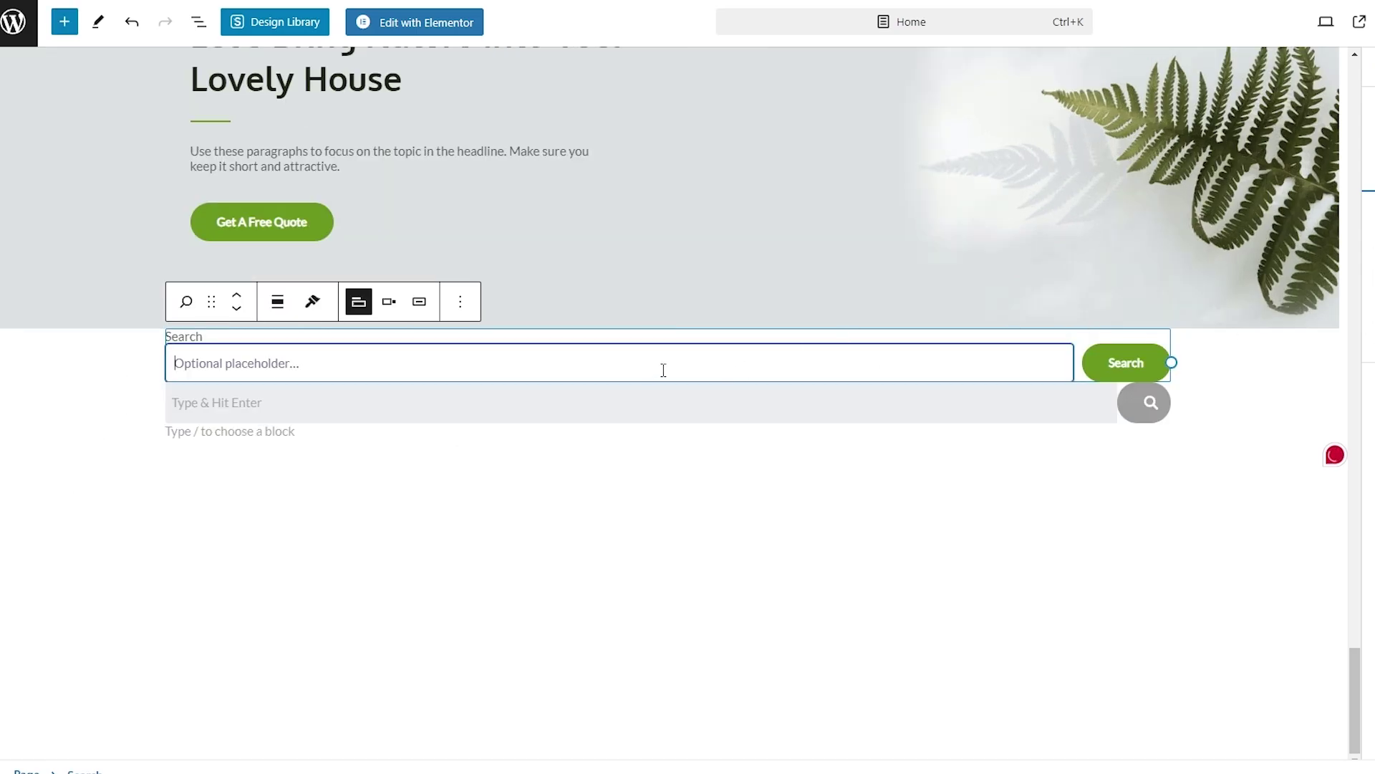
Position the new Search block directly beneath the Type & Hit Enter bar.
click(237, 308)
click(237, 341)
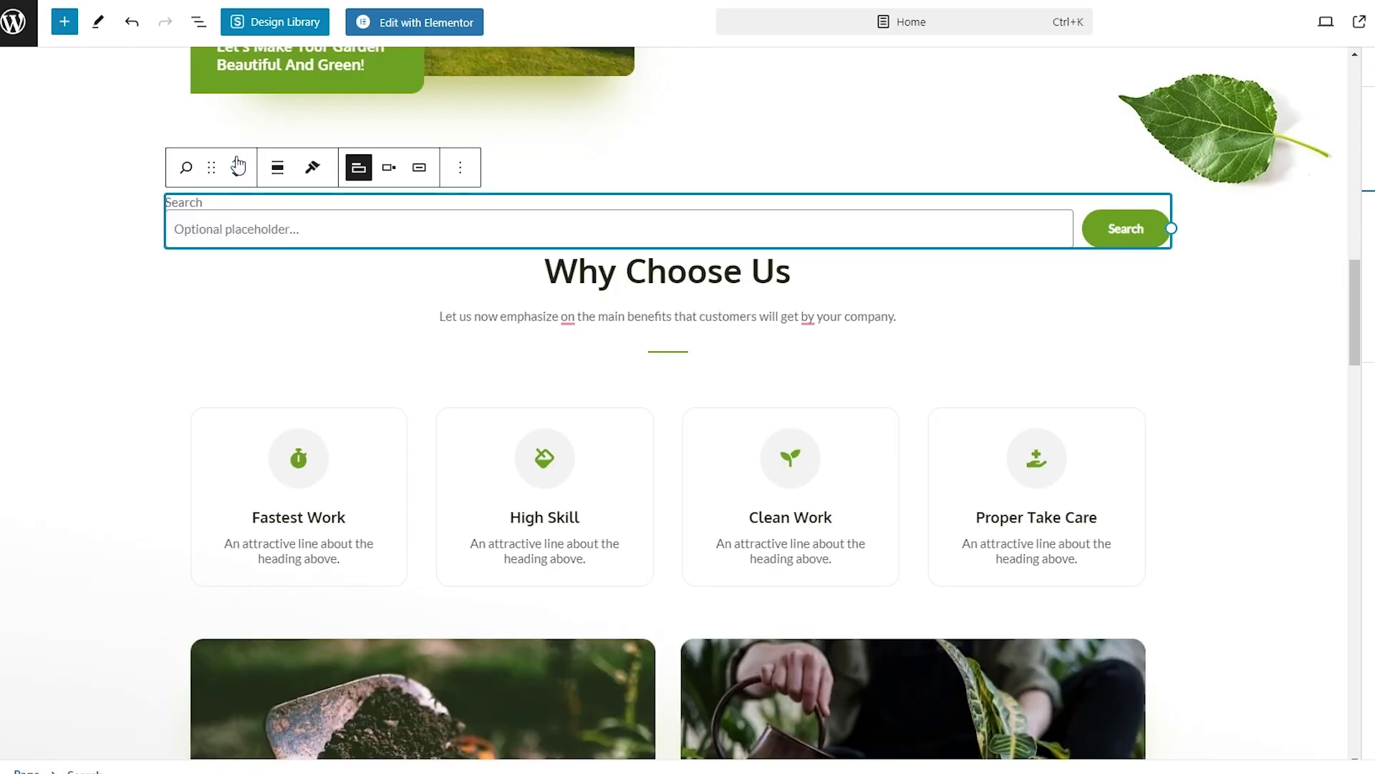
click(237, 159)
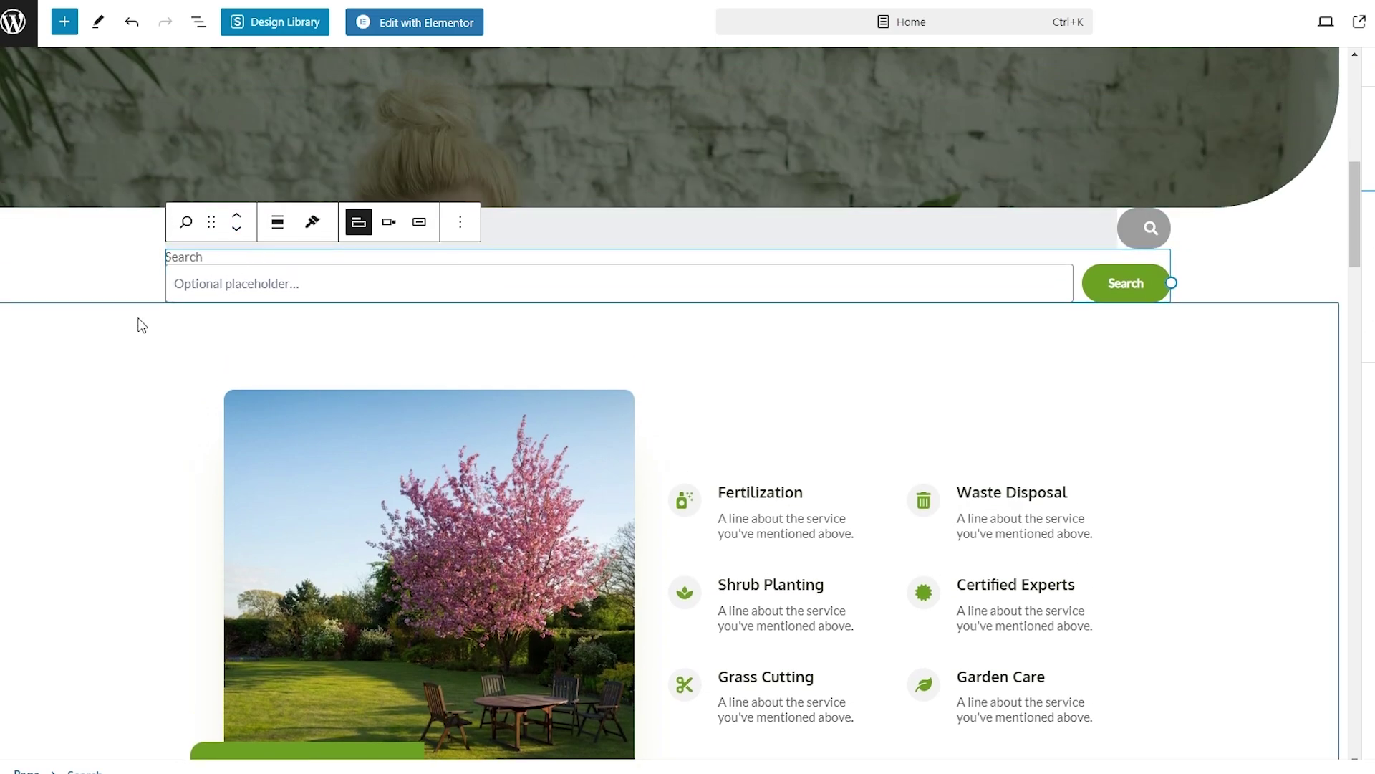
click(138, 321)
click(114, 278)
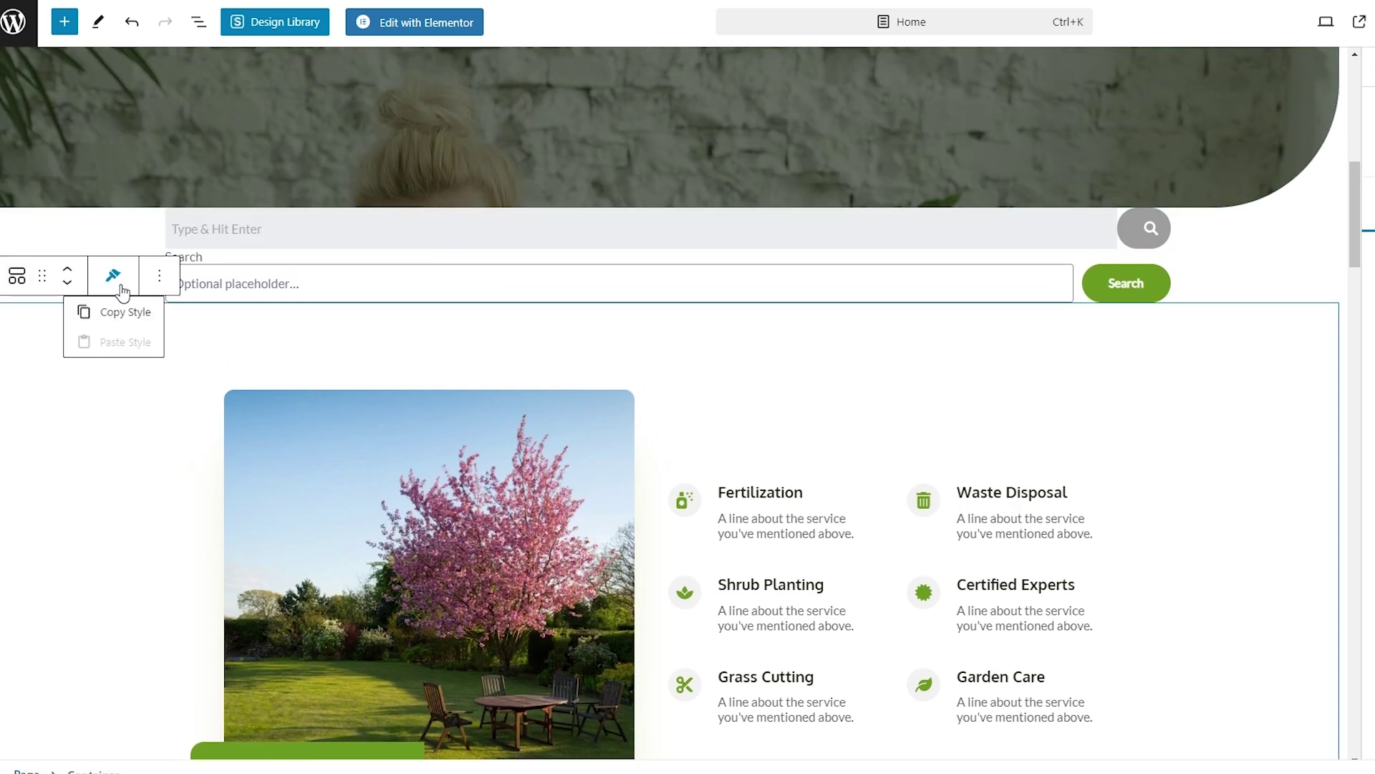
click(397, 274)
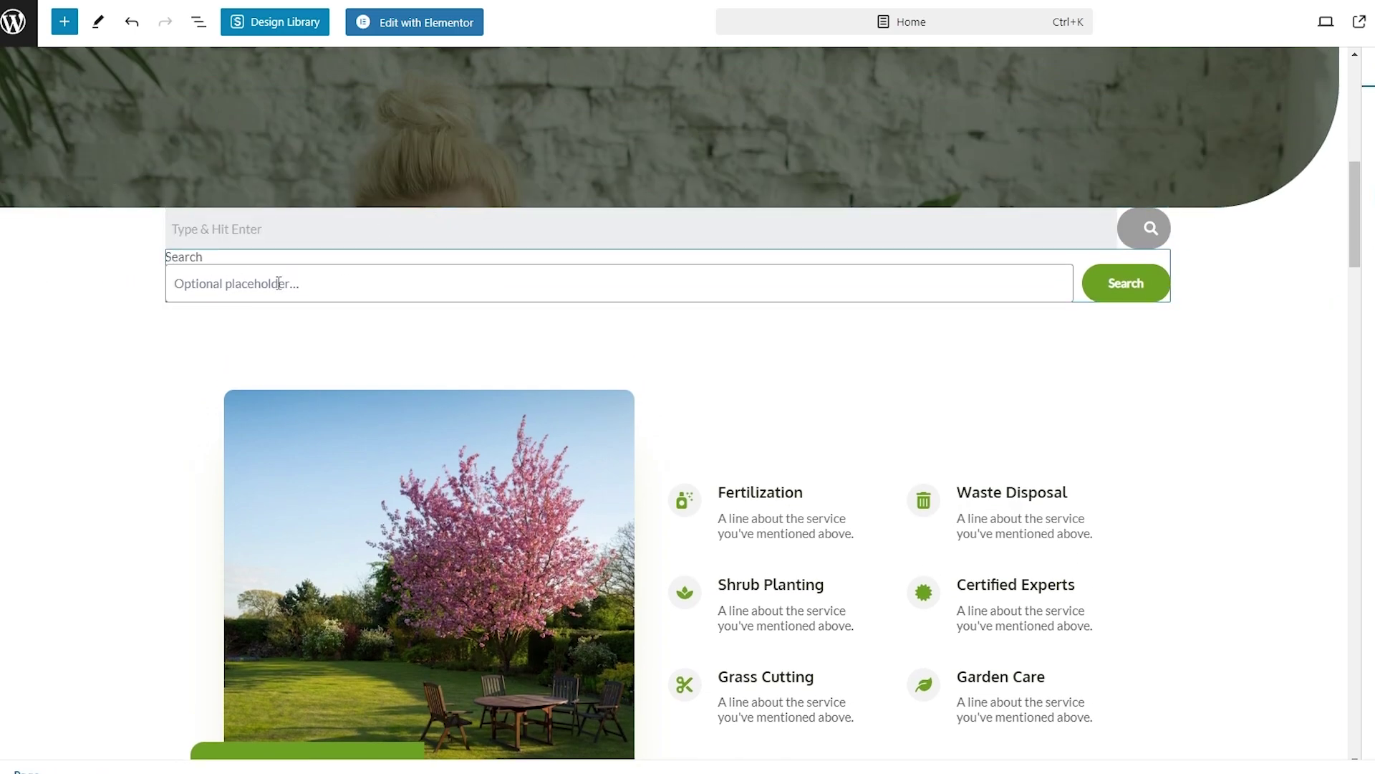
Give the new Search block a magnifier icon button placed inside the input field.
click(243, 276)
click(391, 222)
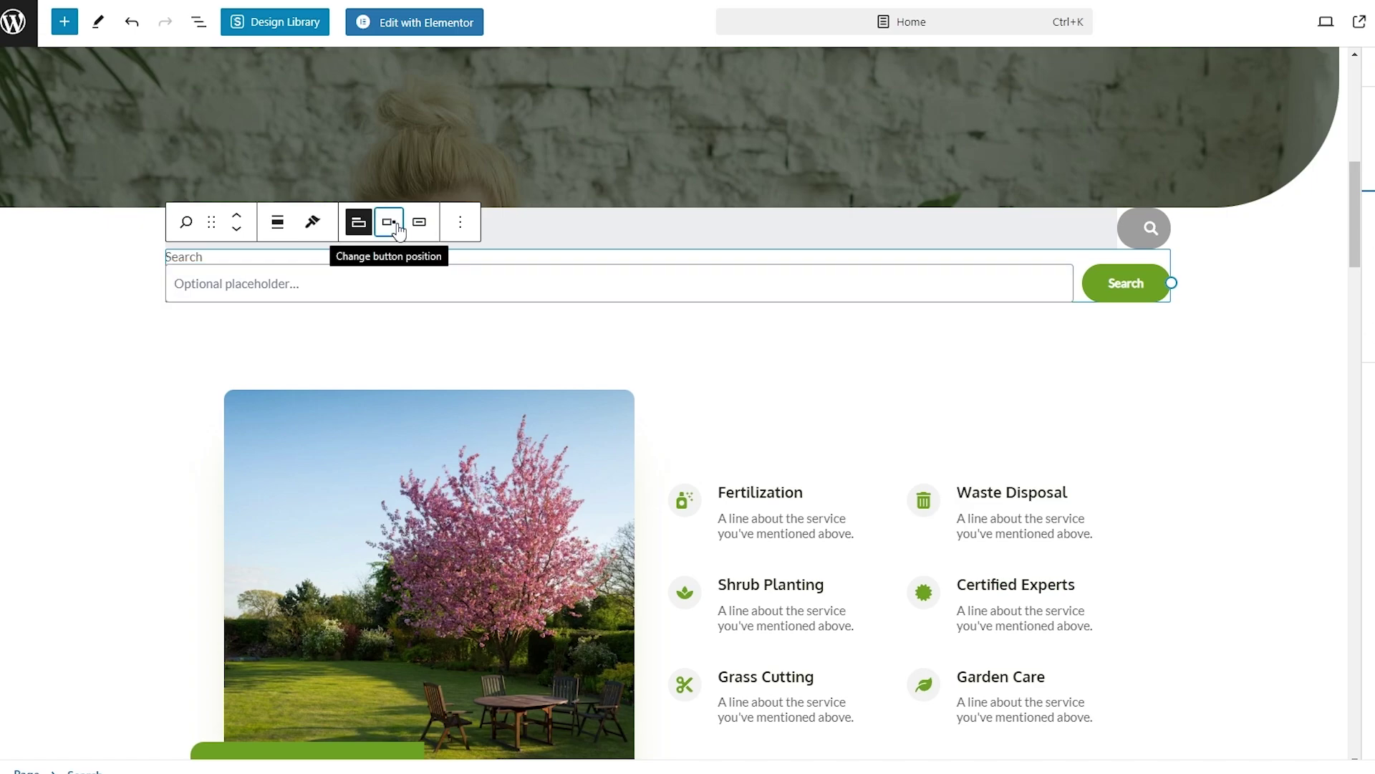
click(422, 228)
click(421, 229)
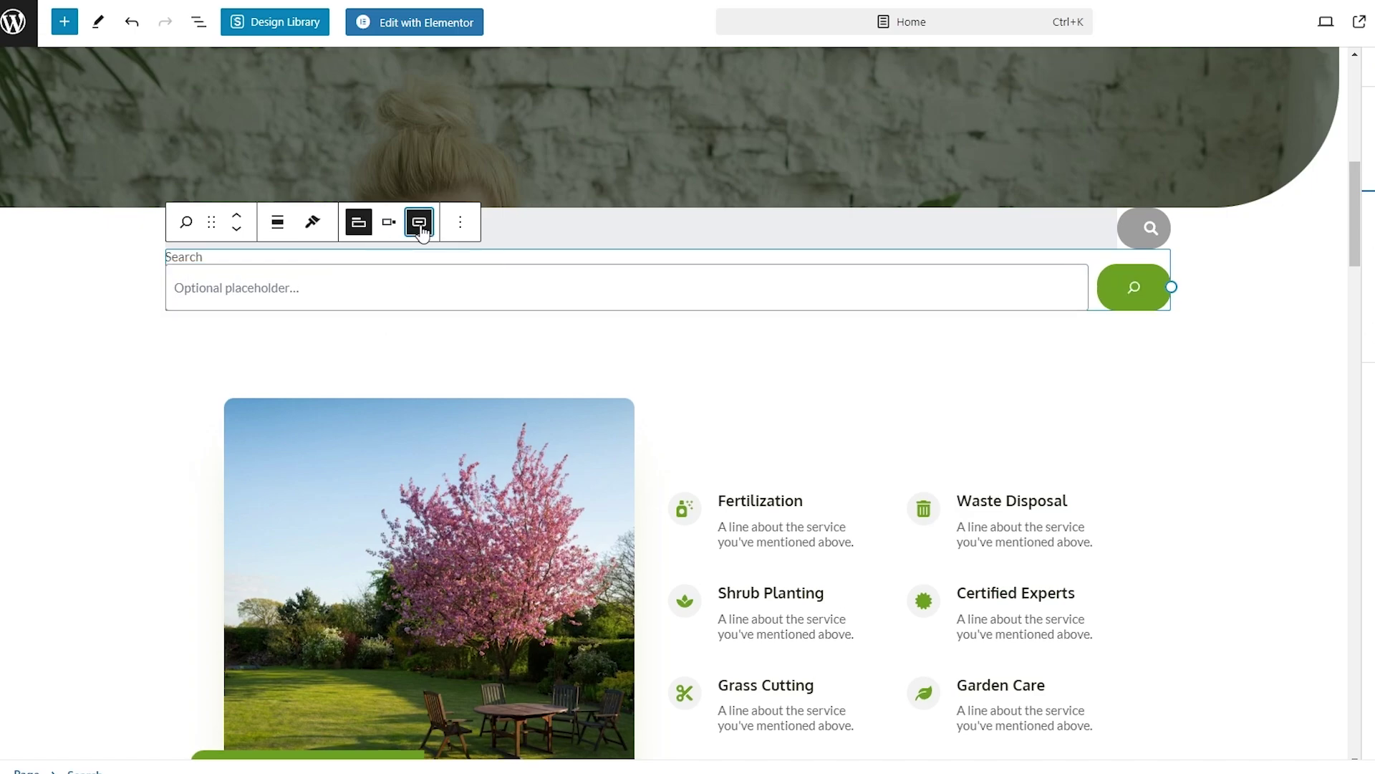
click(389, 222)
click(433, 306)
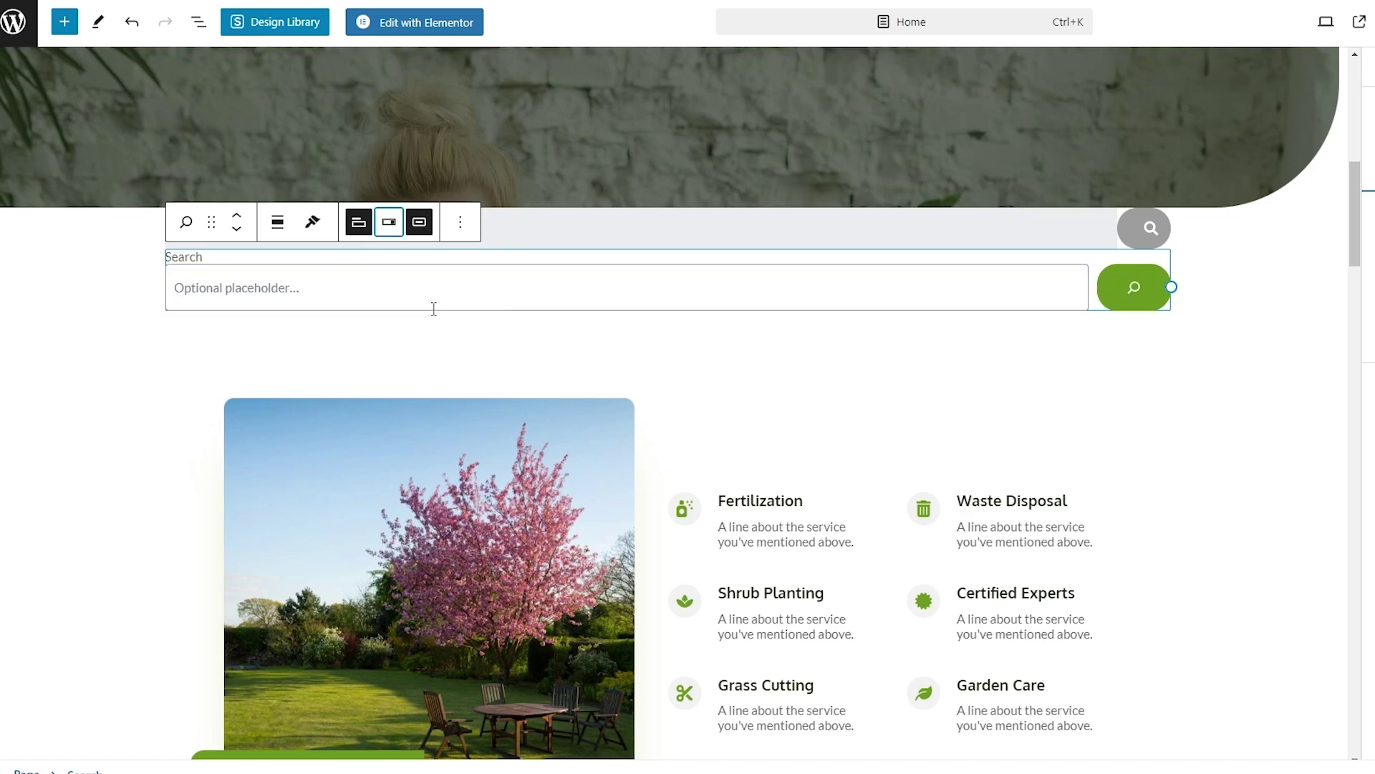
Hide the Search label above the field, keeping the icon-only button.
click(359, 223)
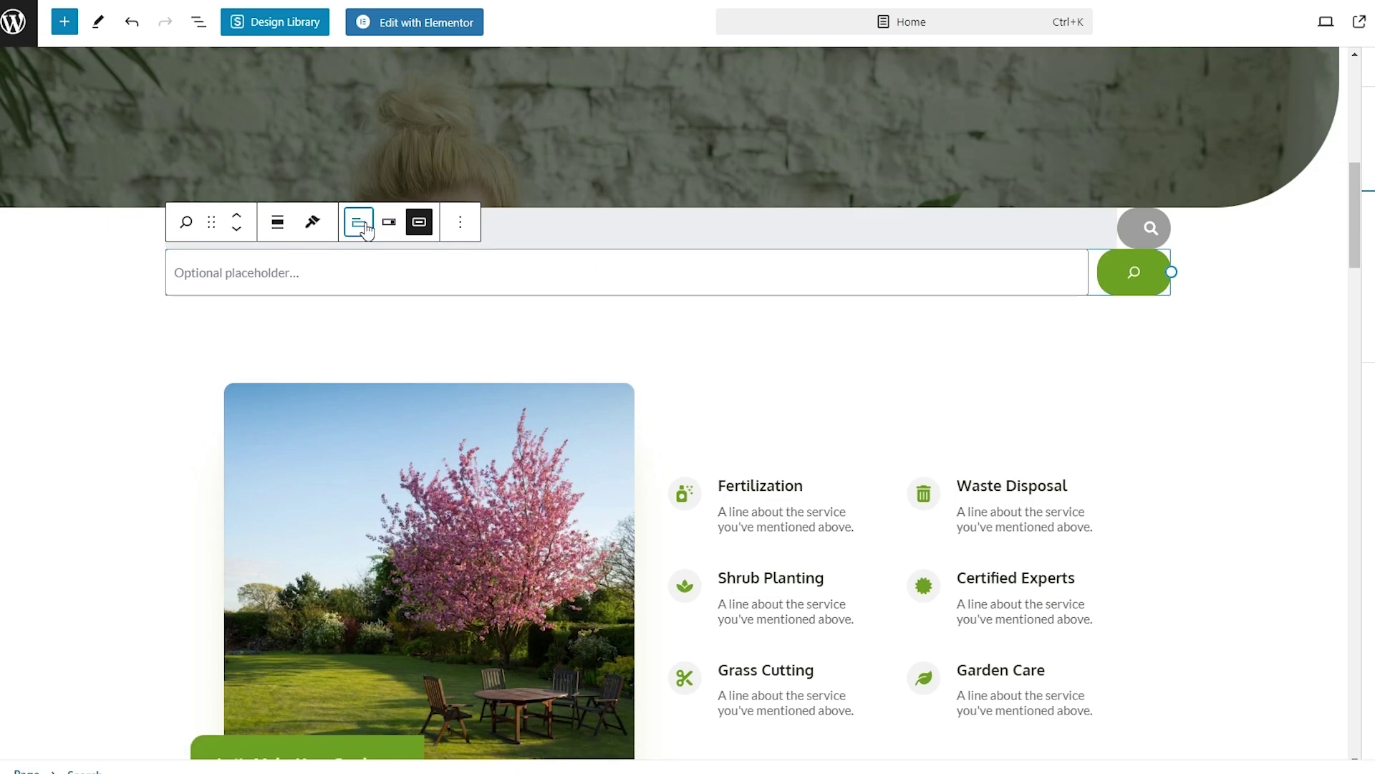
click(359, 223)
click(359, 222)
click(423, 225)
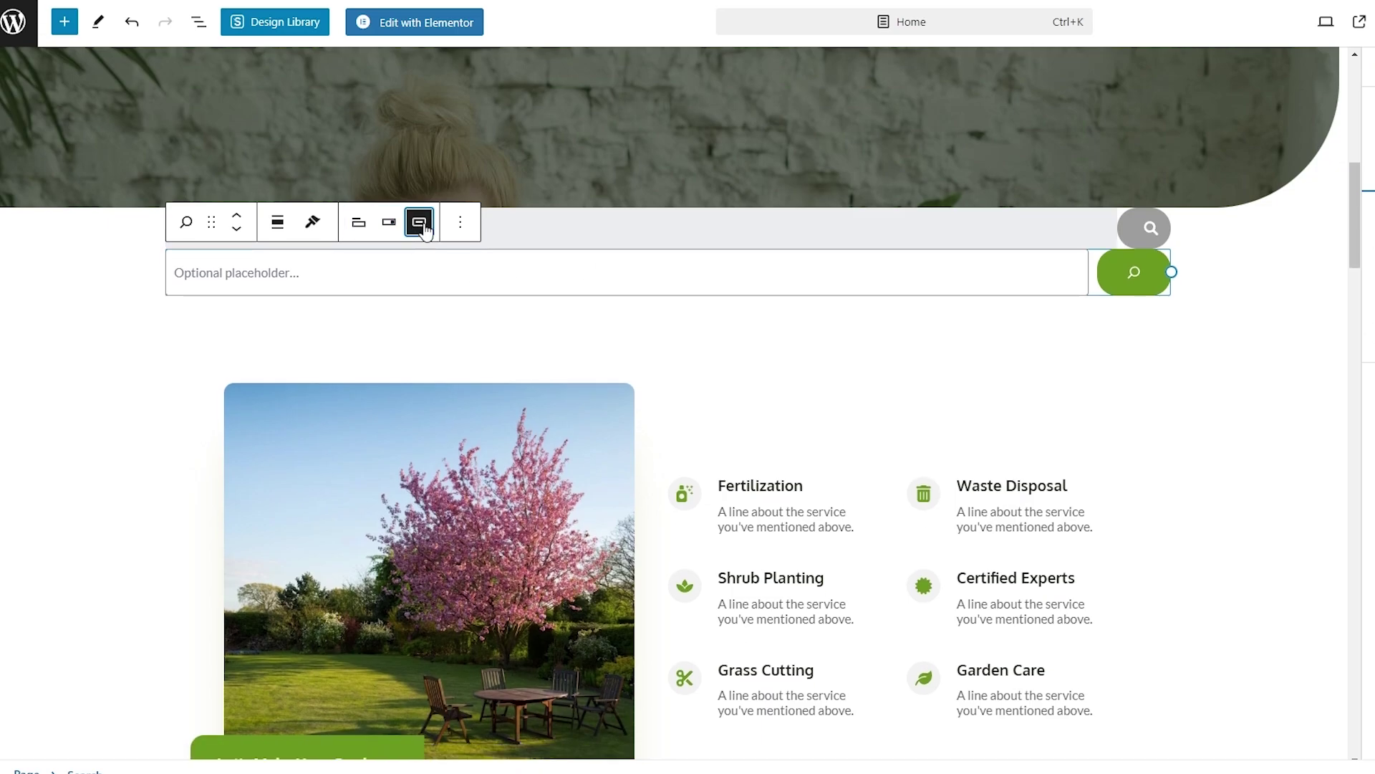
click(423, 225)
click(424, 225)
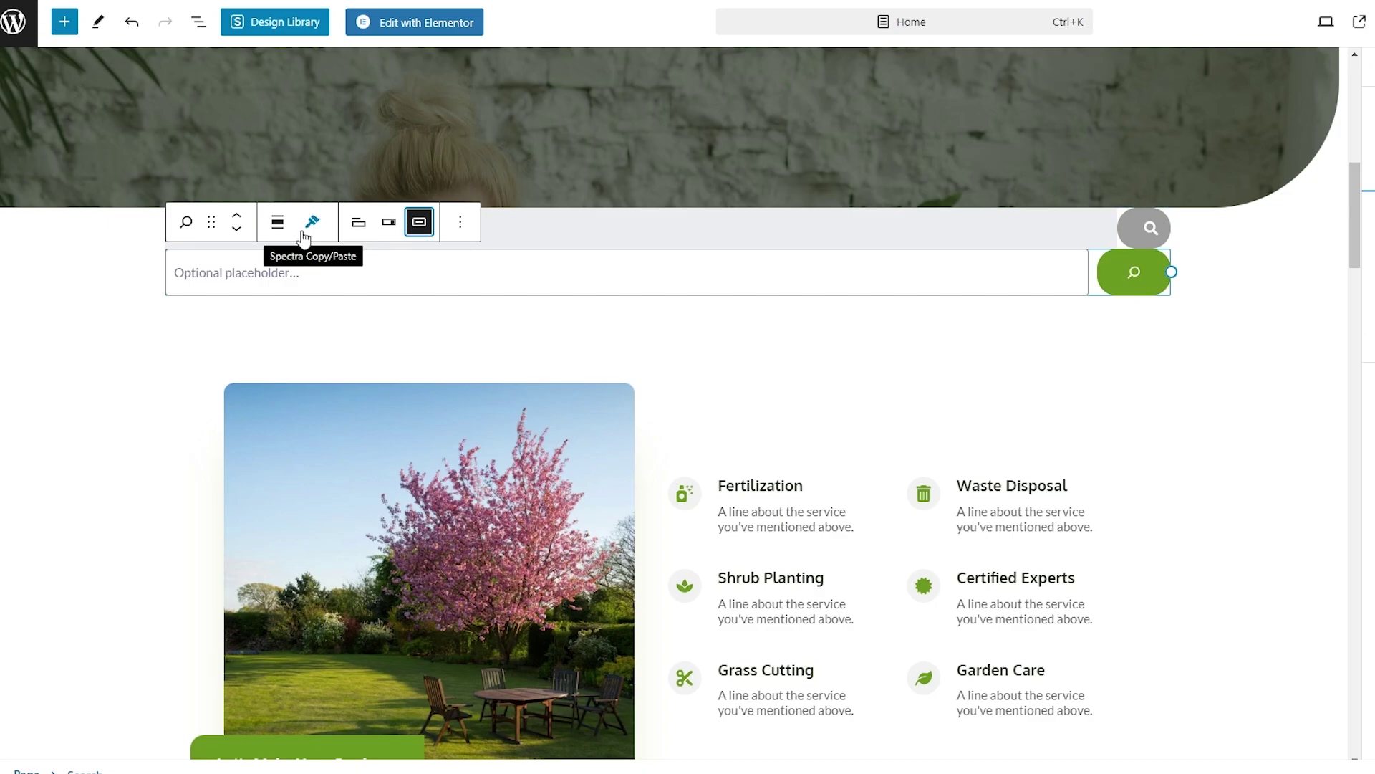
click(469, 225)
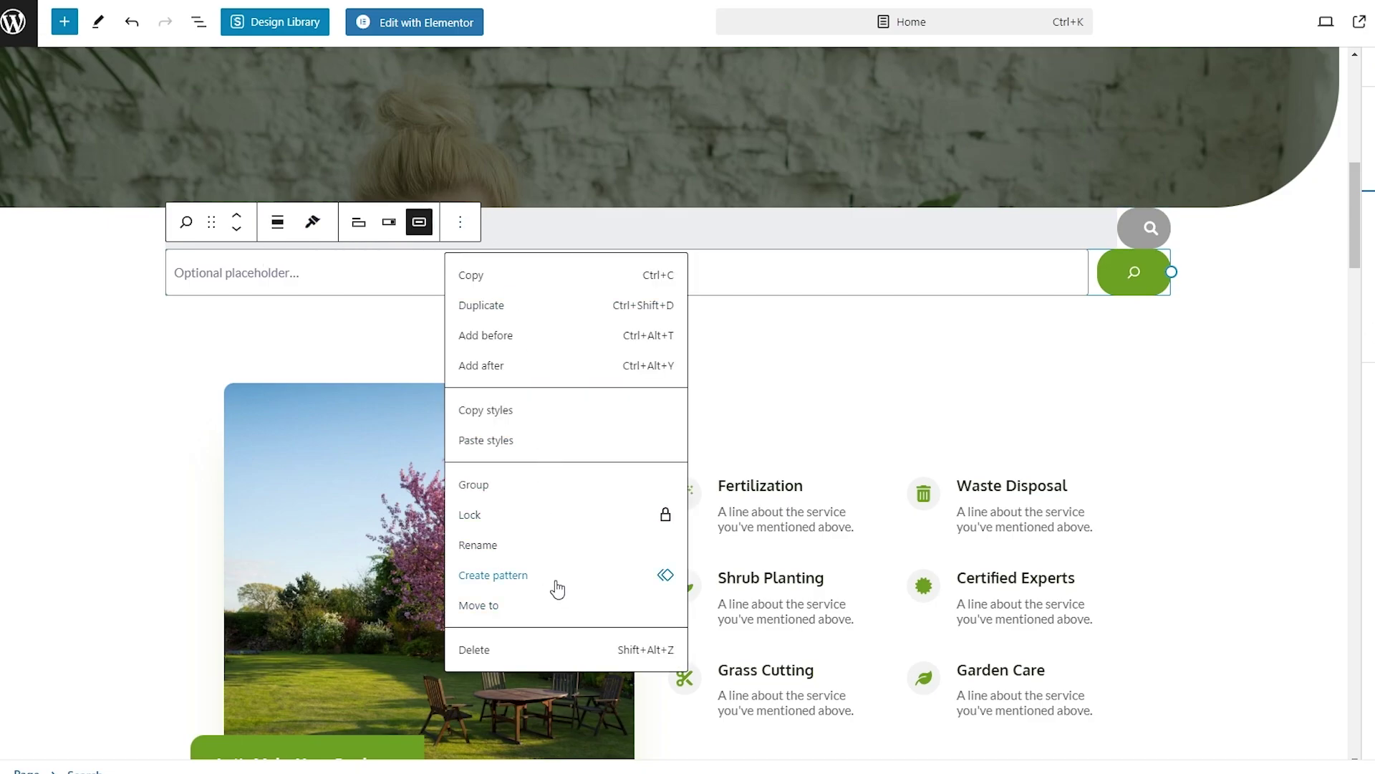
Group the Search block and delete the old Type & Hit Enter search bar.
click(604, 493)
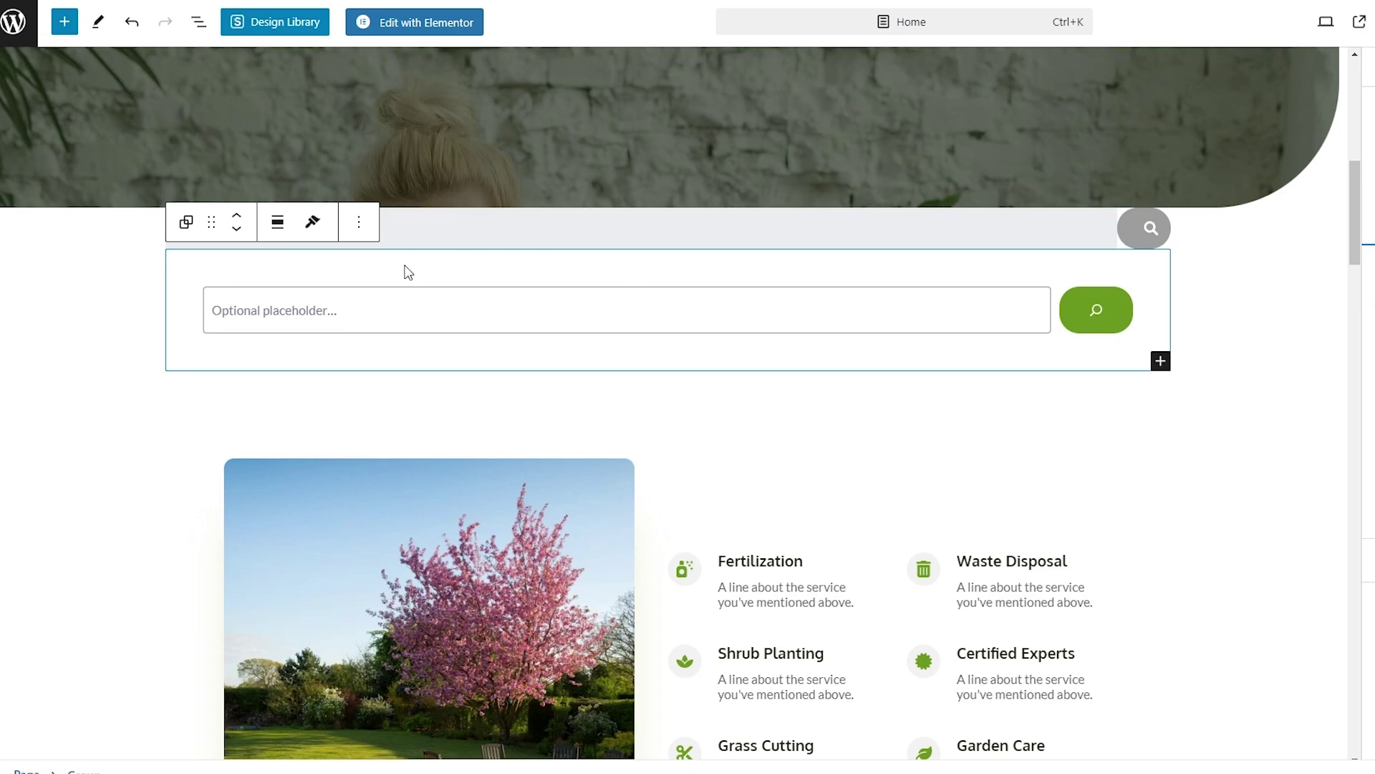
drag(409, 272, 160, 258)
click(203, 228)
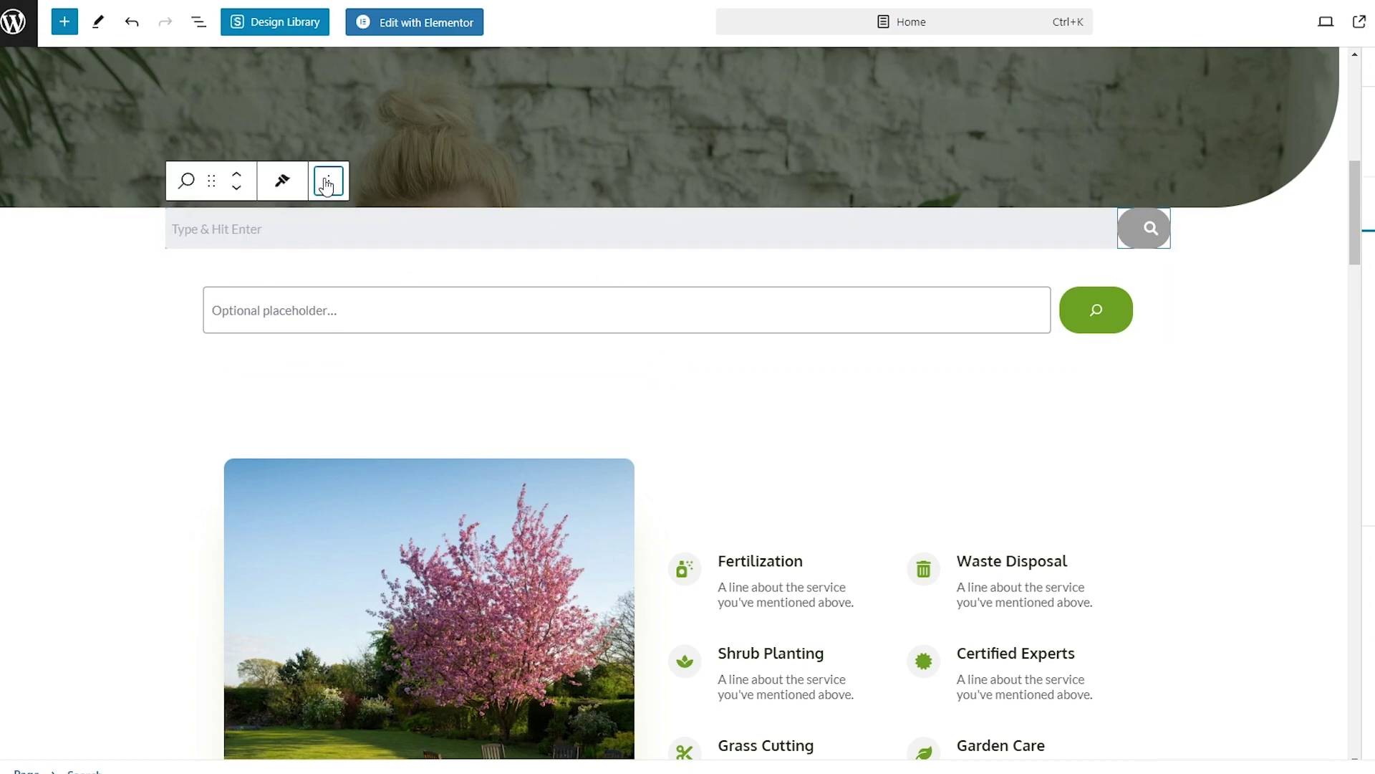
click(327, 185)
click(444, 563)
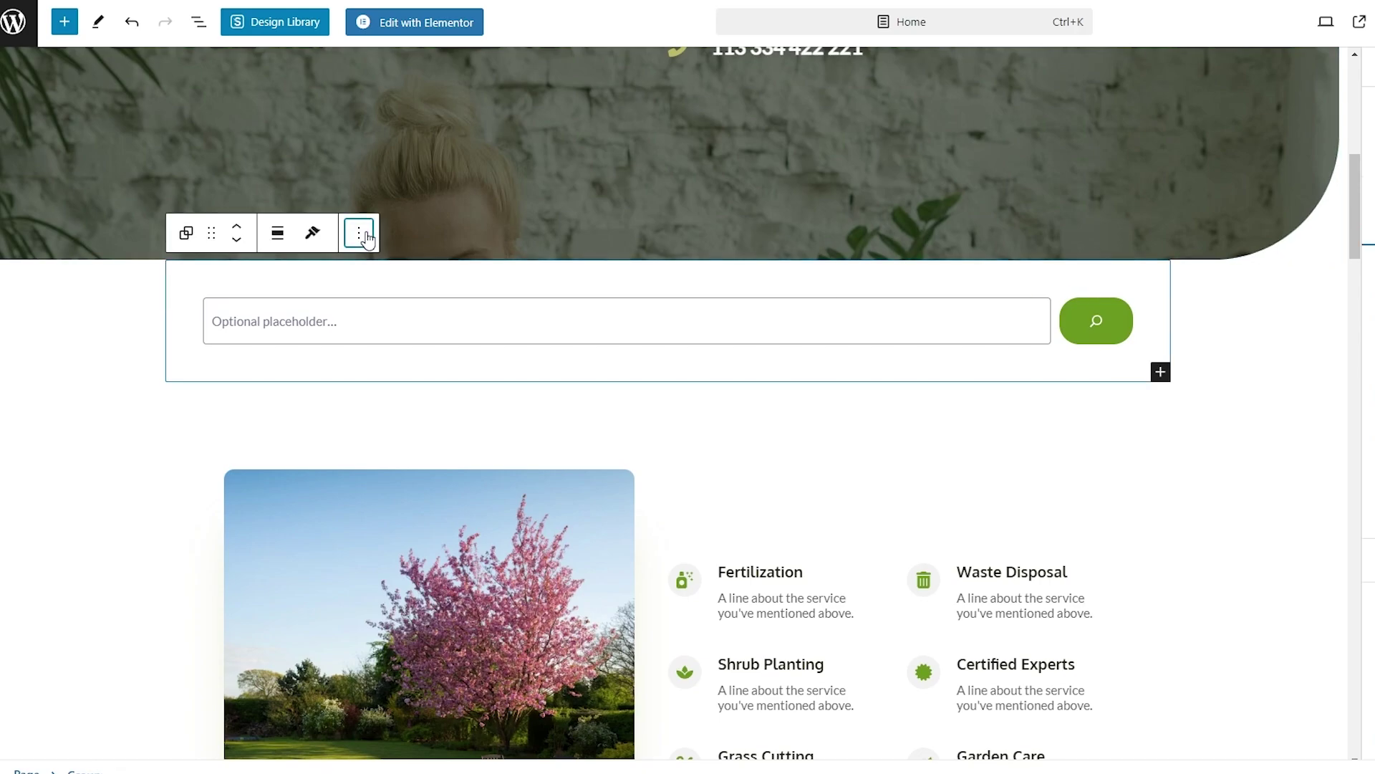
Ungroup the Search block and bring up its more-actions menu.
click(361, 234)
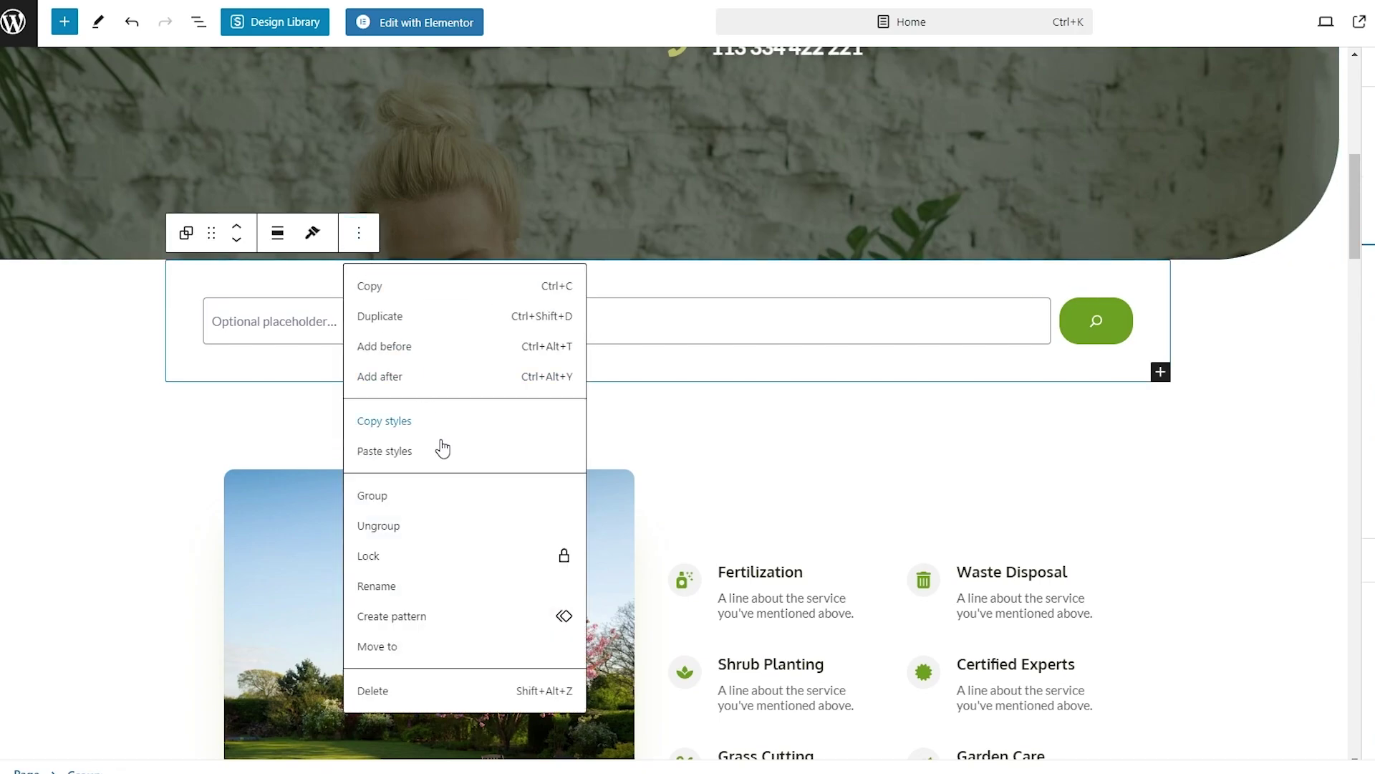
click(418, 528)
click(308, 322)
click(545, 270)
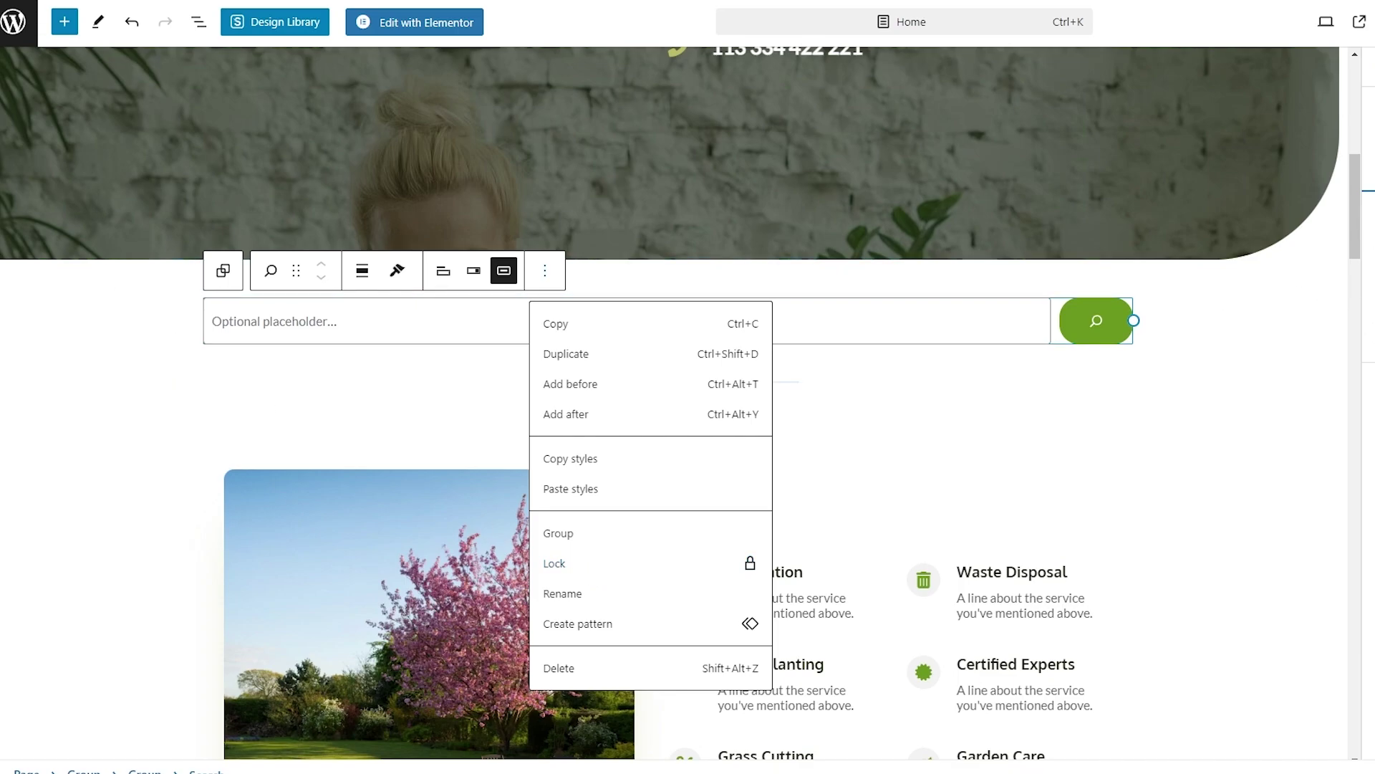
Review the Search block's Settings and Advanced panels, then save the Home page from the Page tab.
click(287, 320)
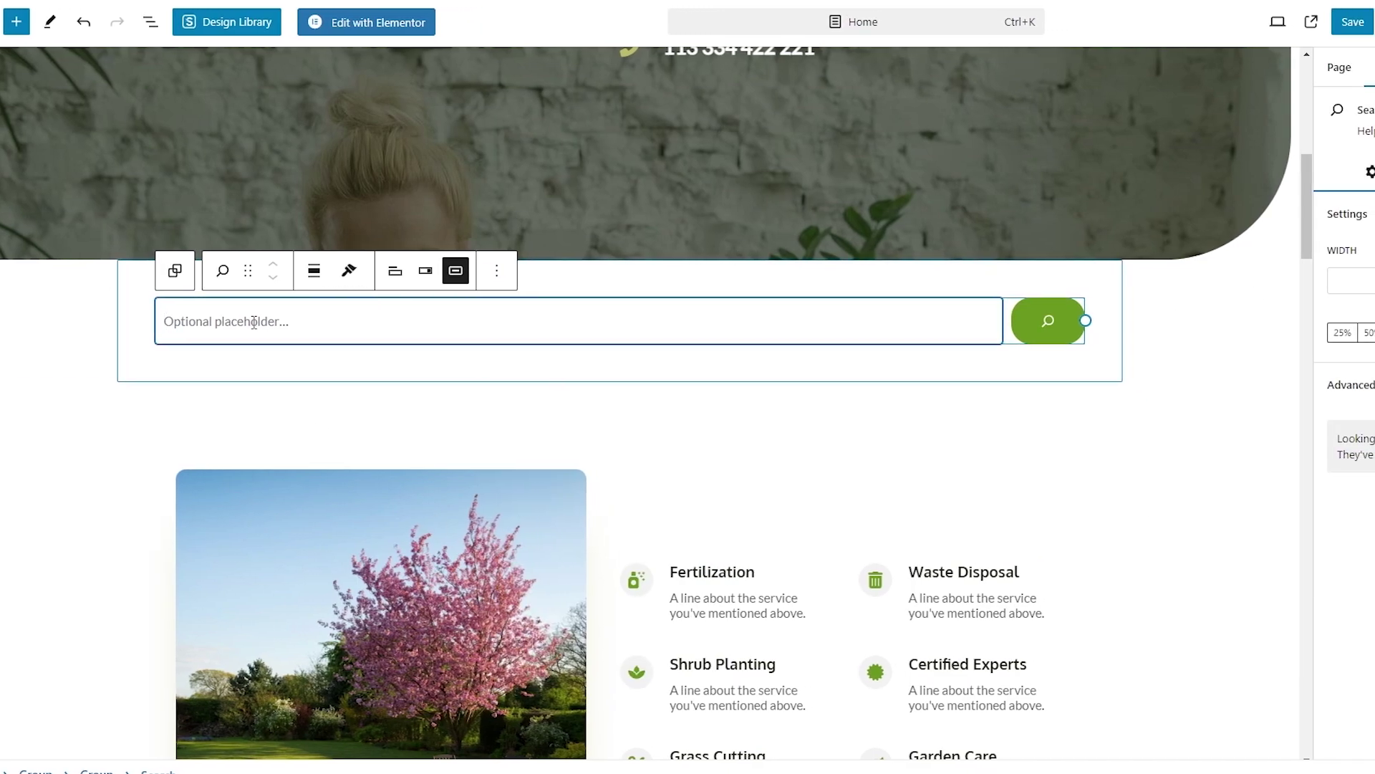
click(1247, 212)
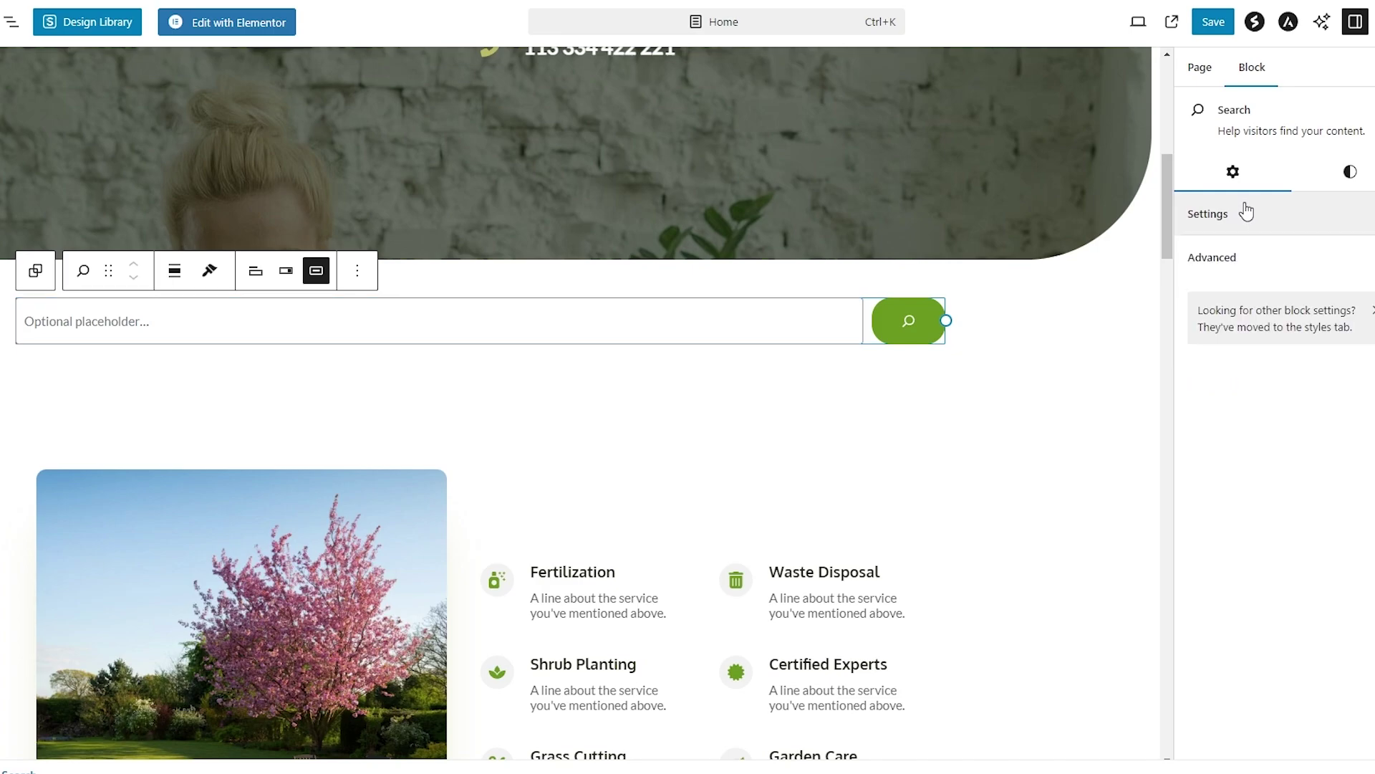
click(1247, 212)
click(1268, 401)
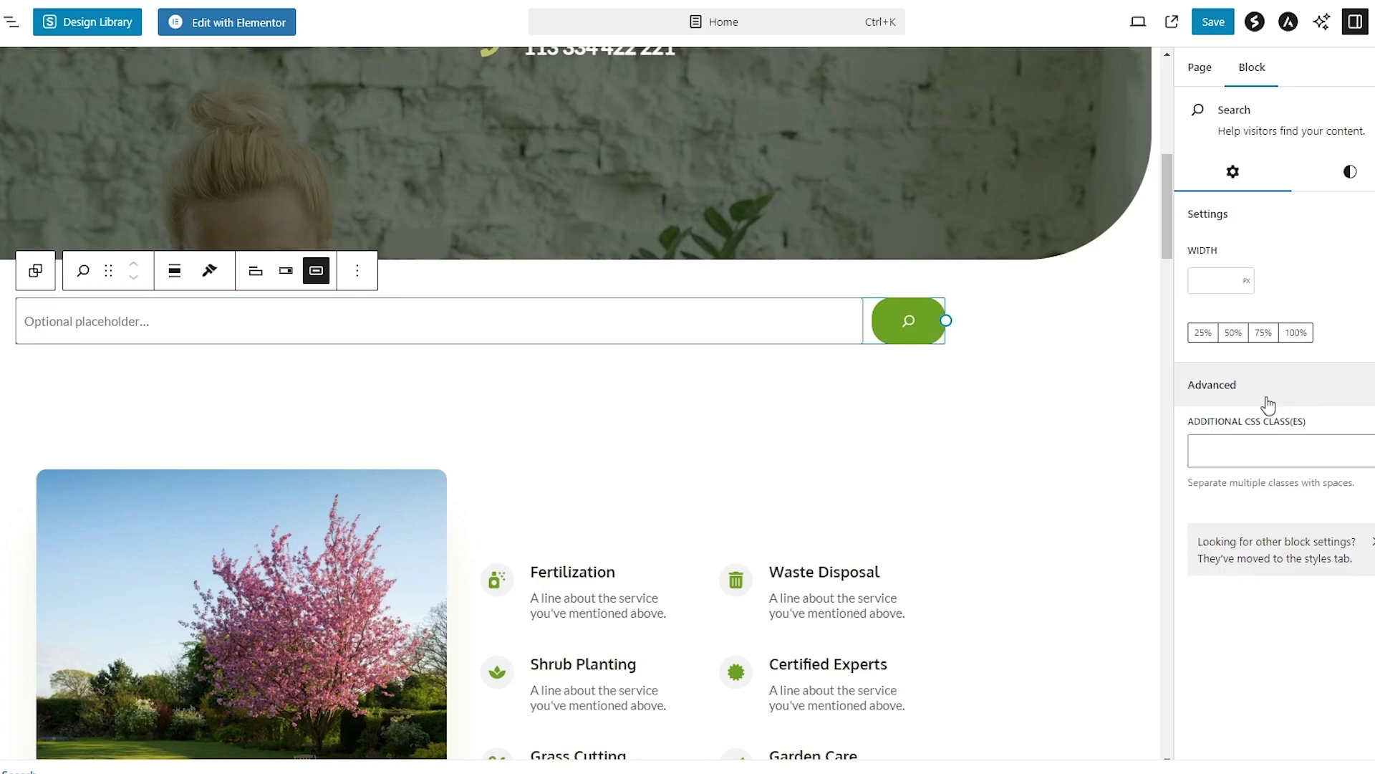
click(1202, 68)
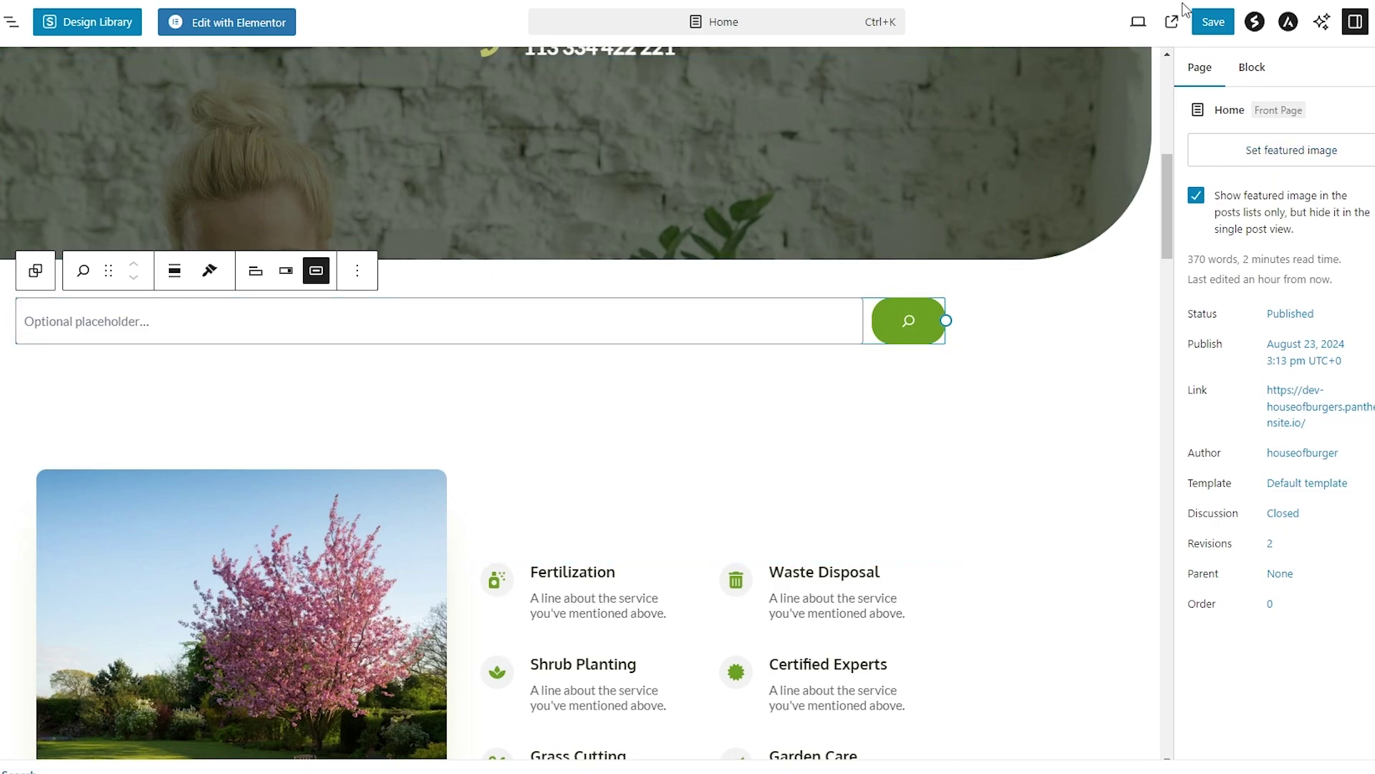
click(1200, 22)
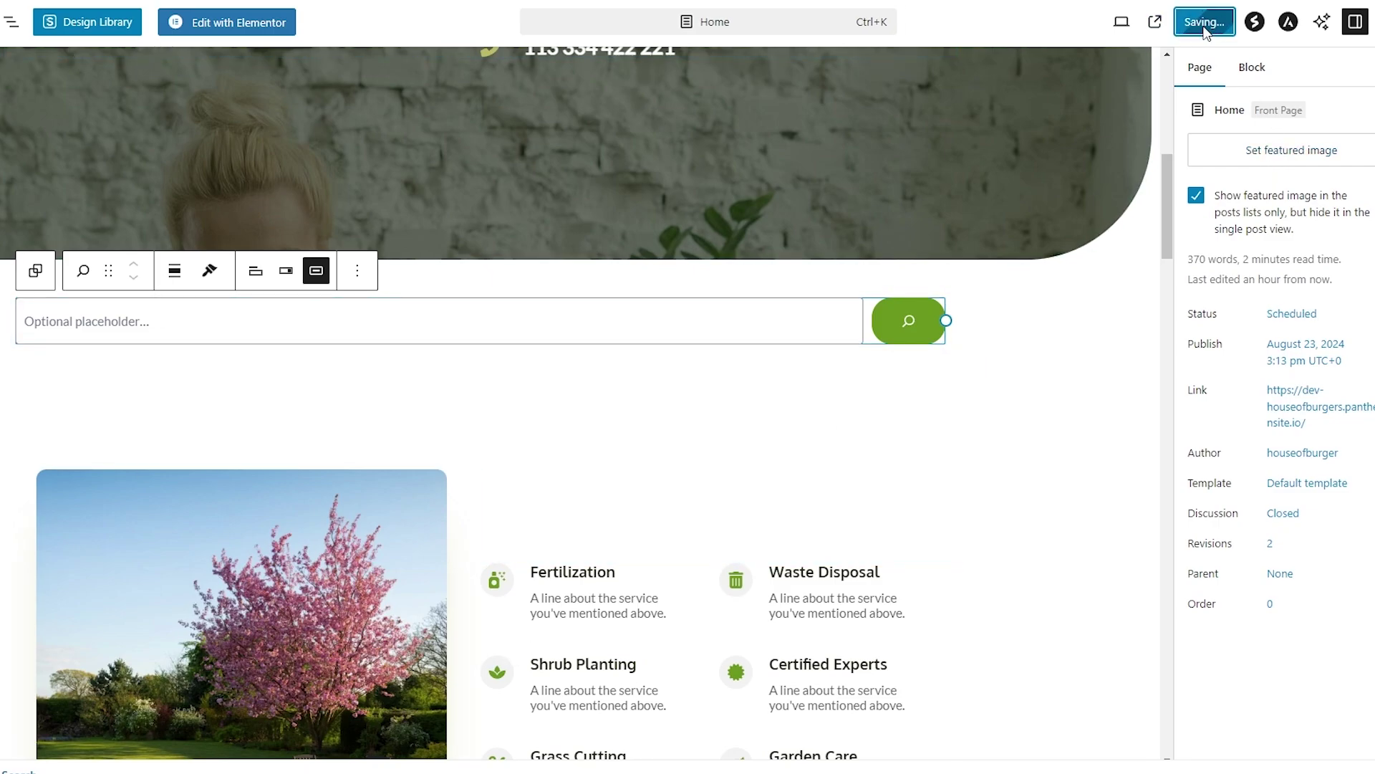
On the live Home page, search for 'new' from the Search block to reach the results page.
click(1165, 30)
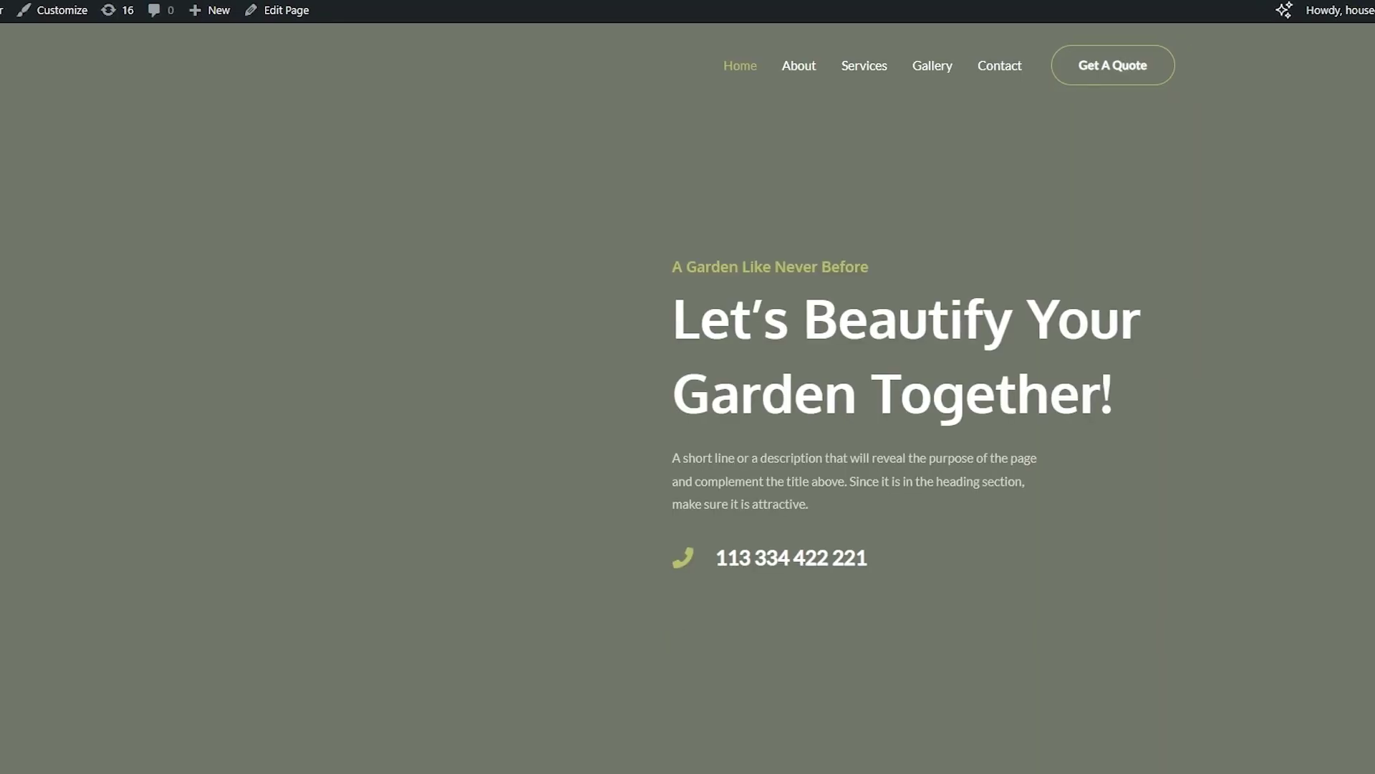
scroll(879, 592, down, 5)
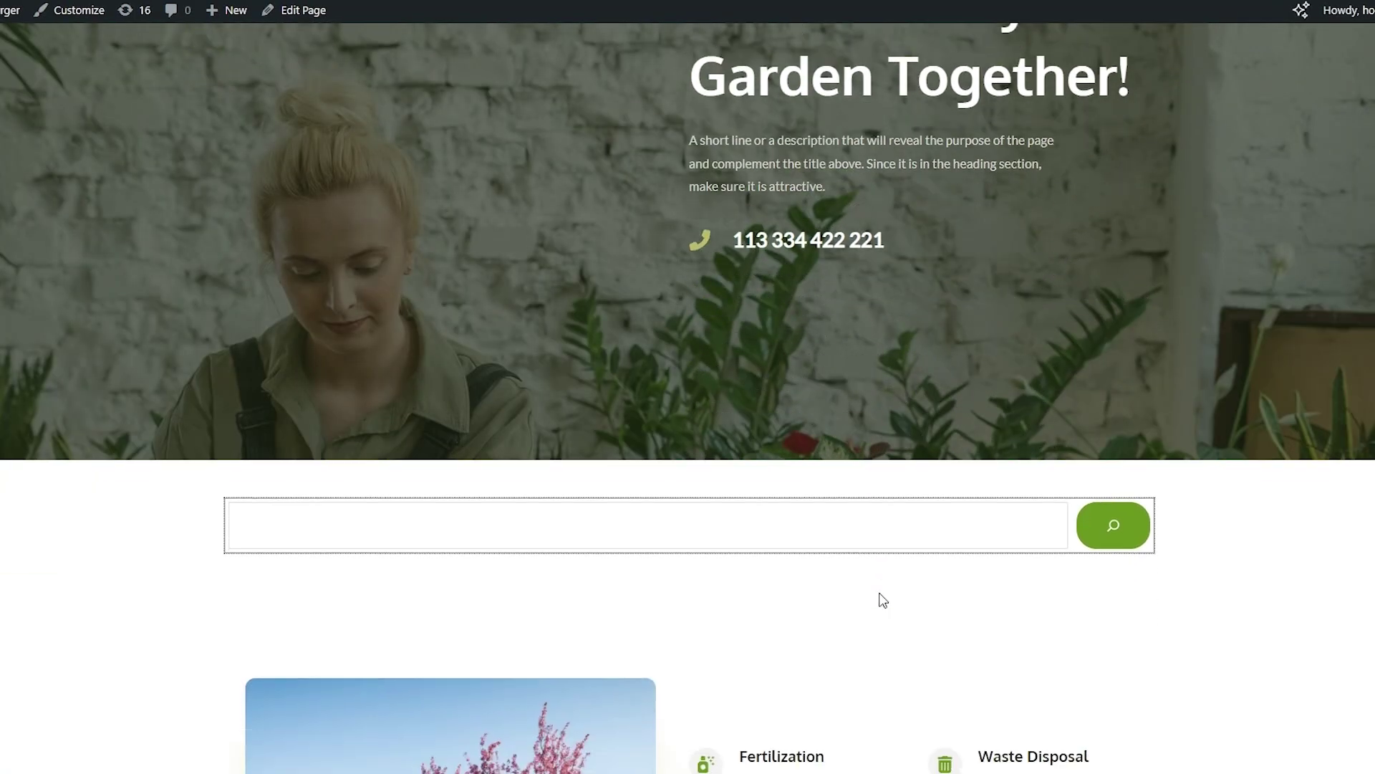
click(669, 521)
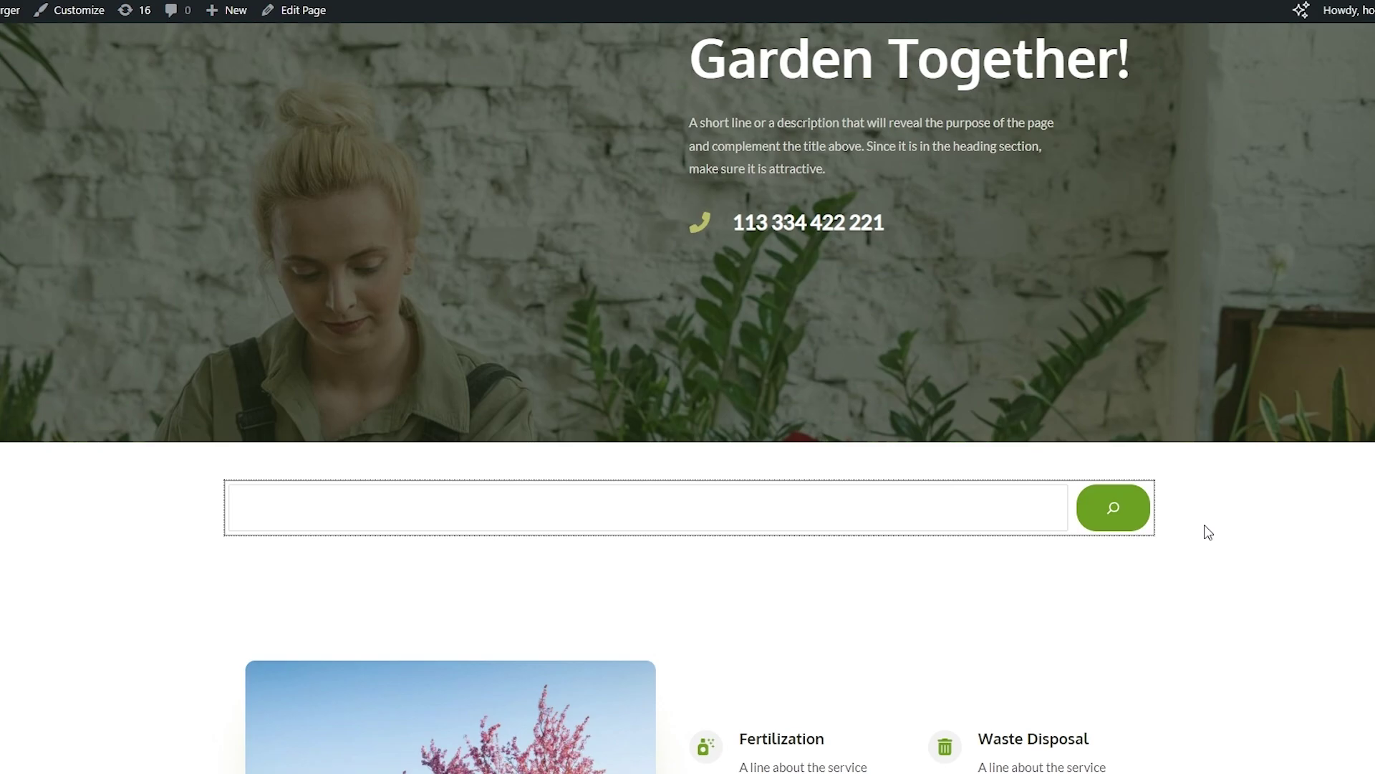
scroll(1205, 531, up, 5)
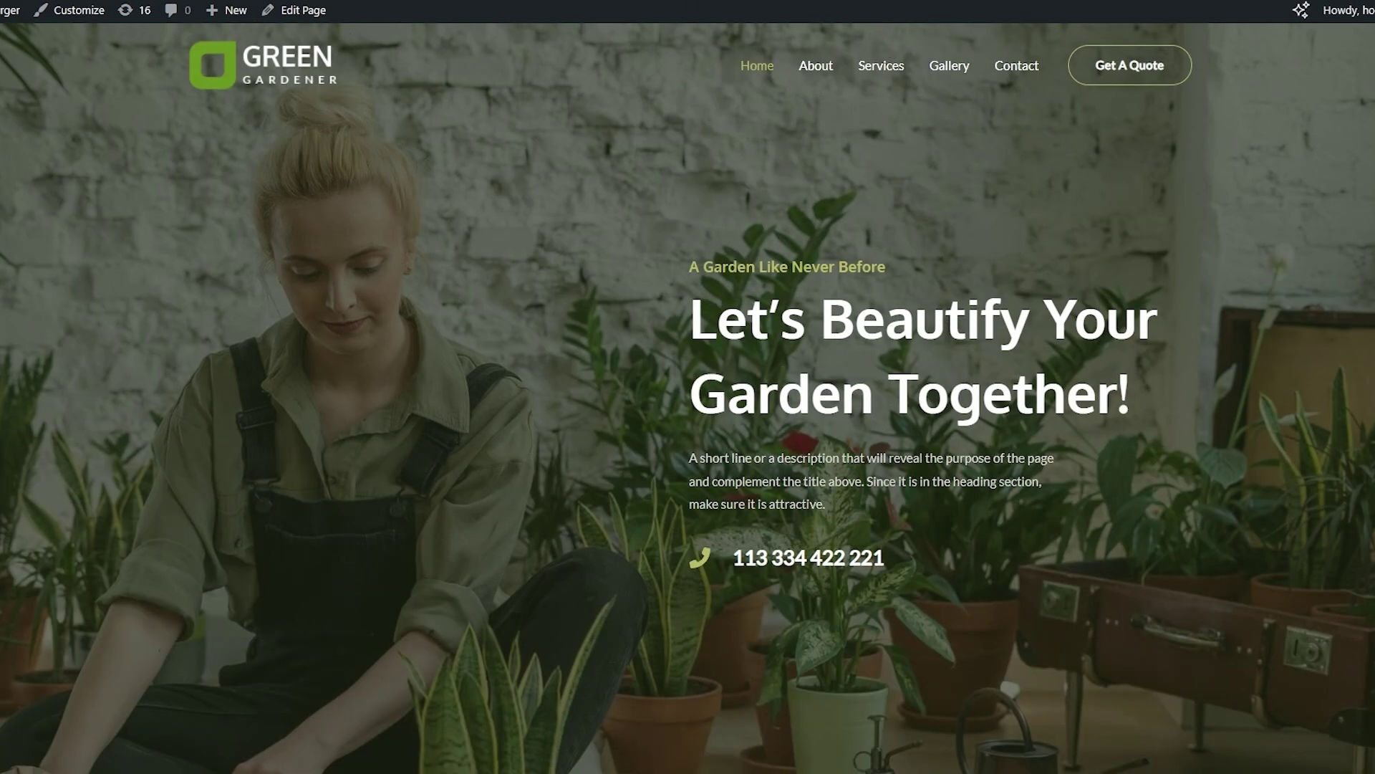
scroll(371, 30, down, 5)
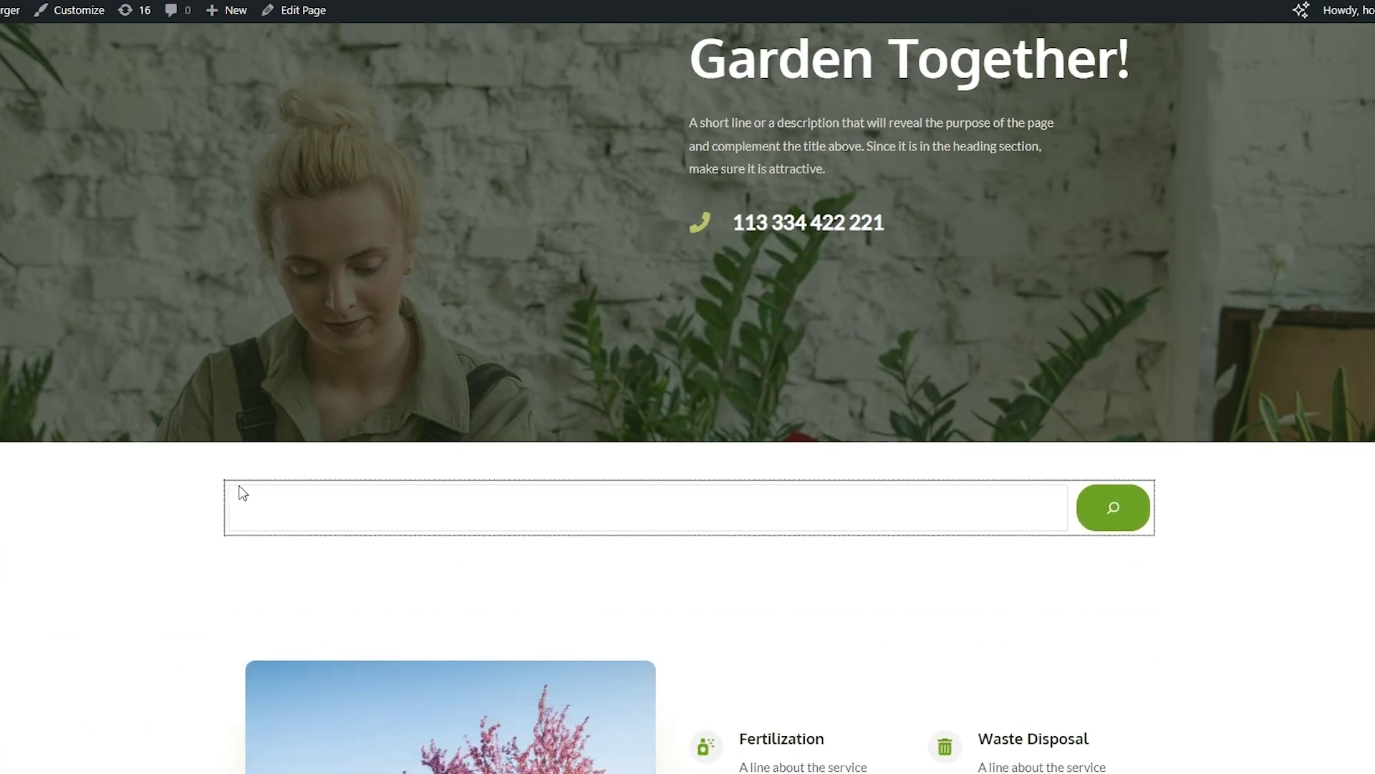
click(233, 529)
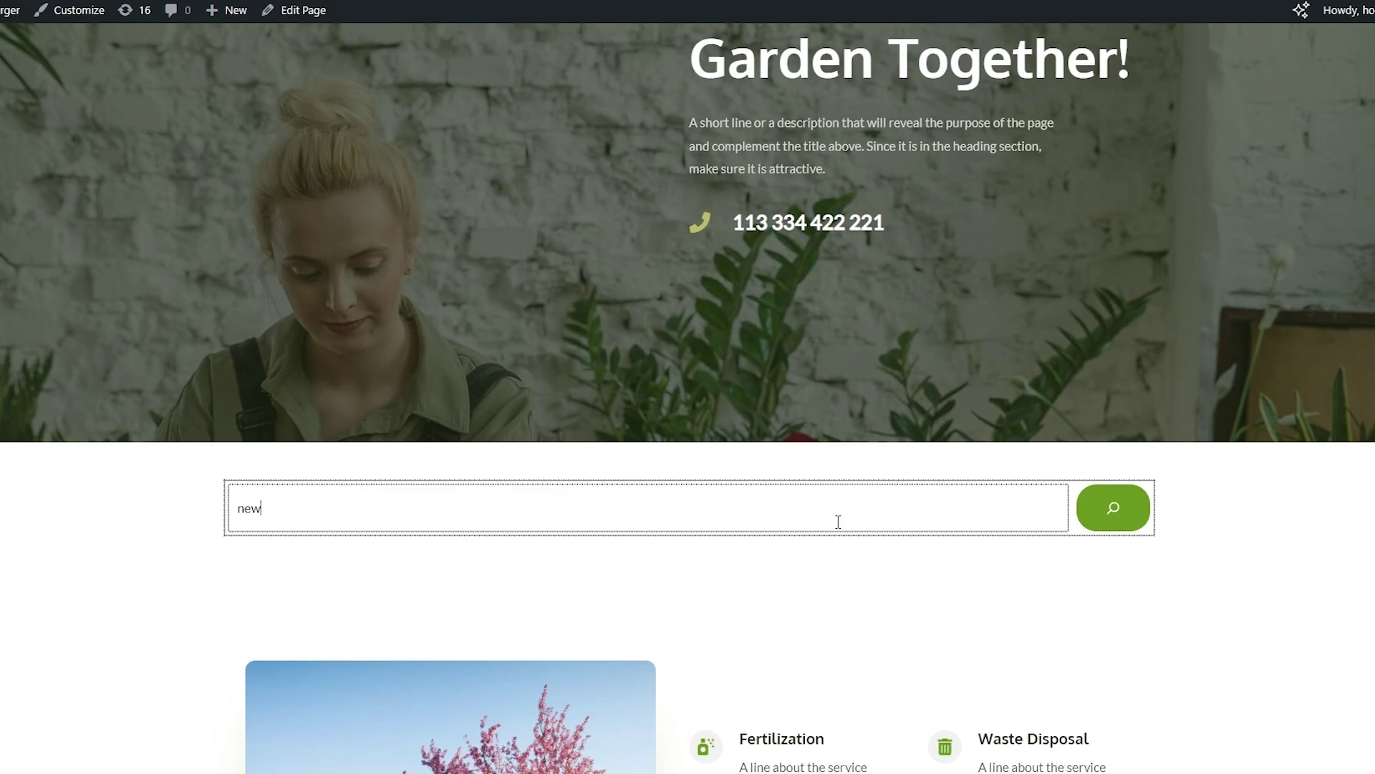
key(Return)
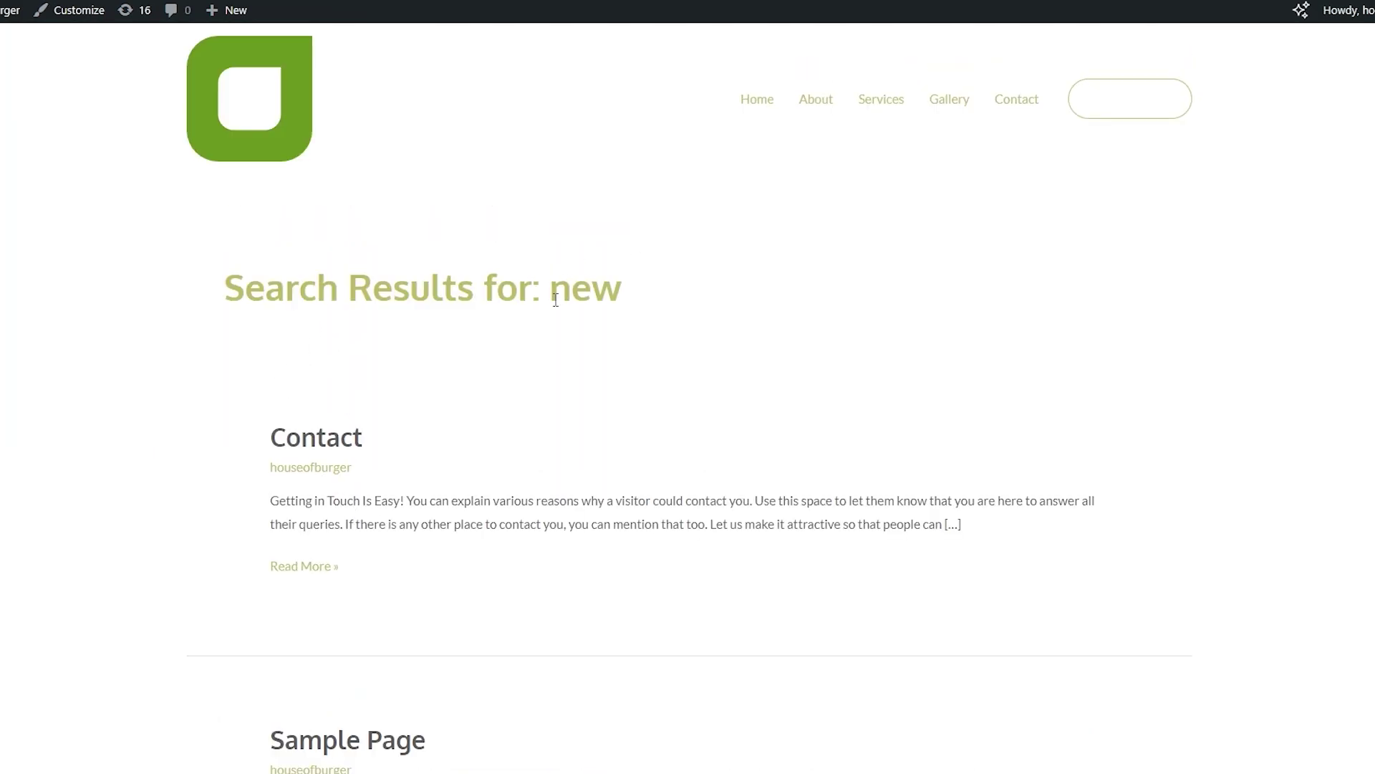
Go back to the home page and search for 'fertilization' instead of 'new'.
drag(555, 300, 626, 298)
click(646, 336)
scroll(436, 372, down, 3)
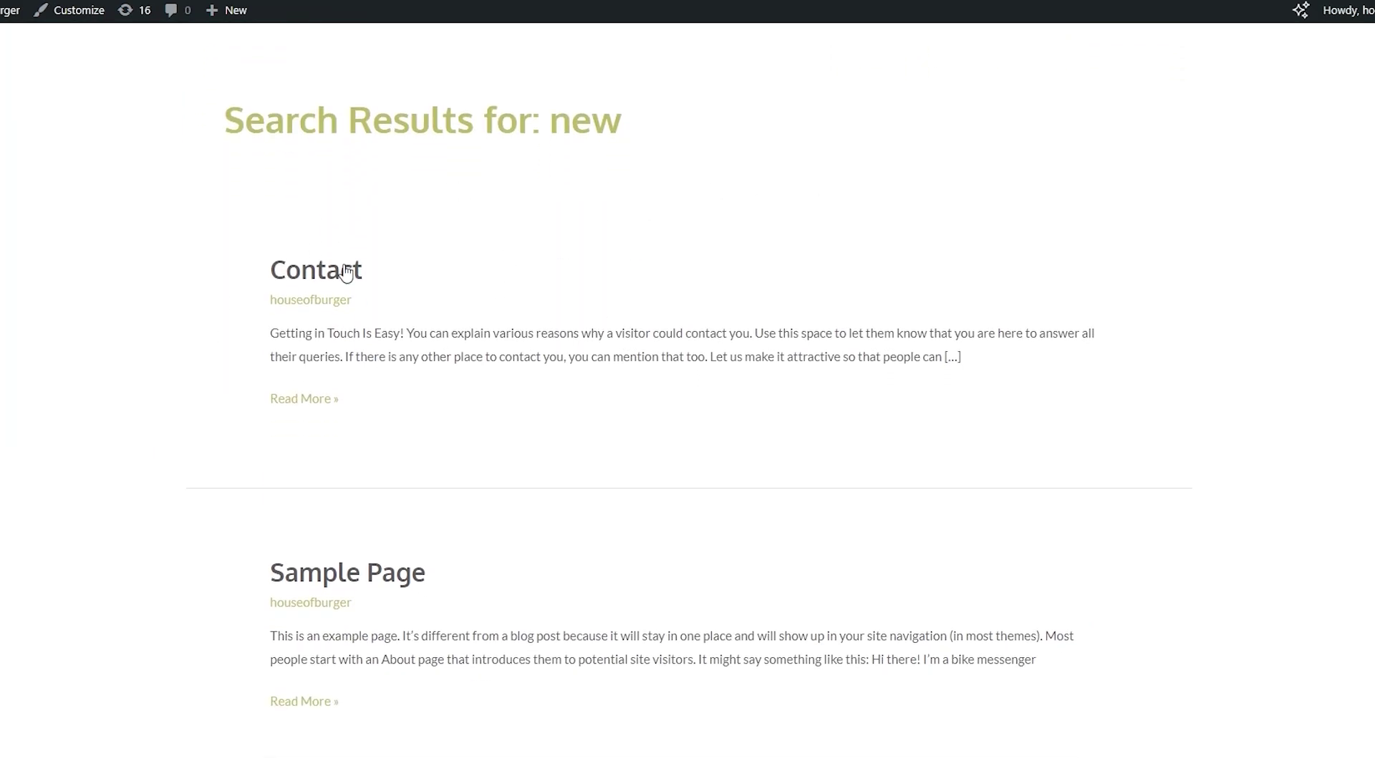
scroll(731, 363, down, 5)
scroll(764, 335, up, 4)
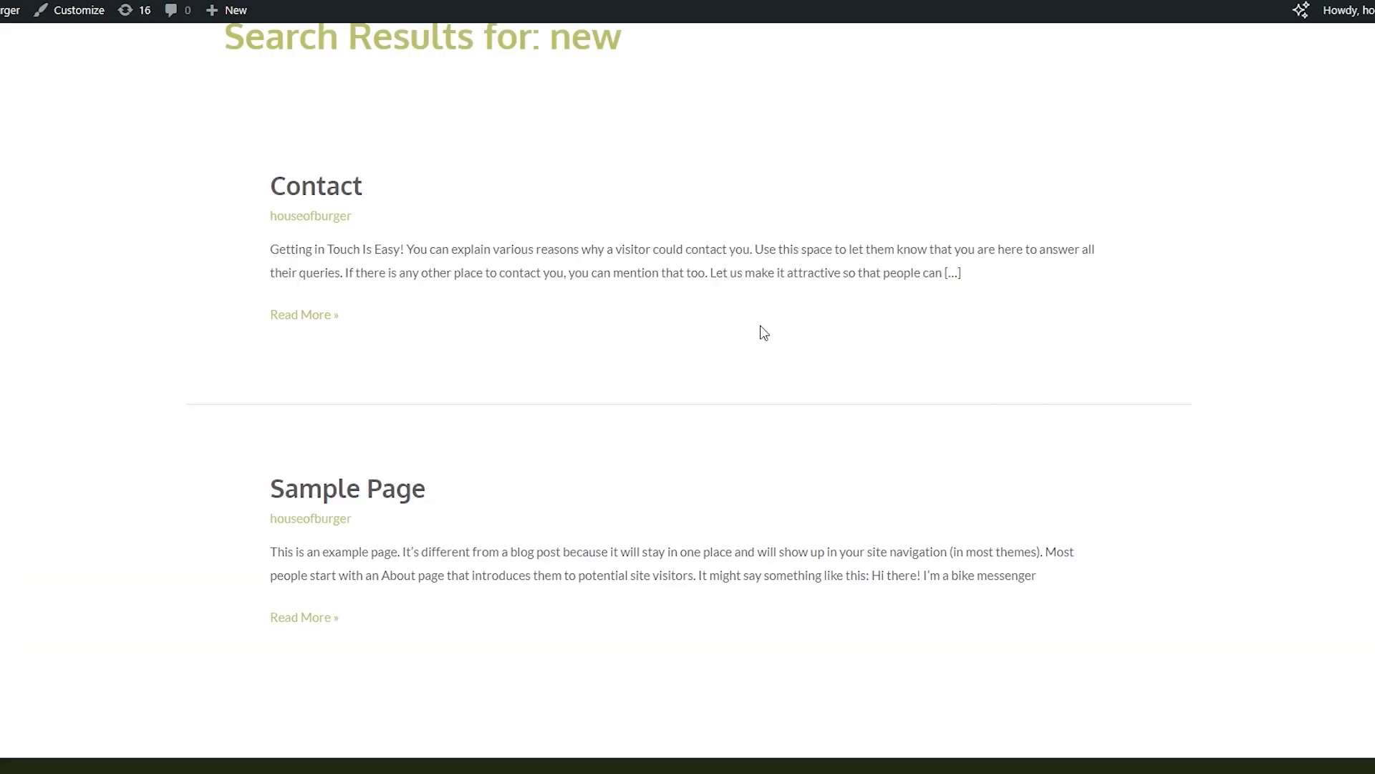
key(alt+Left)
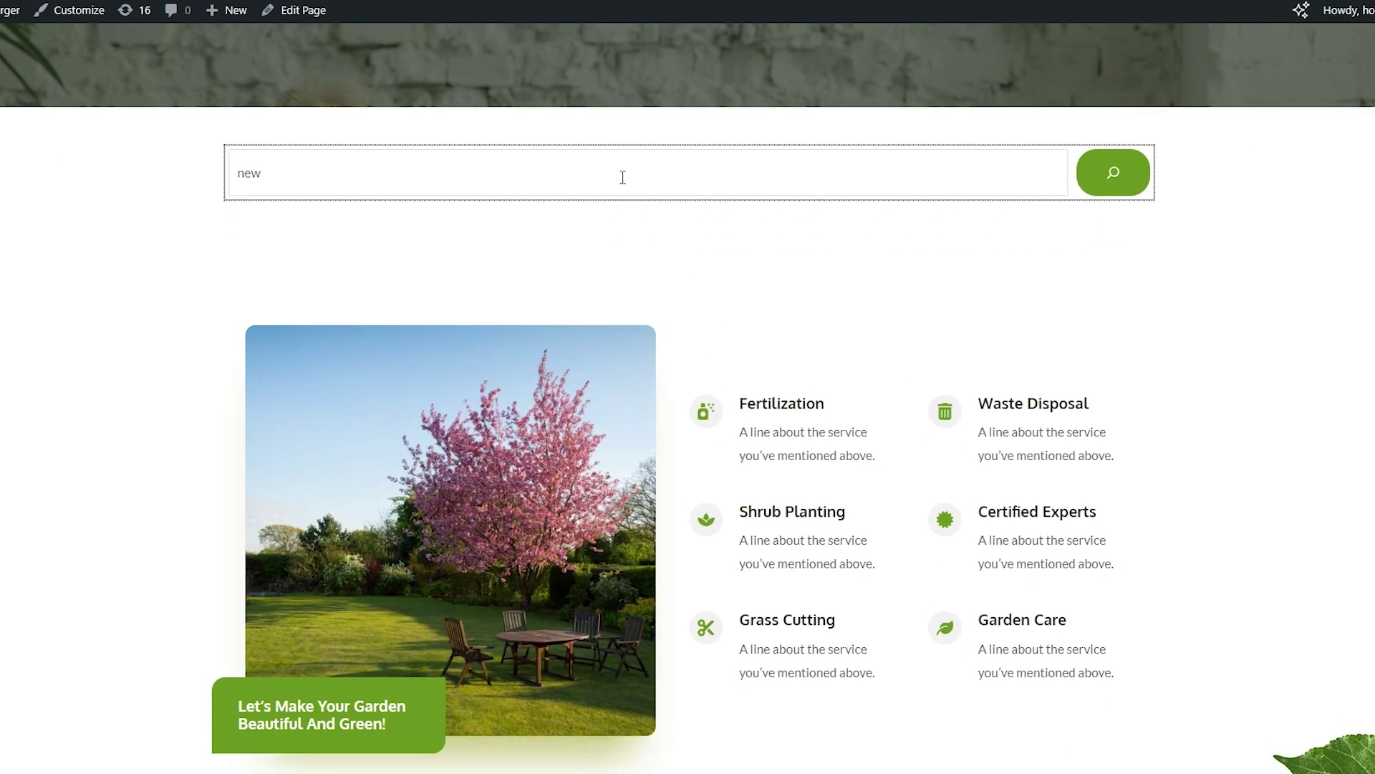
key(ctrl+a)
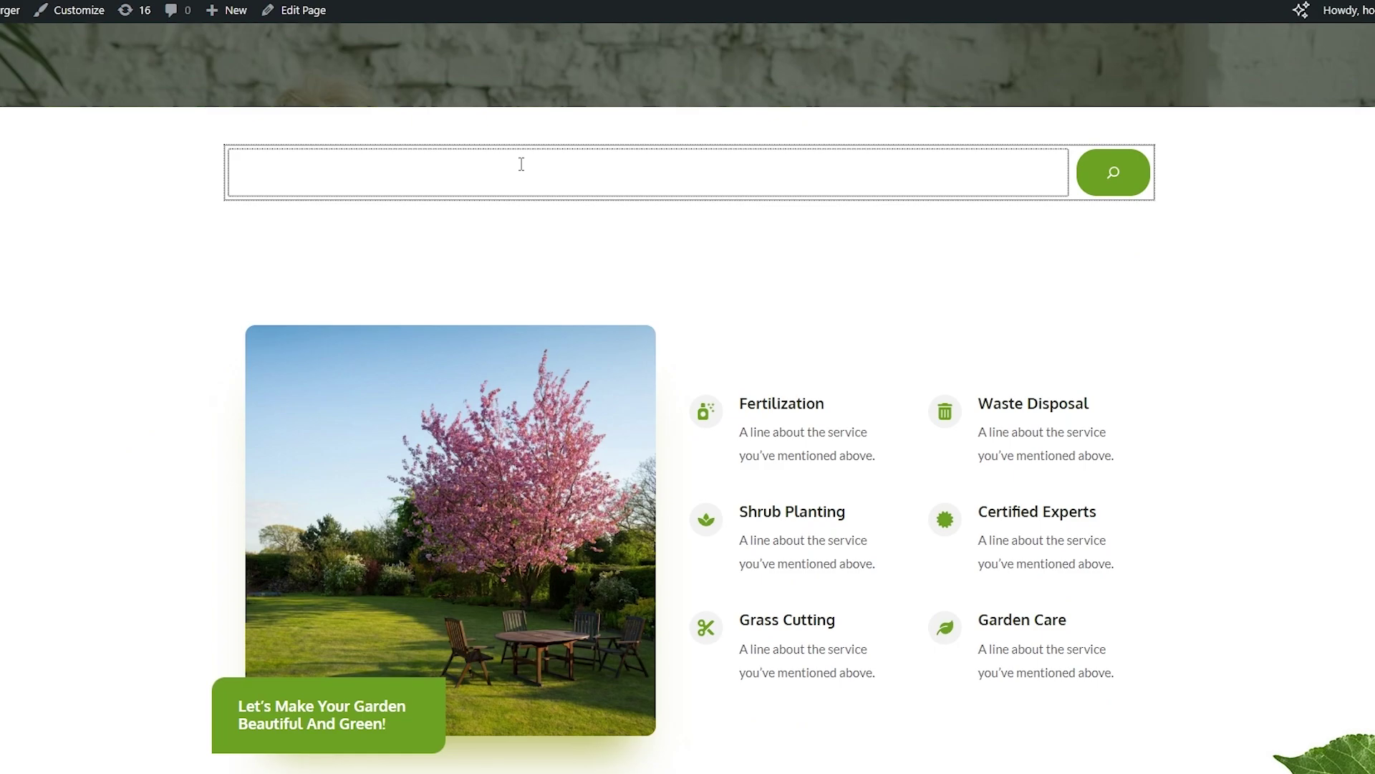
text(fertilization)
key(Return)
Return to the home page and clear the 'fertilization' query from the search field.
drag(432, 169, 1084, 187)
click(620, 258)
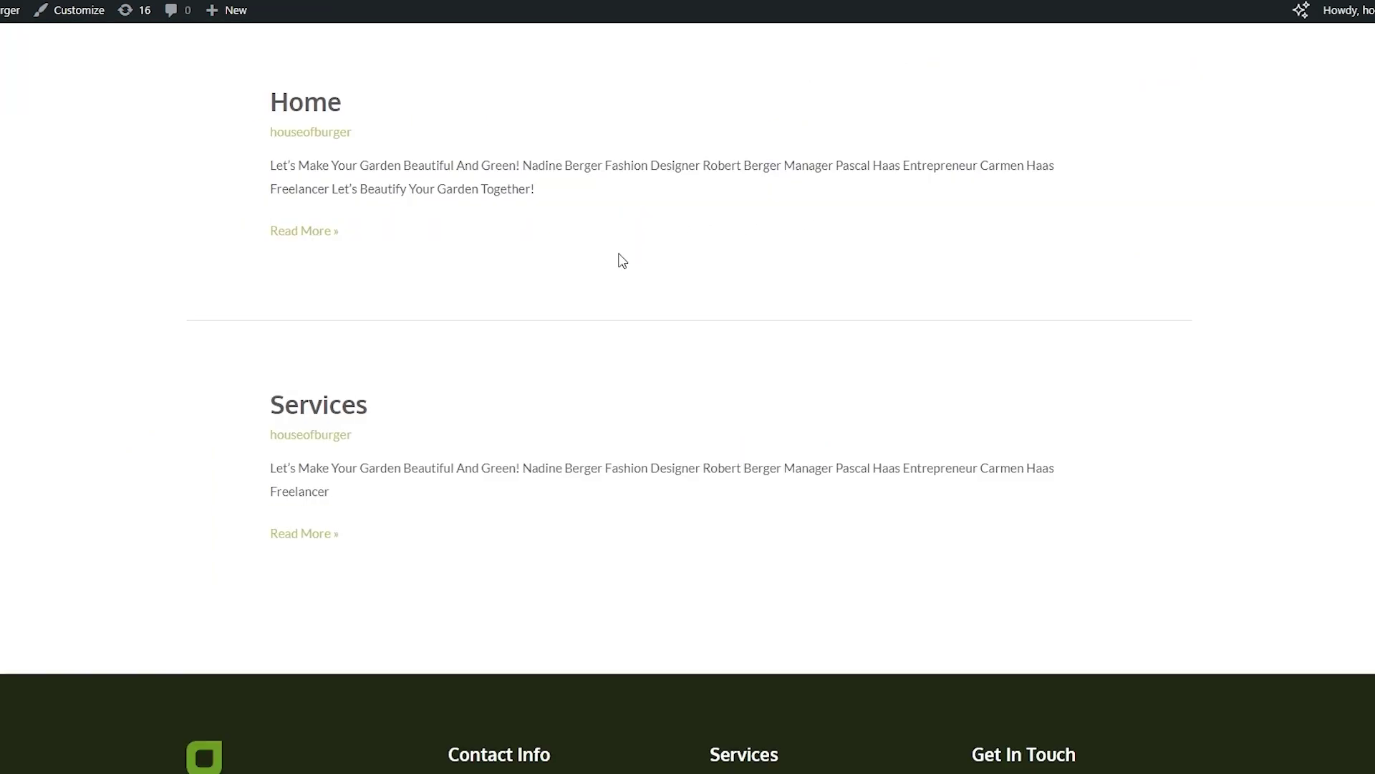
scroll(602, 279, up, 5)
drag(582, 287, 818, 298)
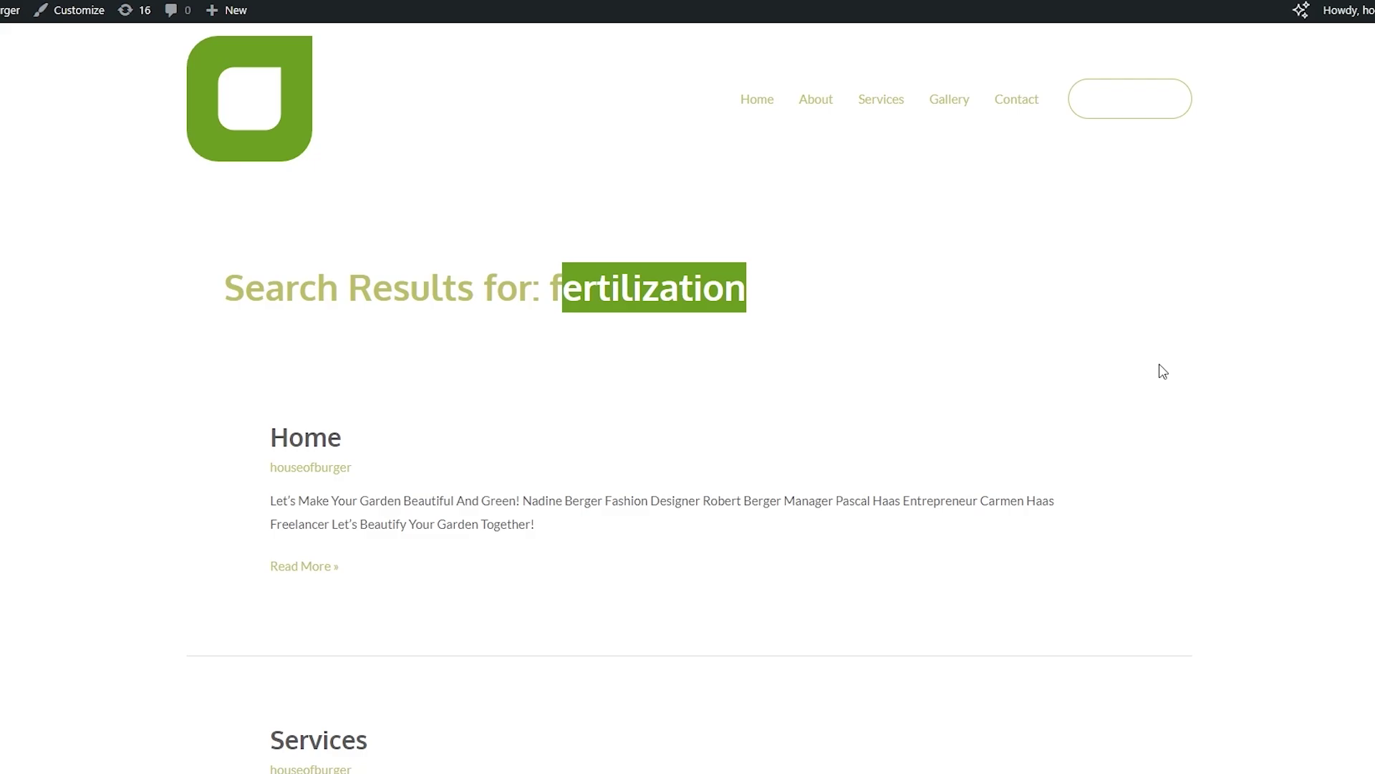
click(884, 439)
key(alt+Left)
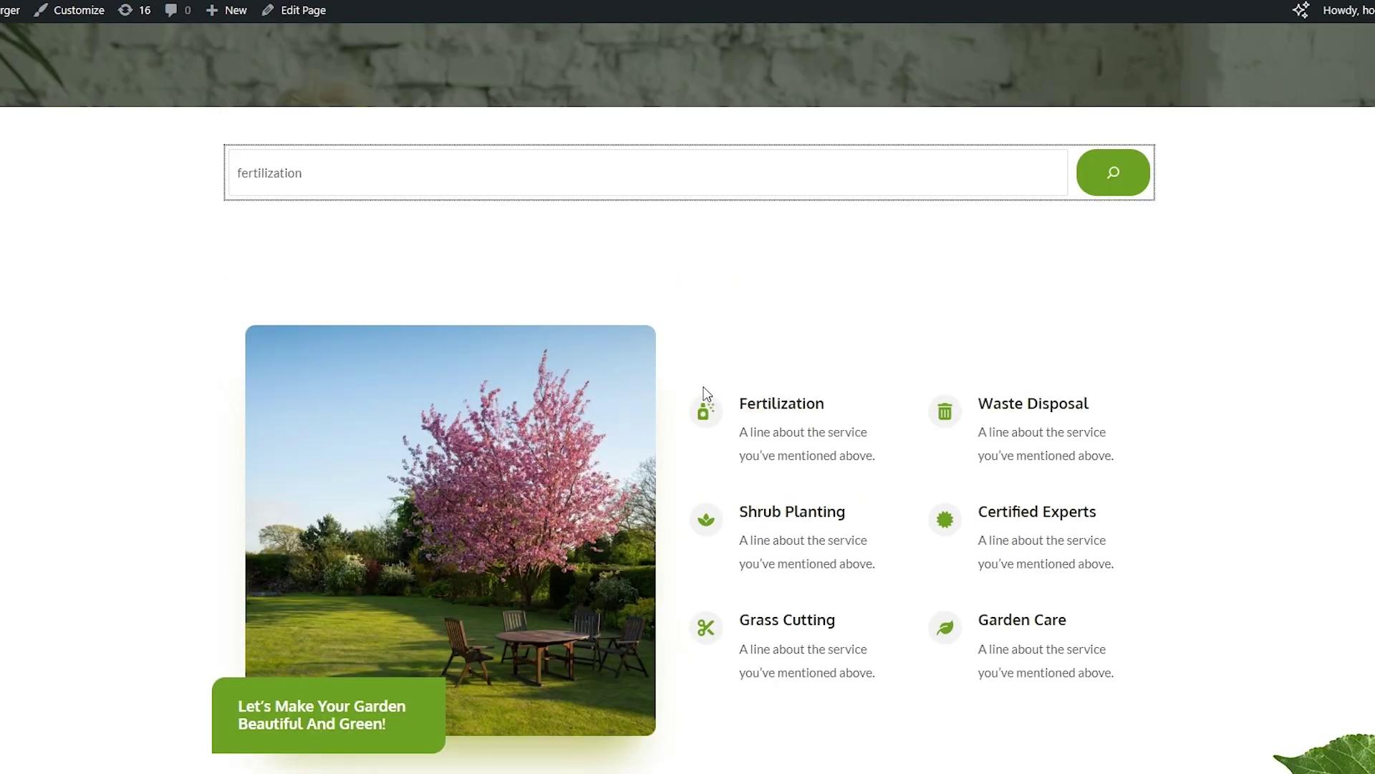
scroll(301, 506, up, 5)
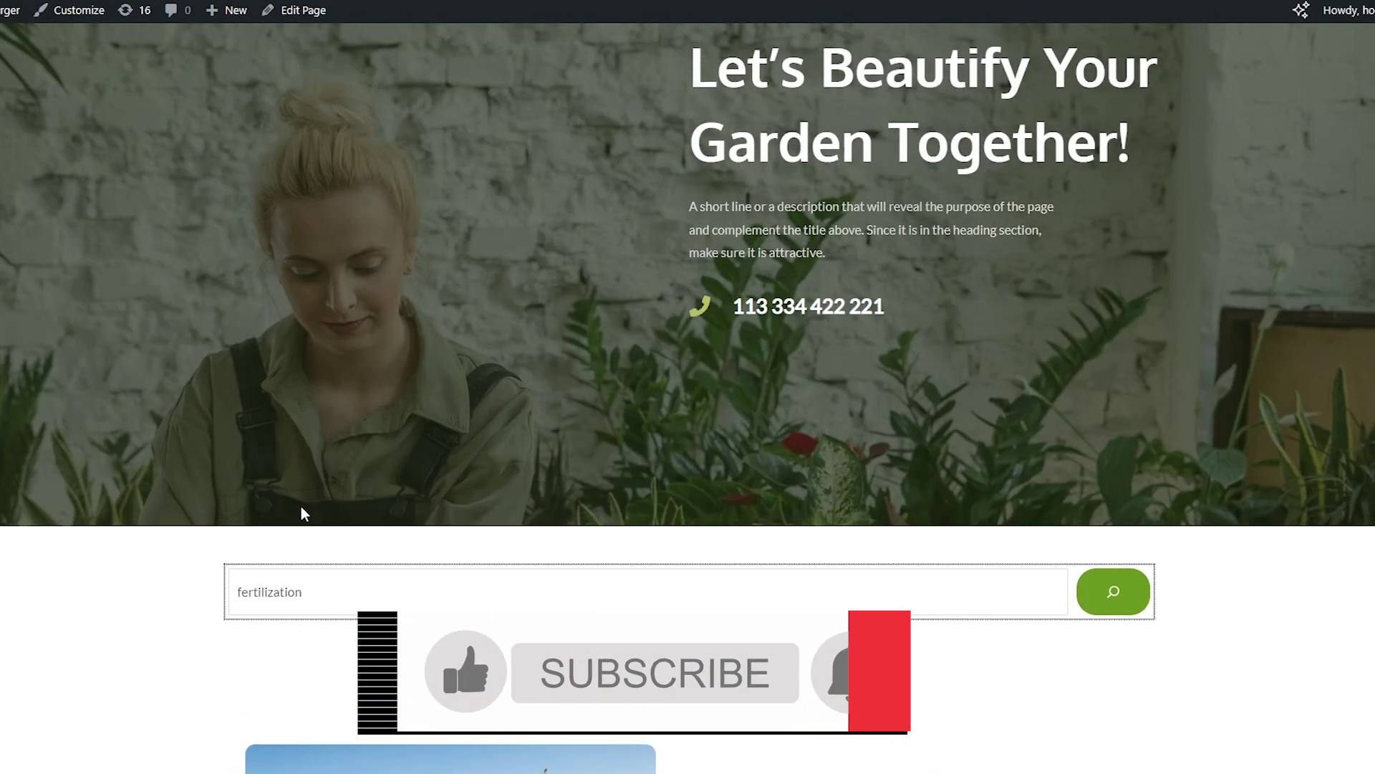
scroll(654, 537, down, 2)
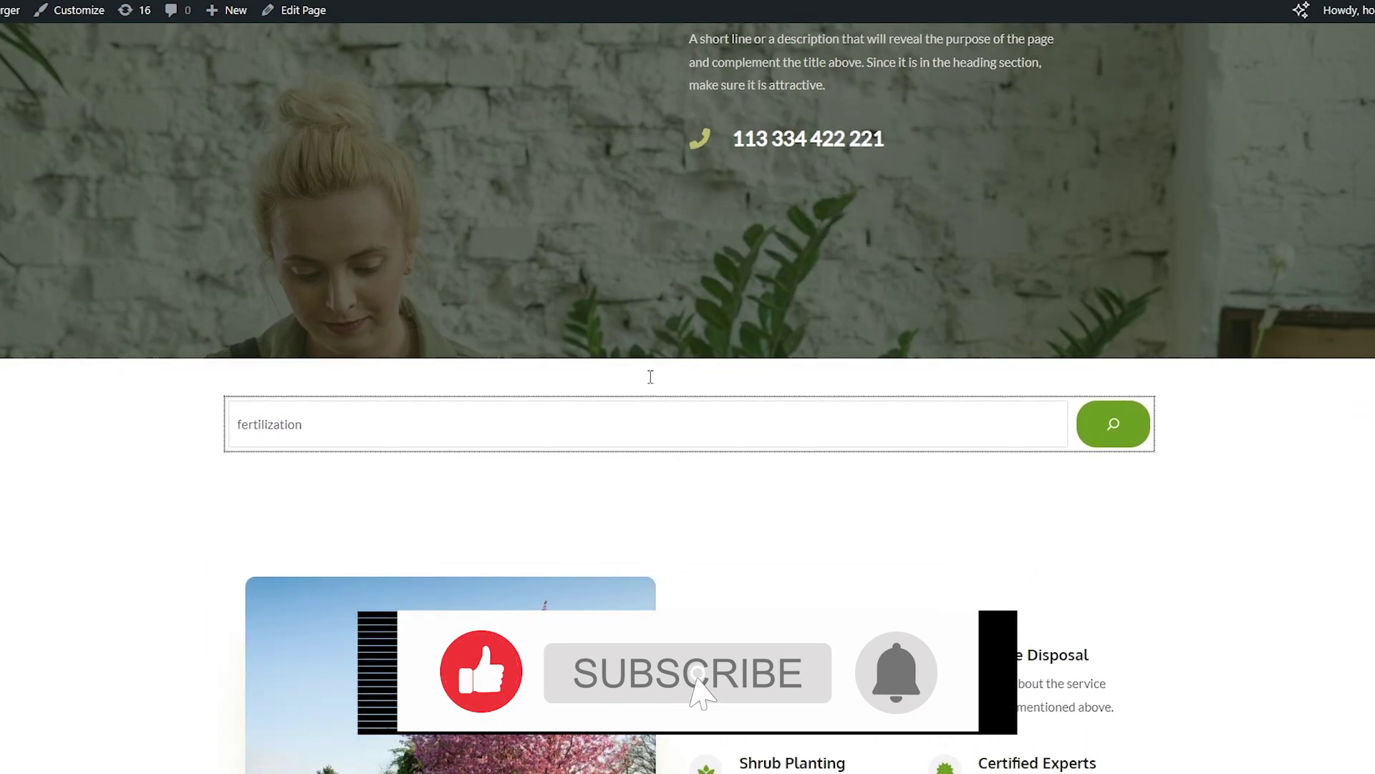
double_click(550, 432)
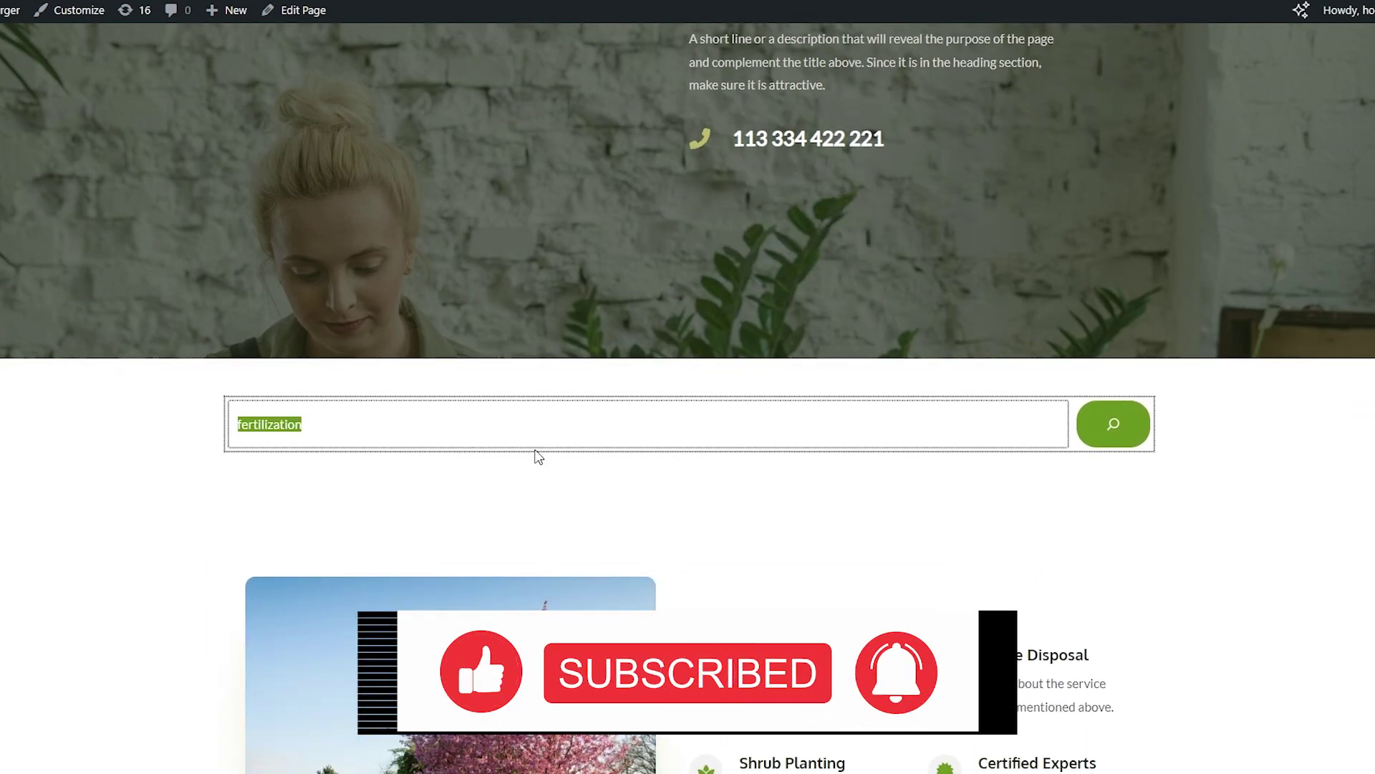
key(BackSpace)
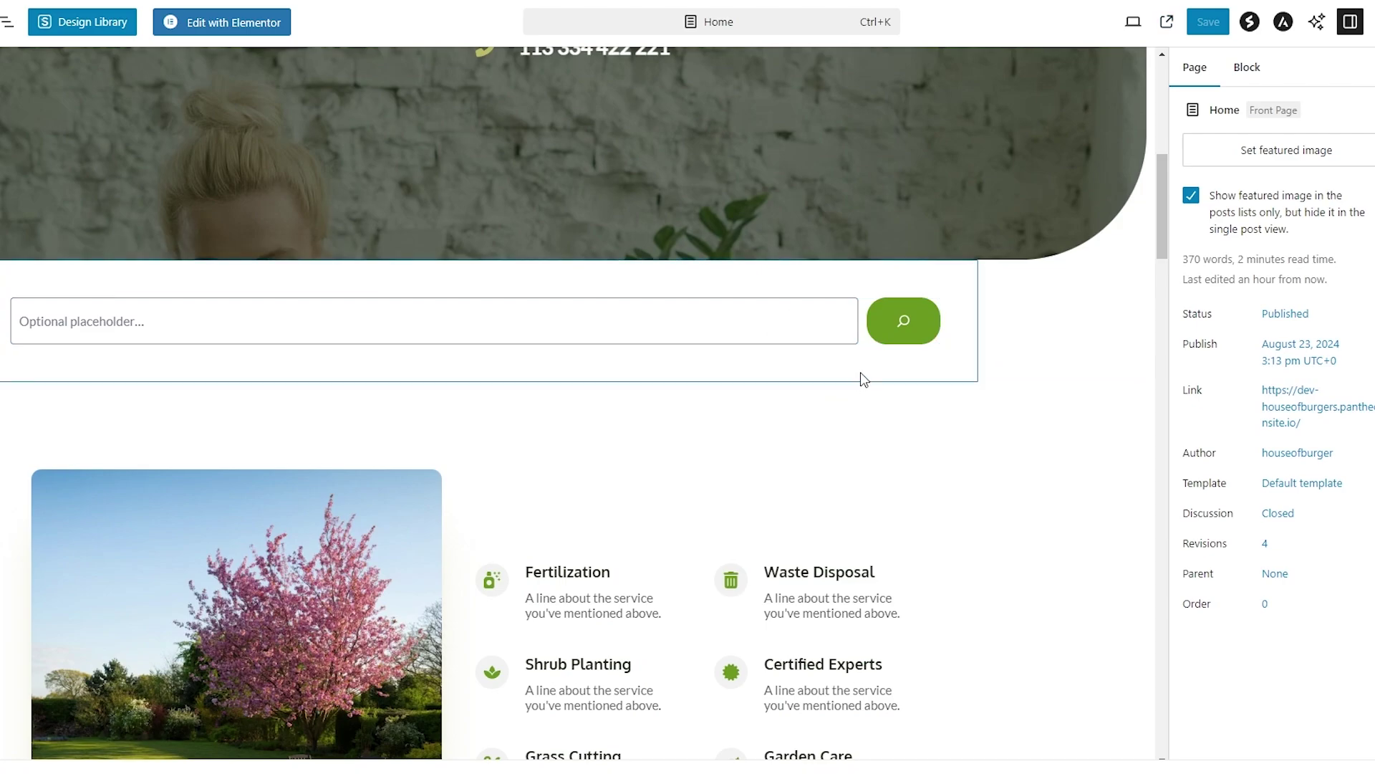
Select the Group holding the Search block and set its alignment to wide width.
click(863, 378)
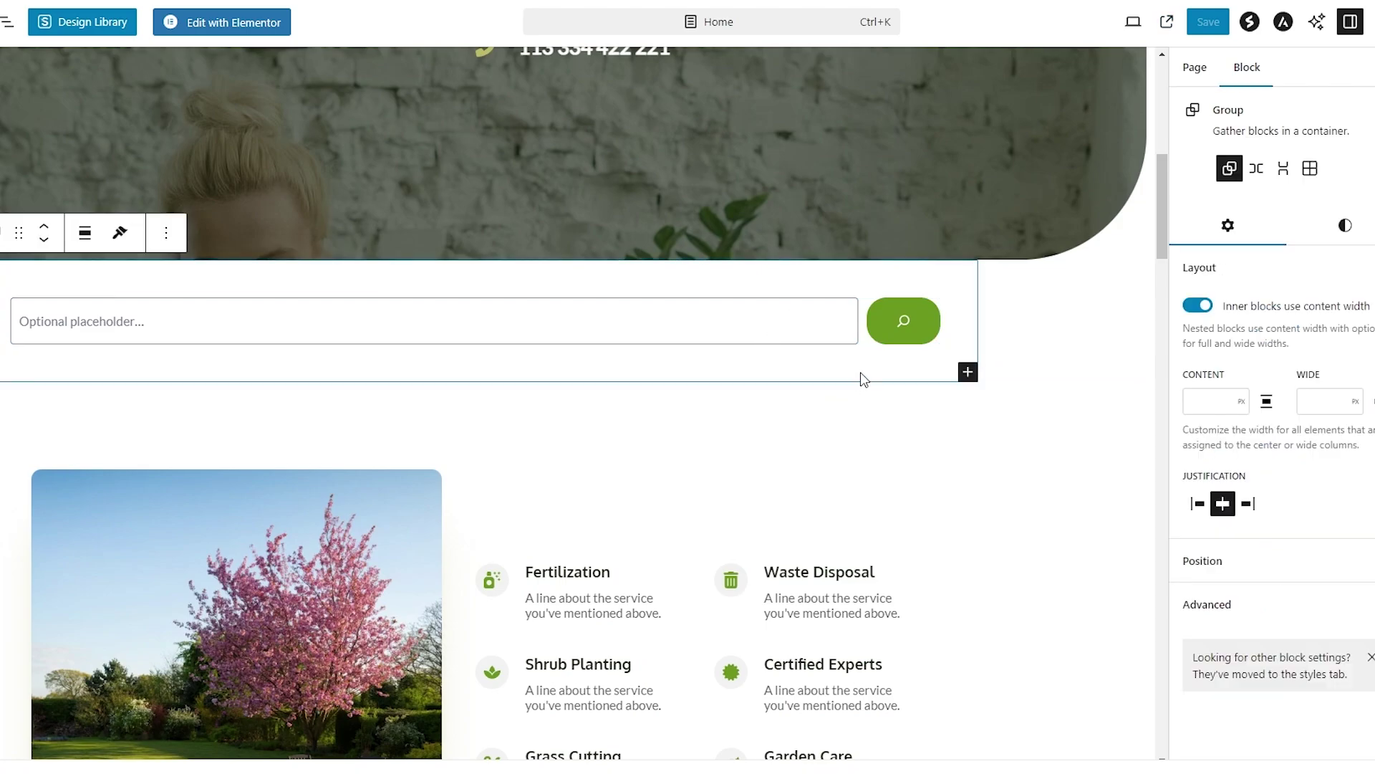
click(86, 235)
click(100, 315)
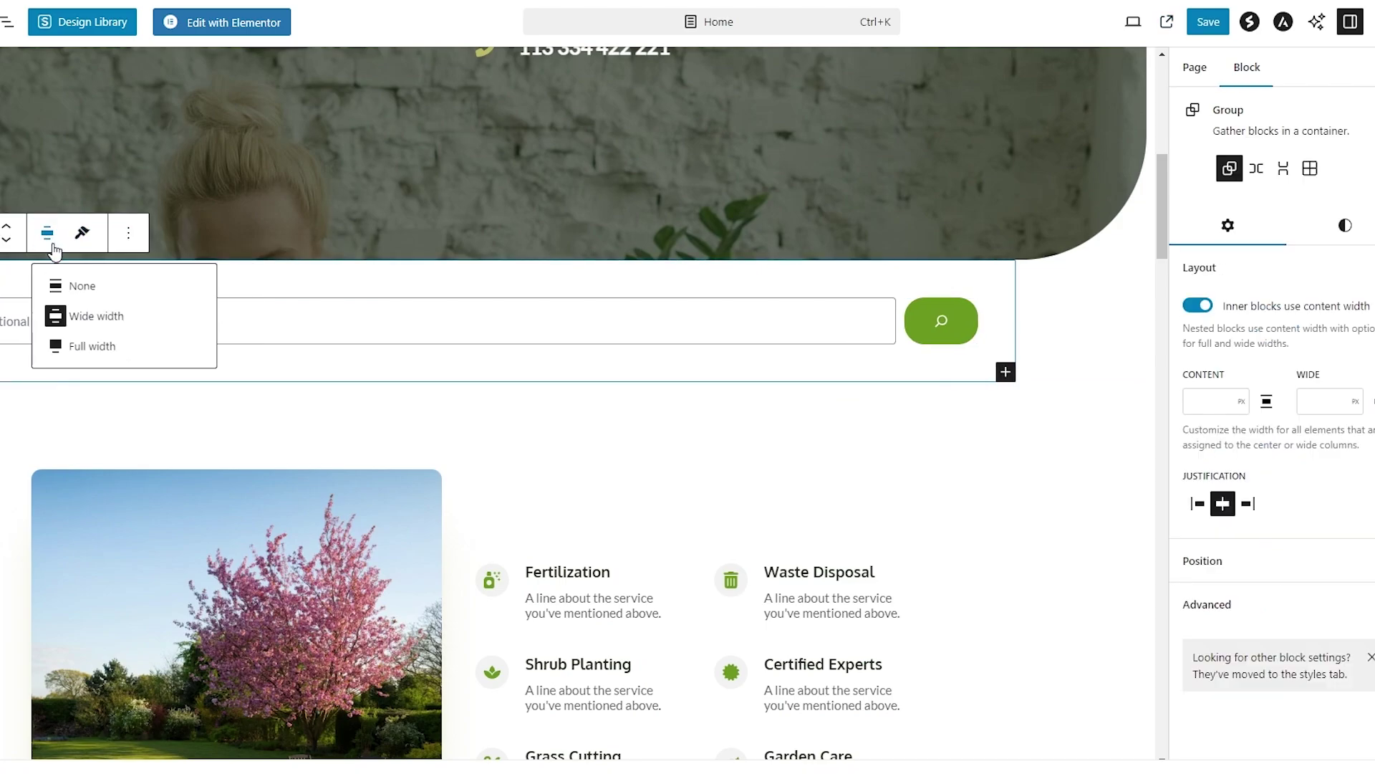
click(89, 365)
click(87, 236)
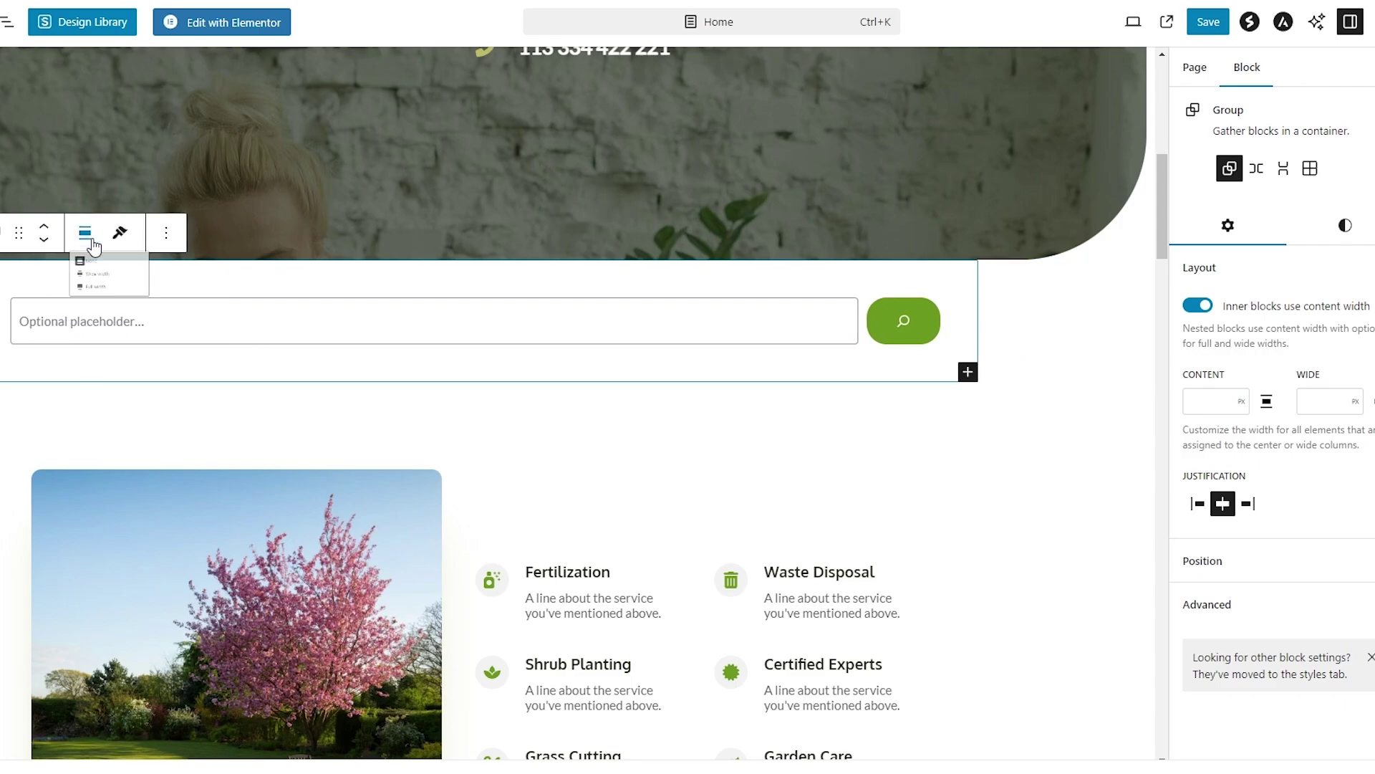
click(107, 316)
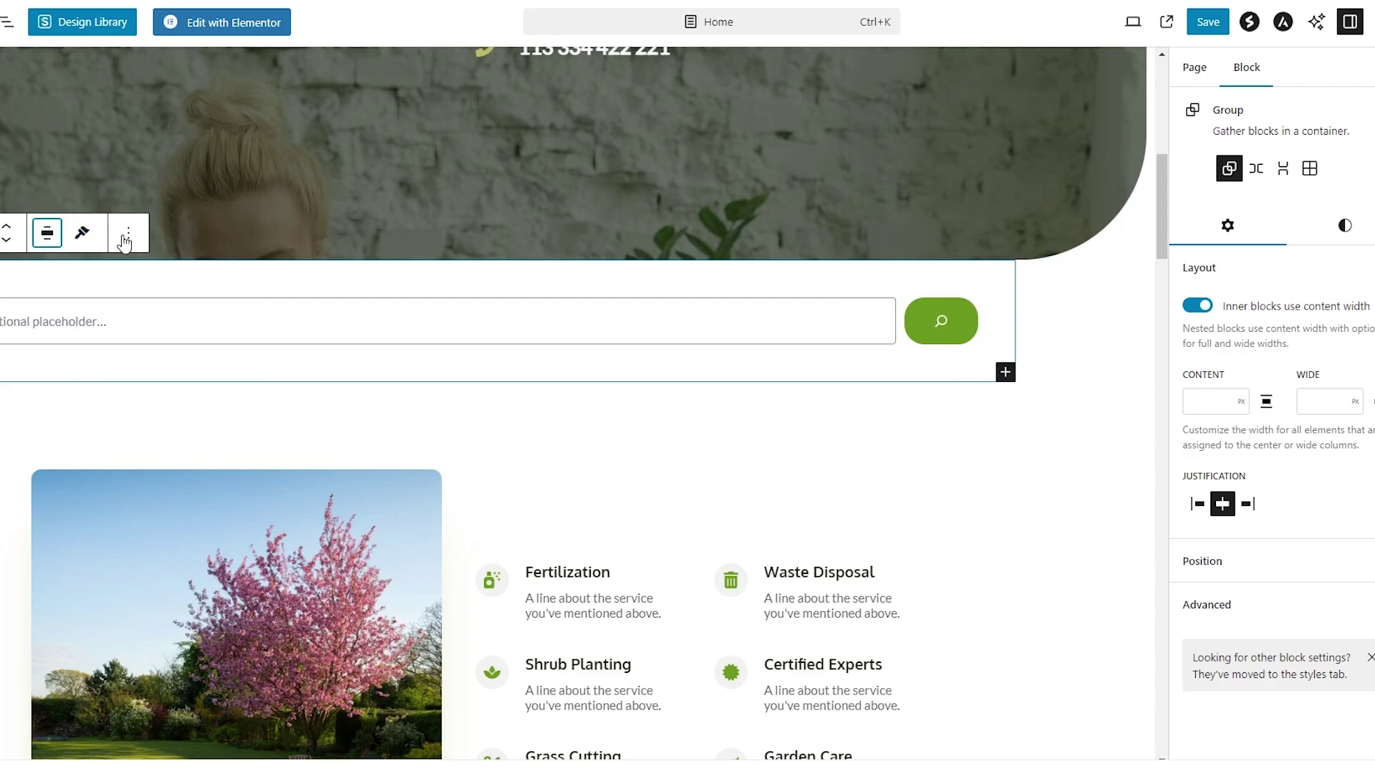
click(128, 237)
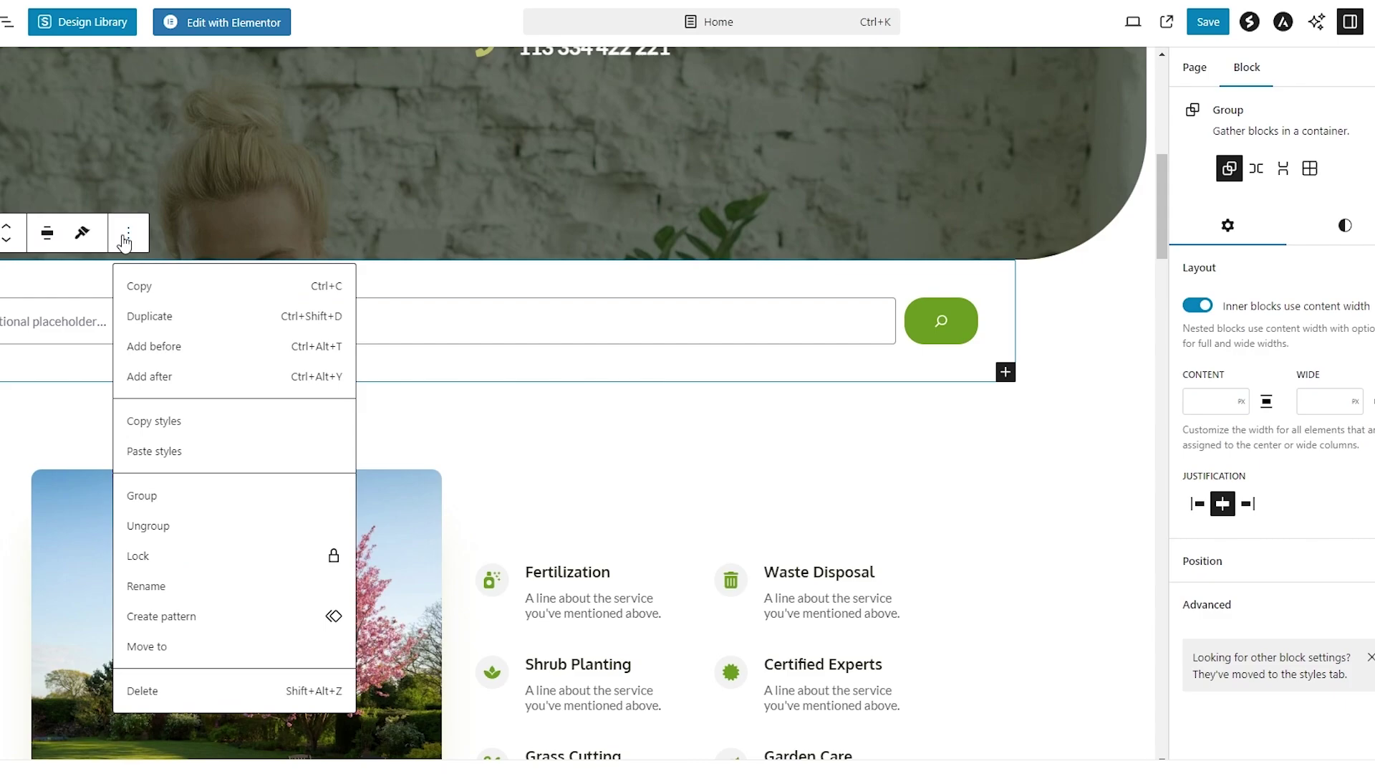
click(133, 656)
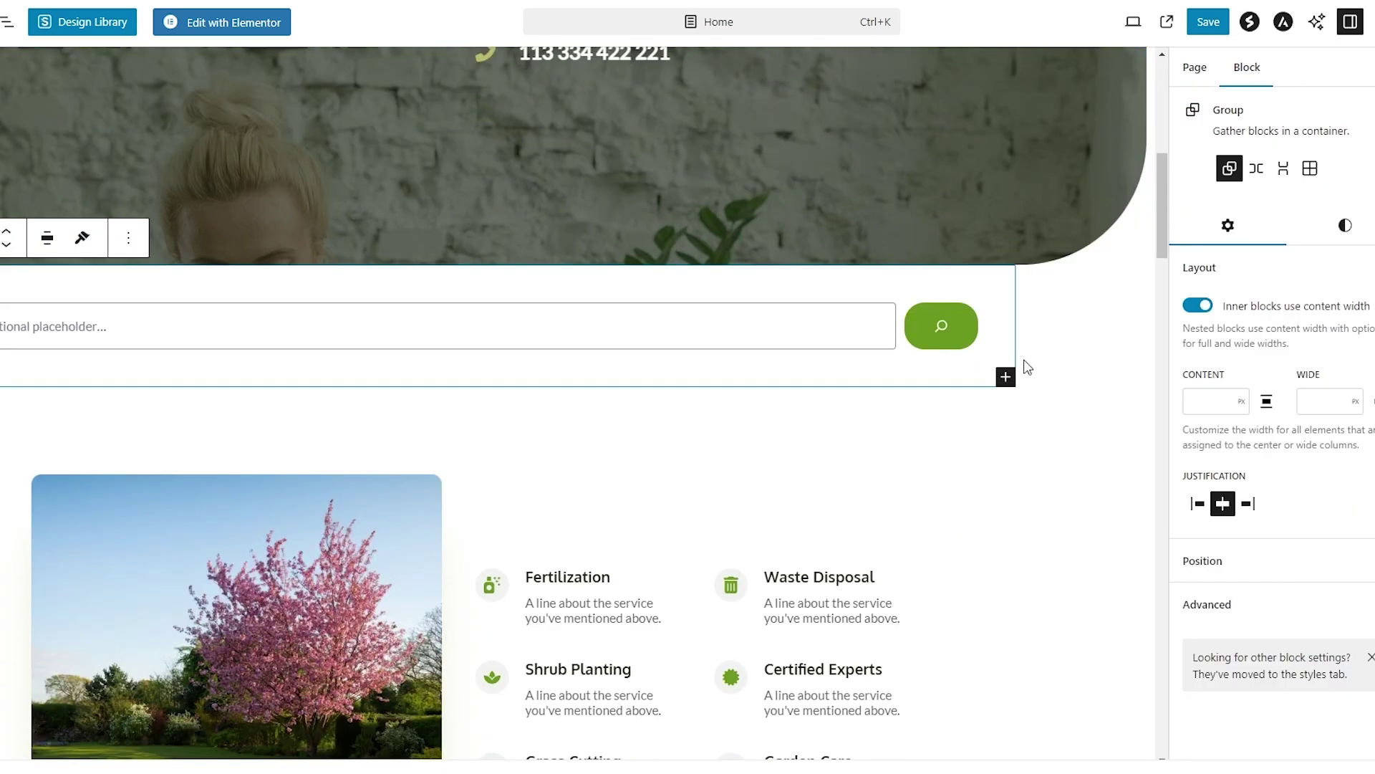
click(1005, 378)
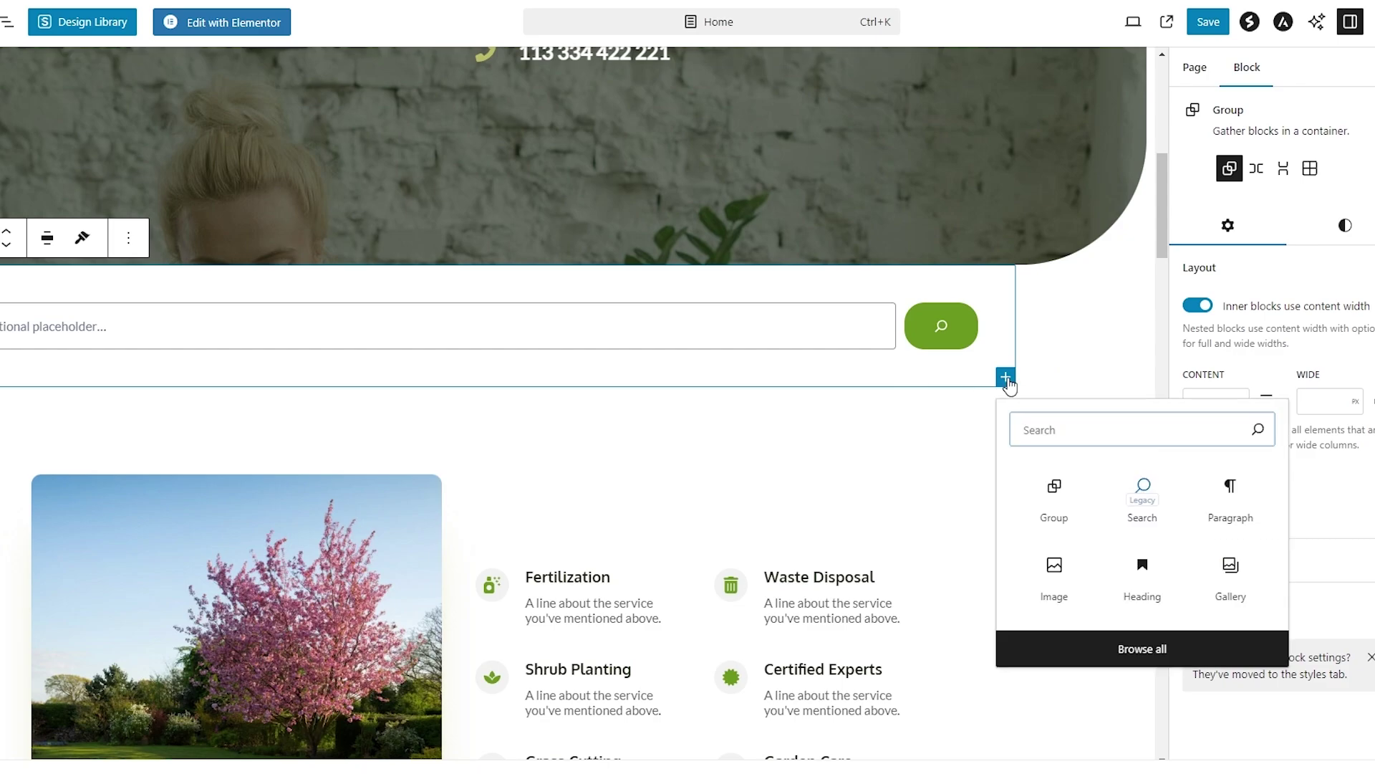
click(1007, 378)
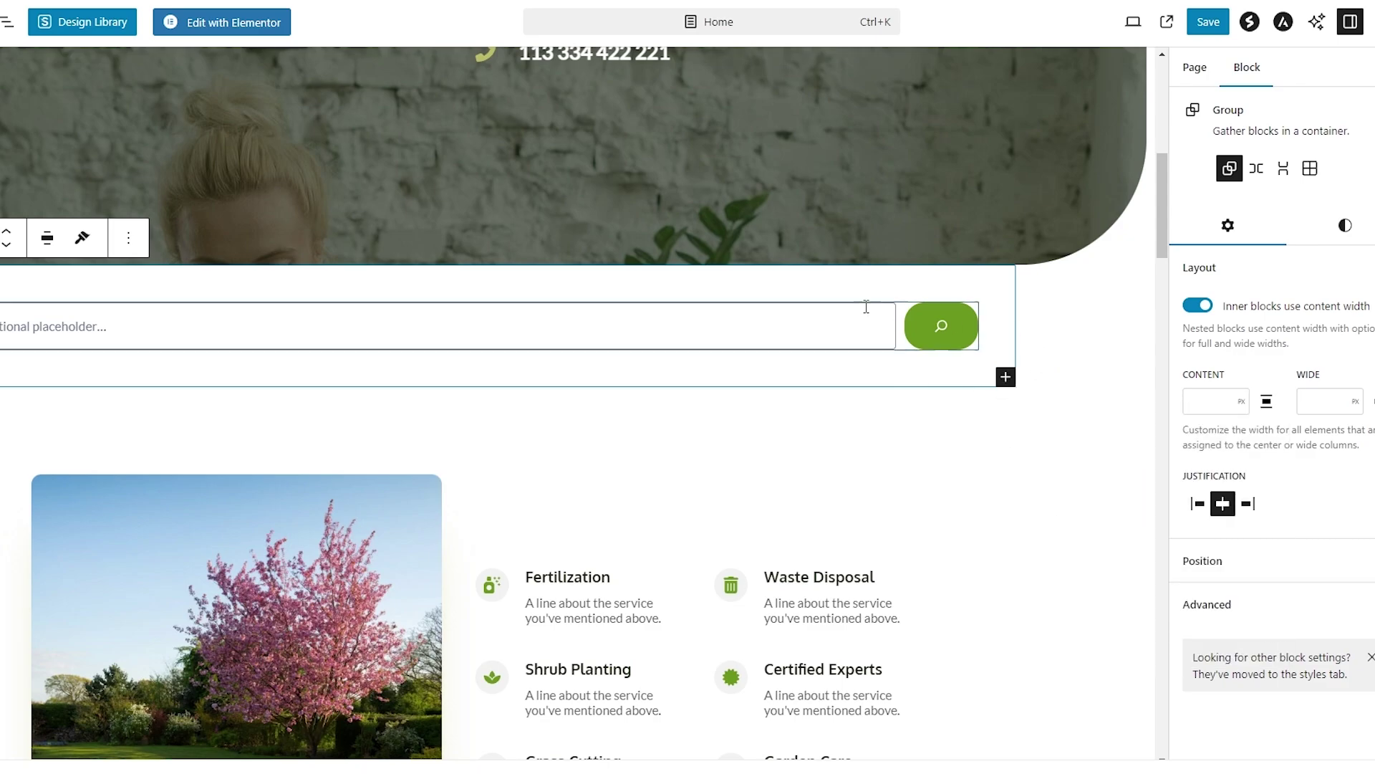
Turn off 'Inner blocks use content width' and set the Group's position to Sticky.
click(1198, 306)
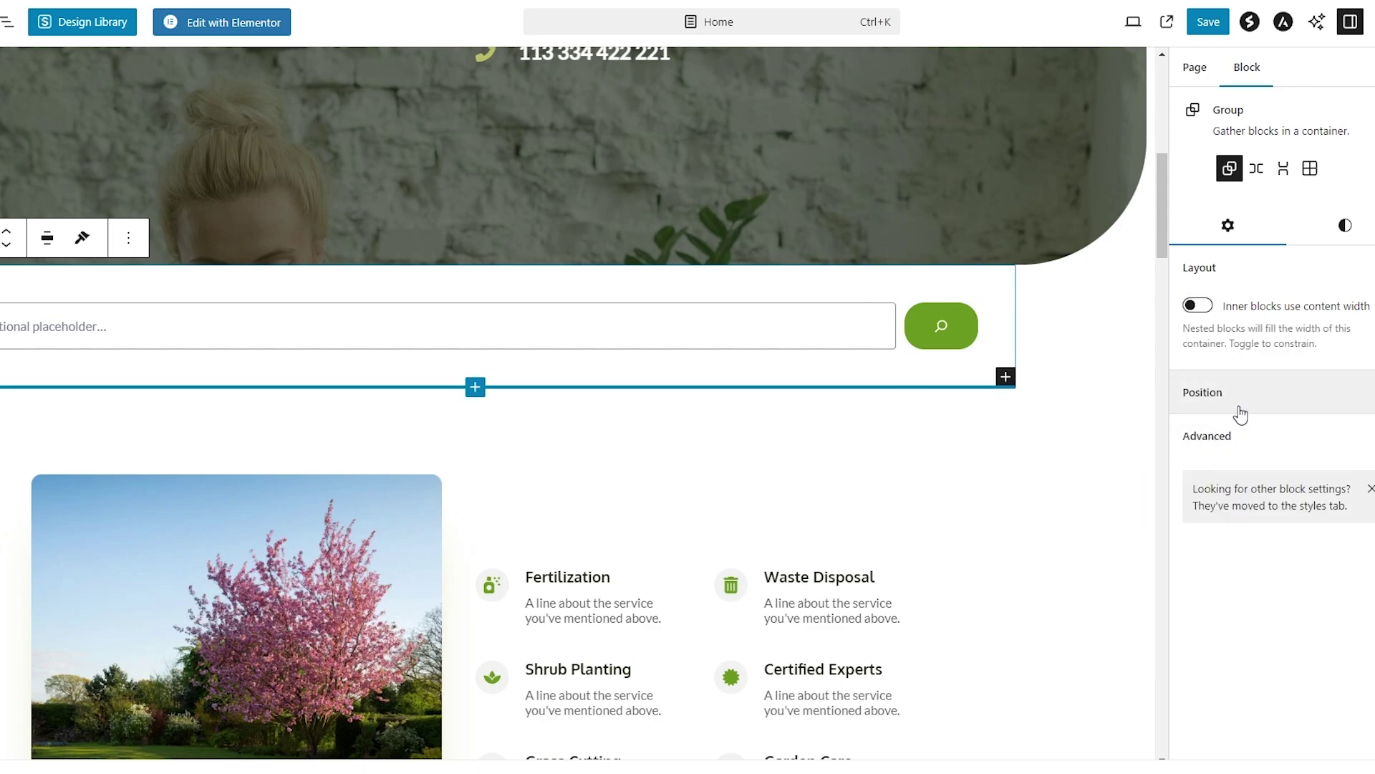
click(1237, 437)
click(1237, 437)
click(1250, 397)
click(1240, 440)
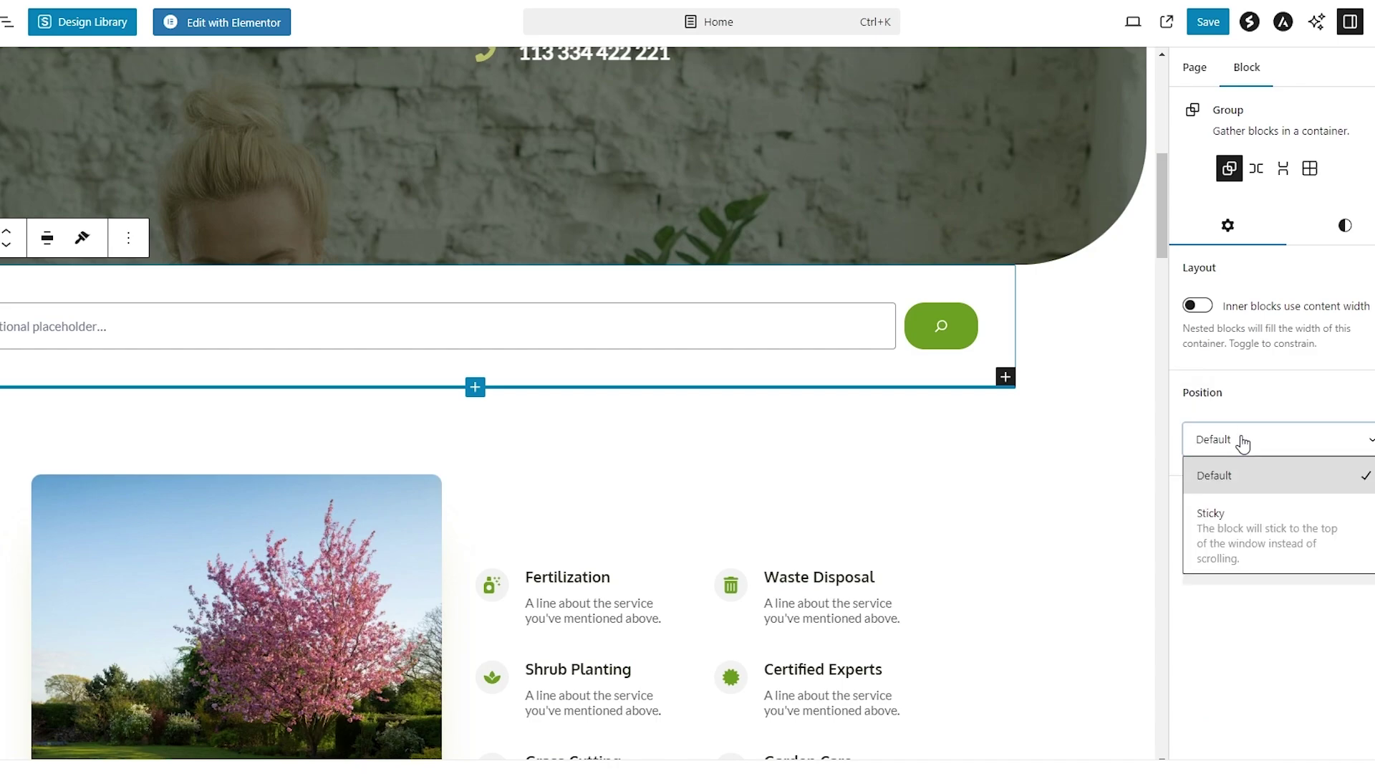
click(1315, 556)
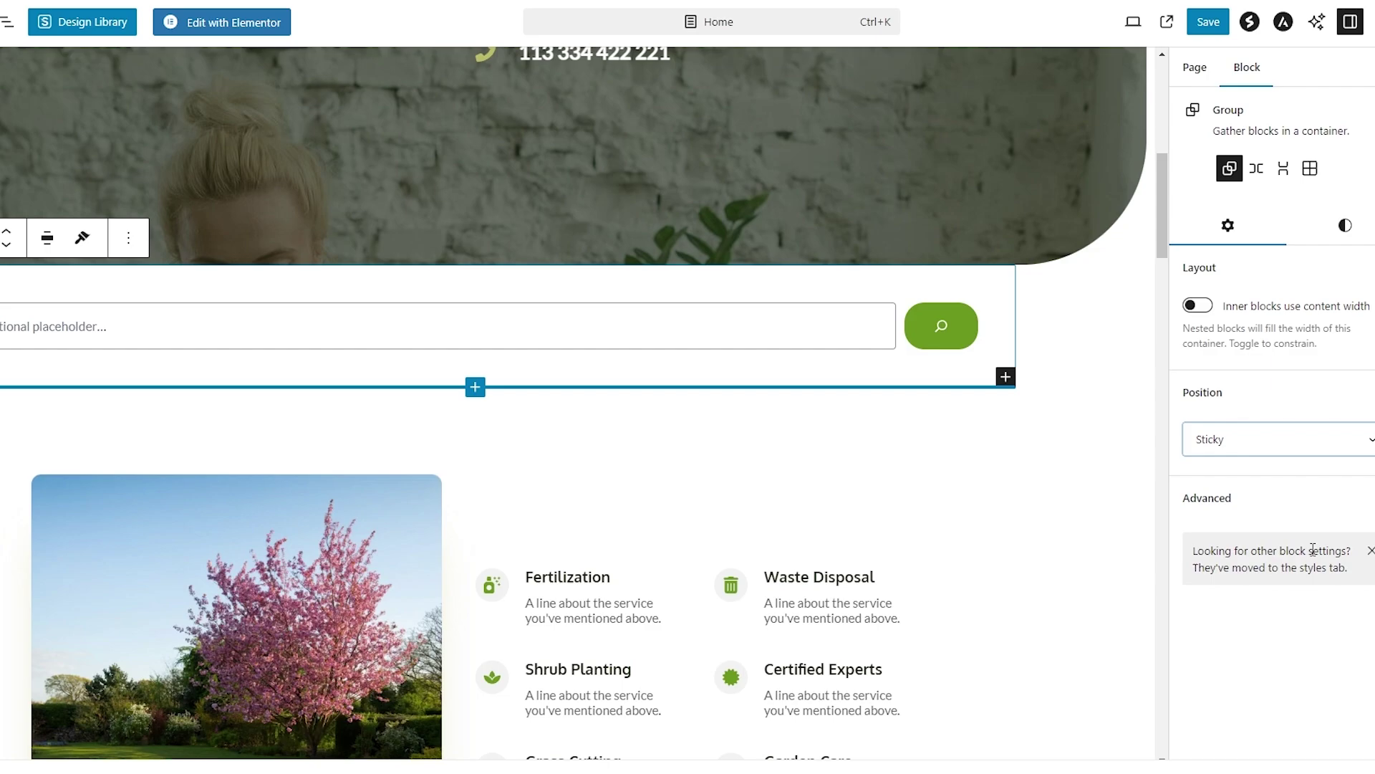
scroll(981, 430, up, 8)
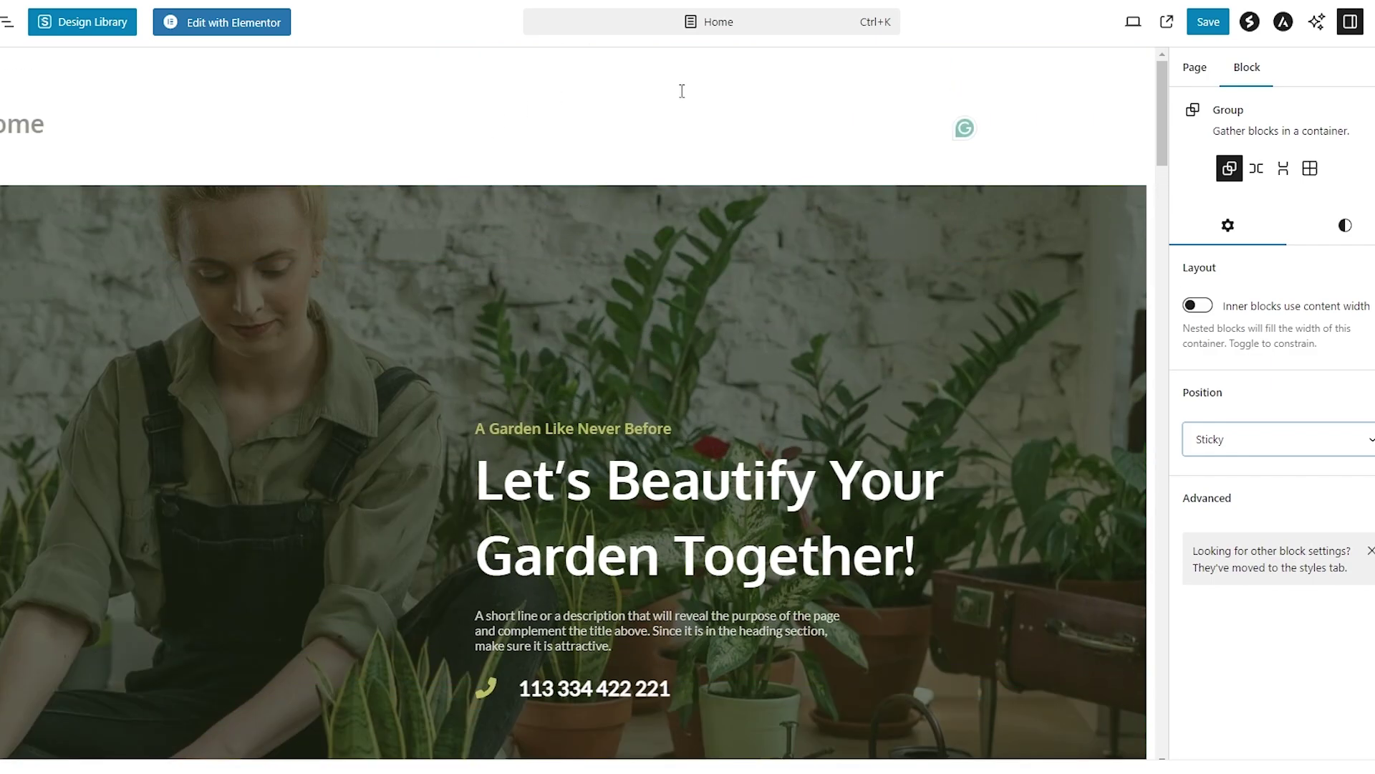
Save the Home page and scroll the live page to check the pinned search bar.
click(1208, 21)
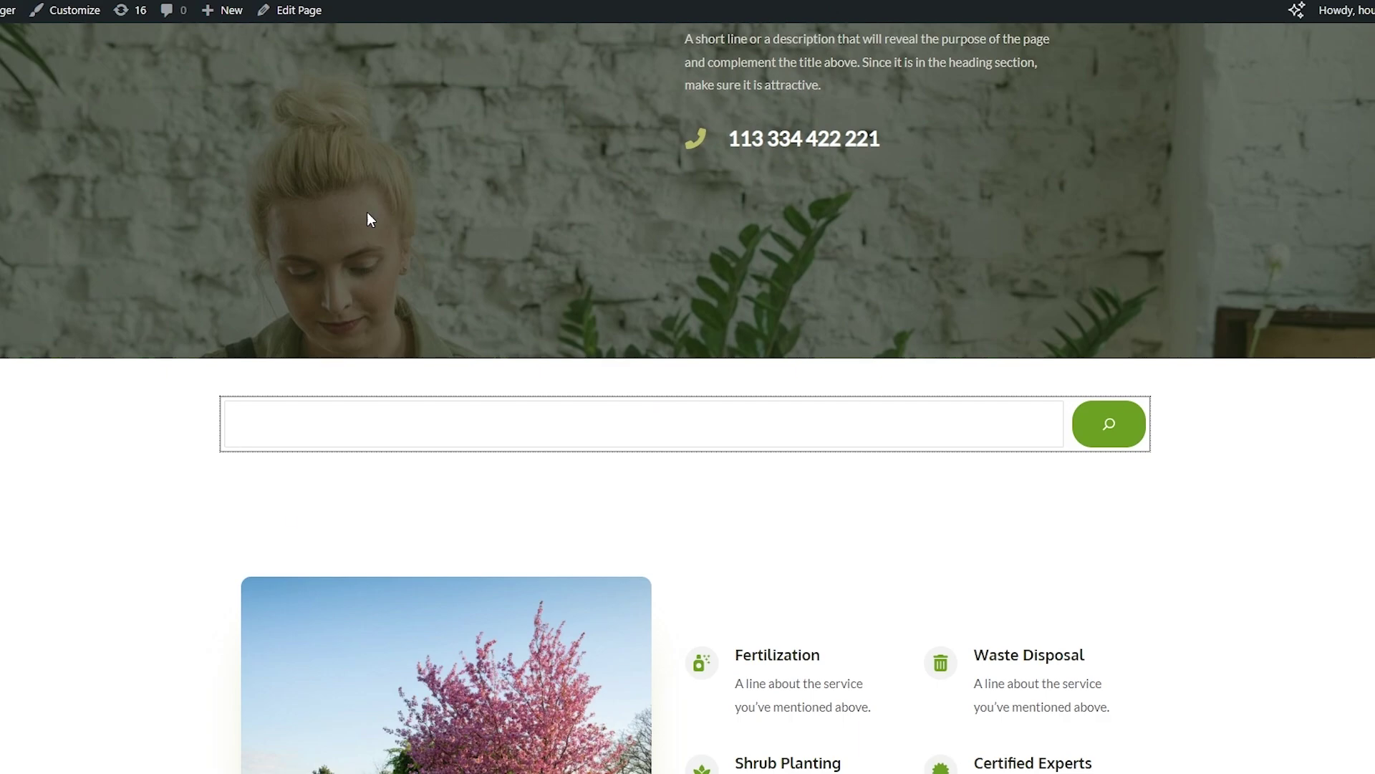
scroll(767, 175, down, 9)
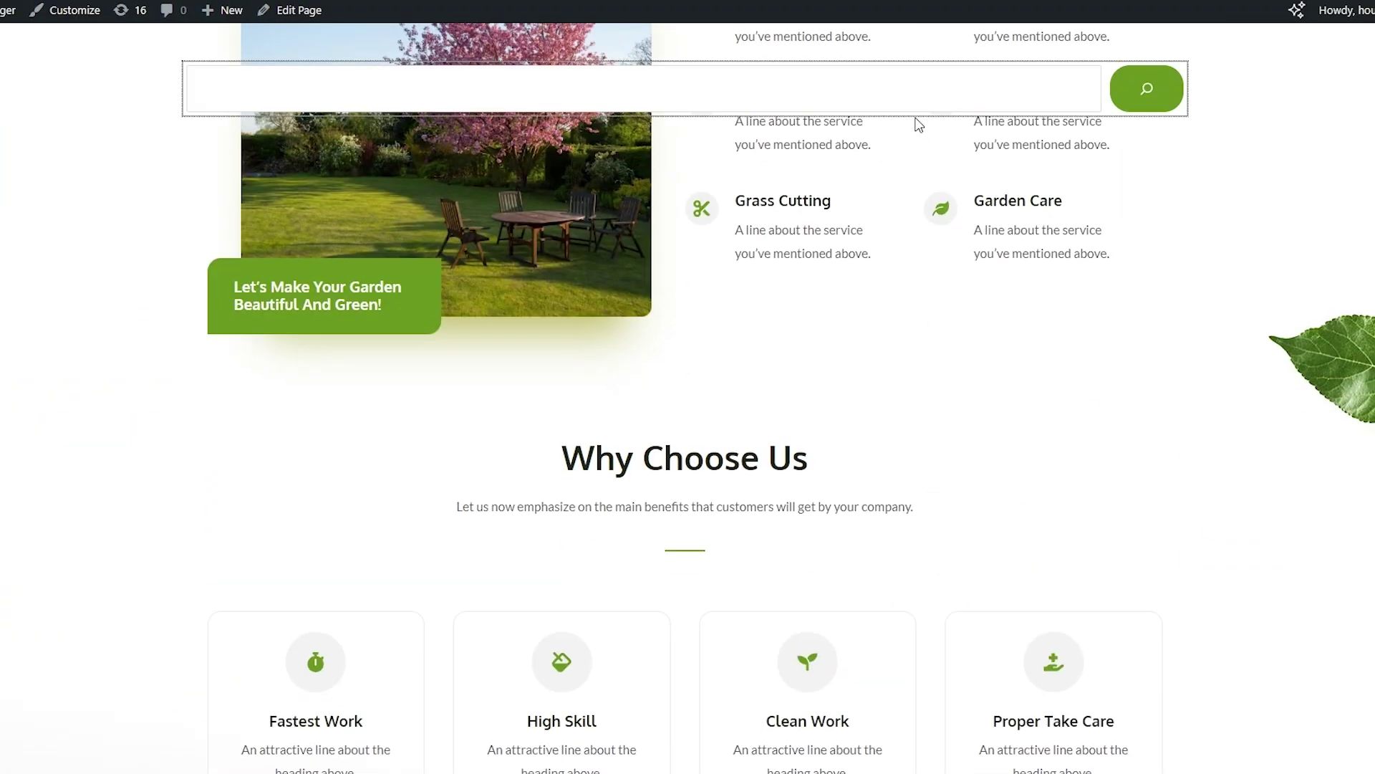
scroll(713, 68, down, 7)
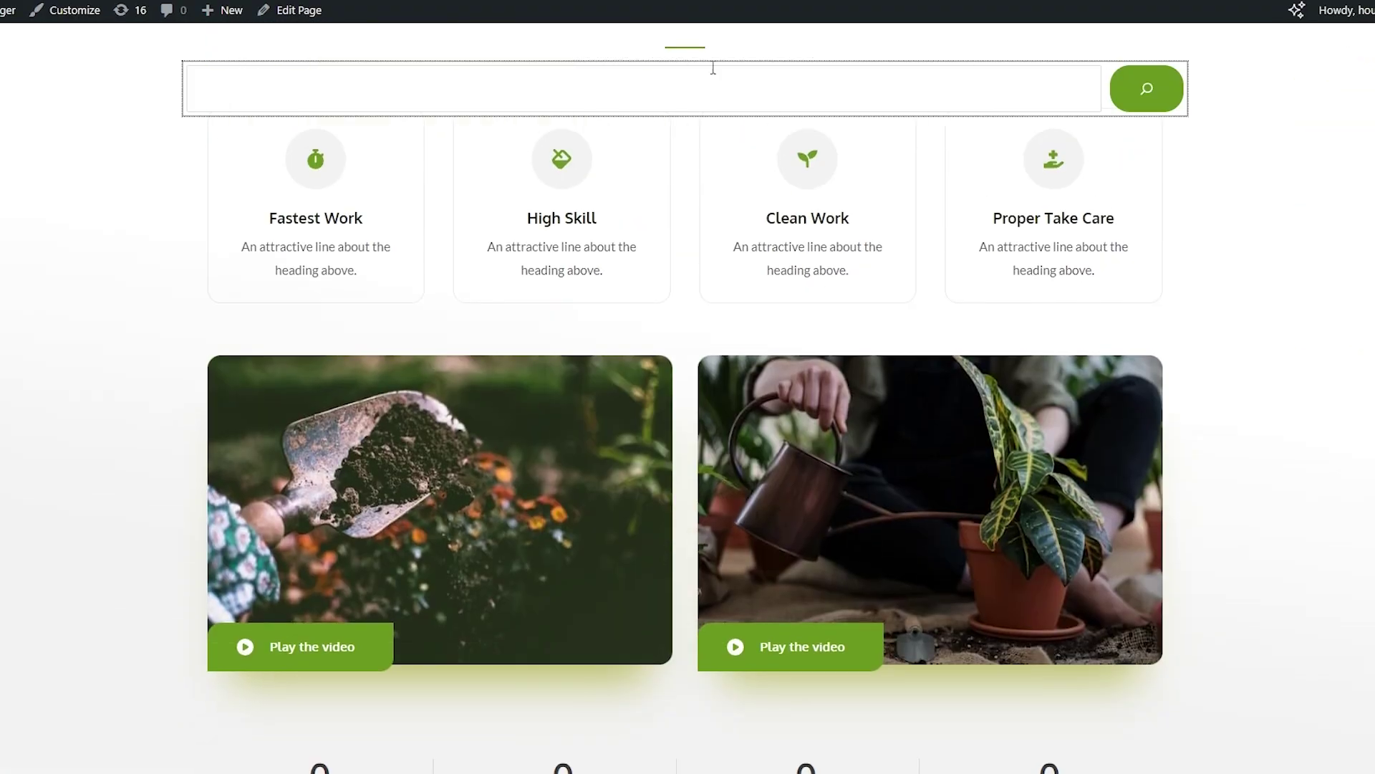
scroll(755, 76, up, 15)
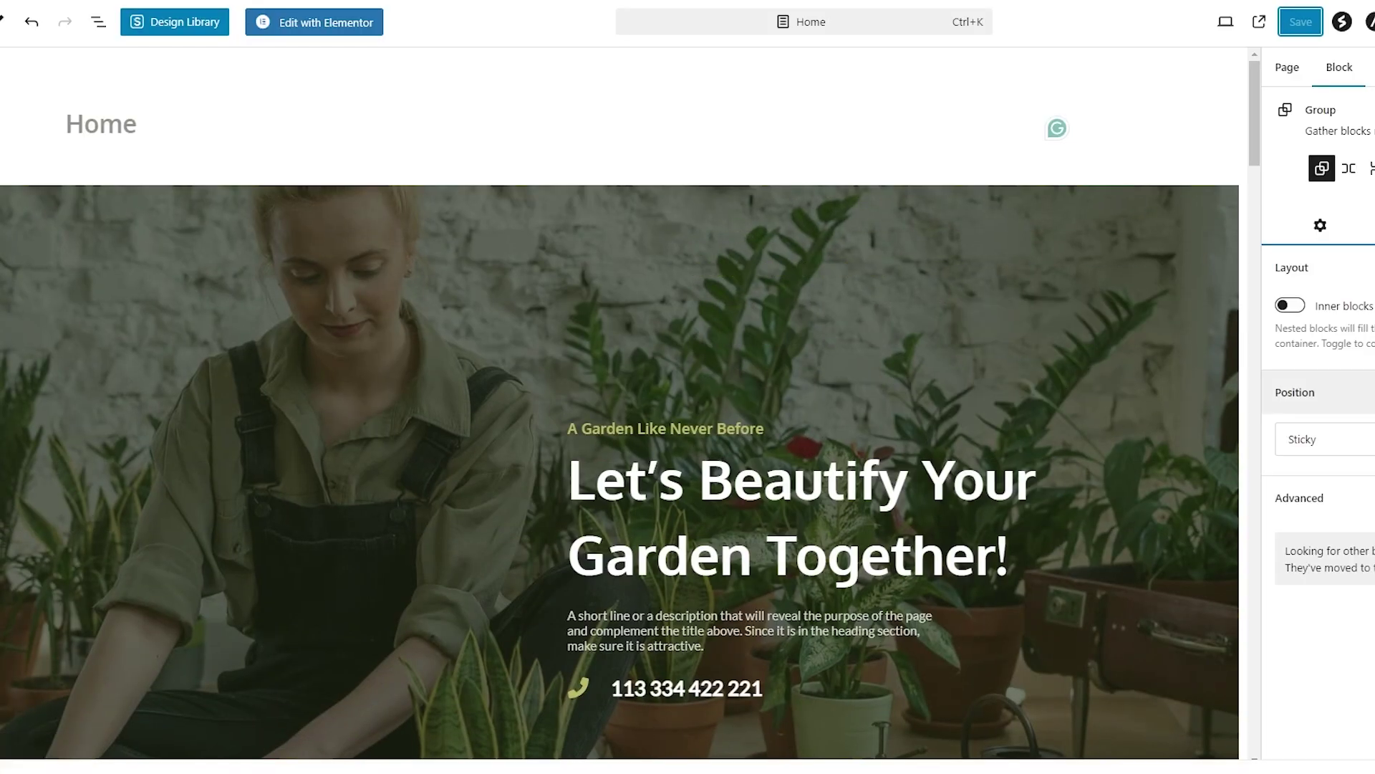
Search the inserter for 'header' and insert the 'Header inside full-width background image' pattern.
scroll(710, 552, down, 8)
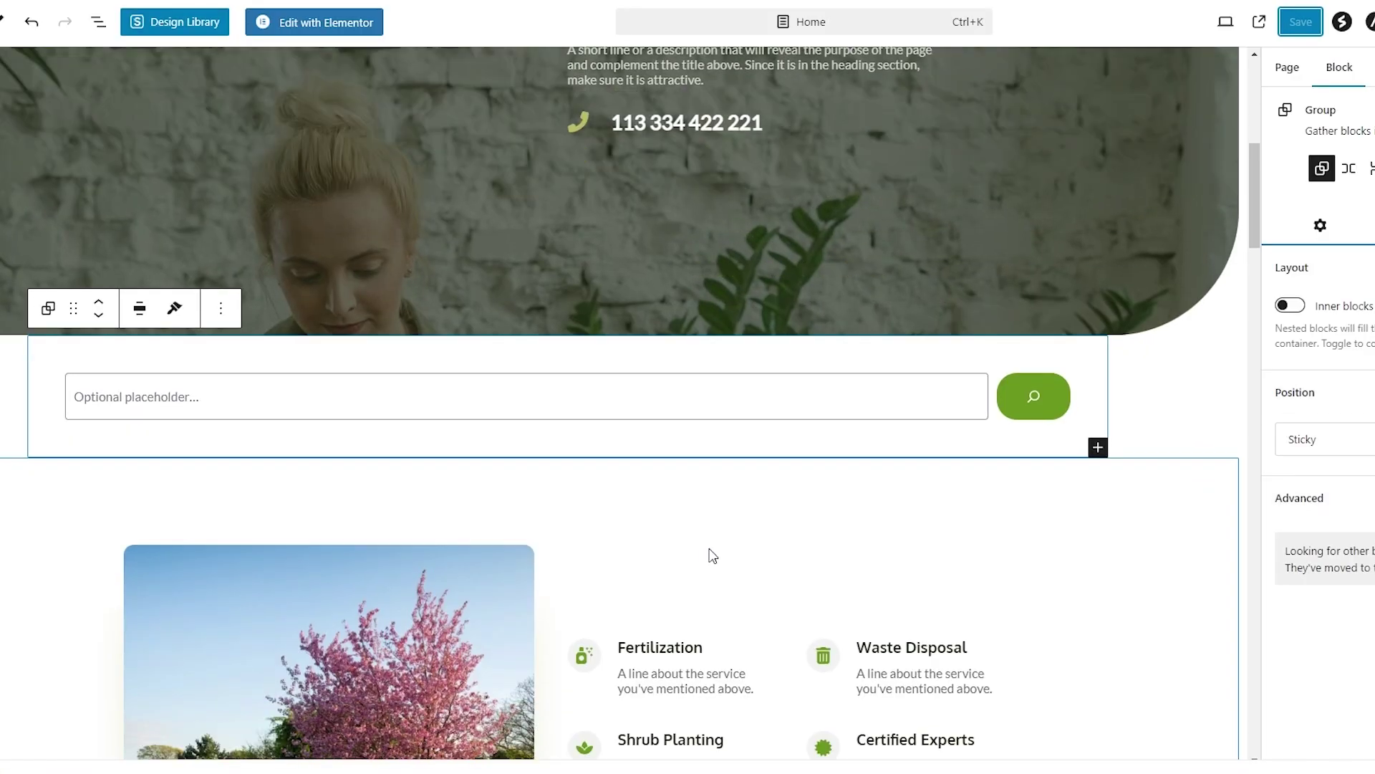
scroll(702, 552, up, 3)
scroll(703, 553, up, 5)
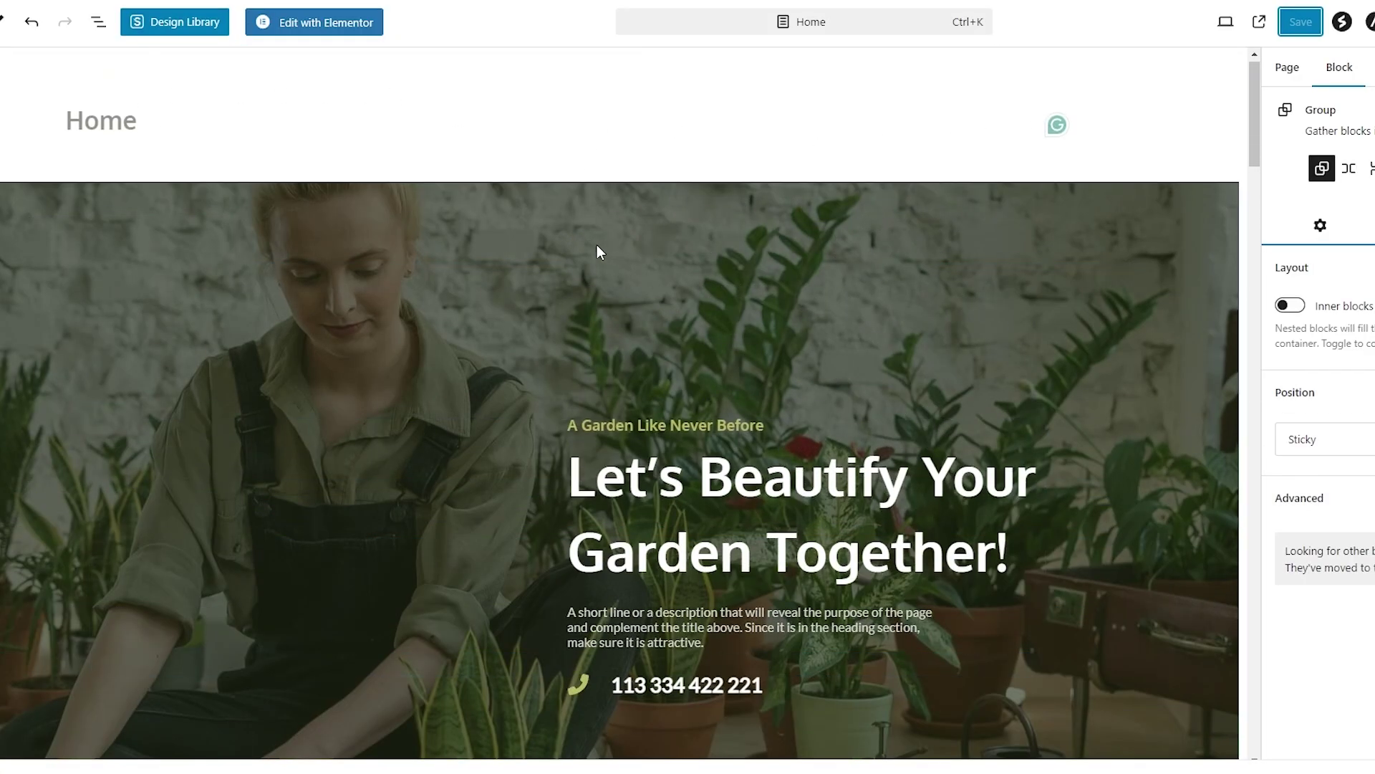
scroll(42, 290, down, 5)
scroll(243, 214, up, 5)
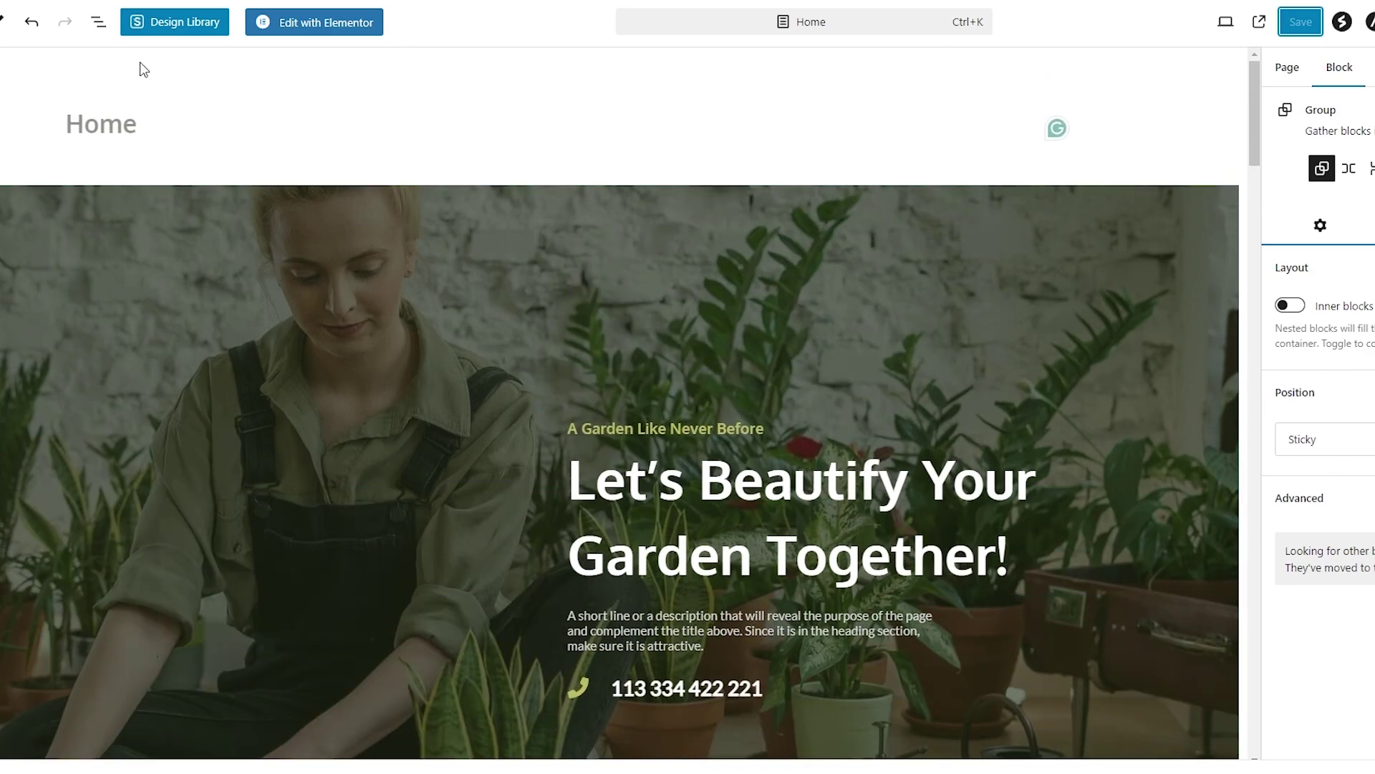
click(64, 22)
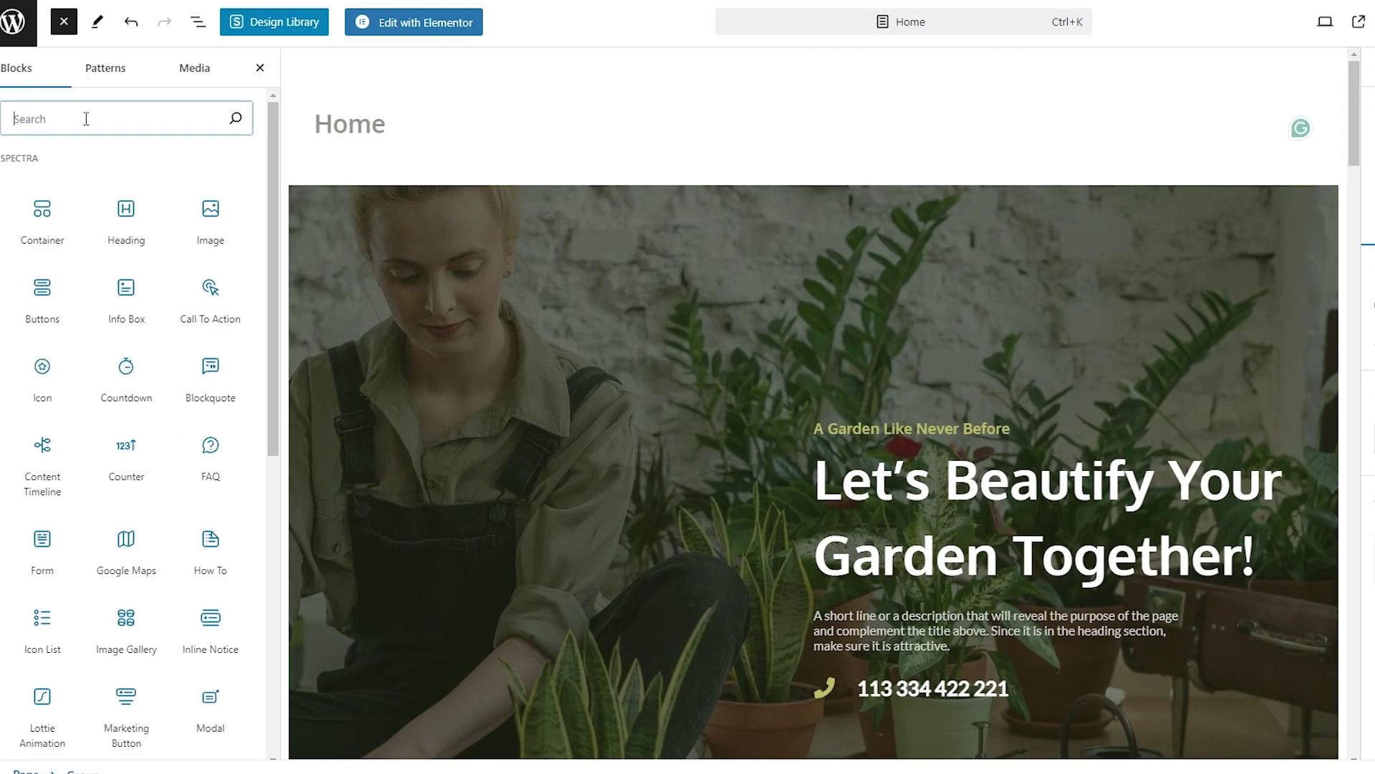
text(header)
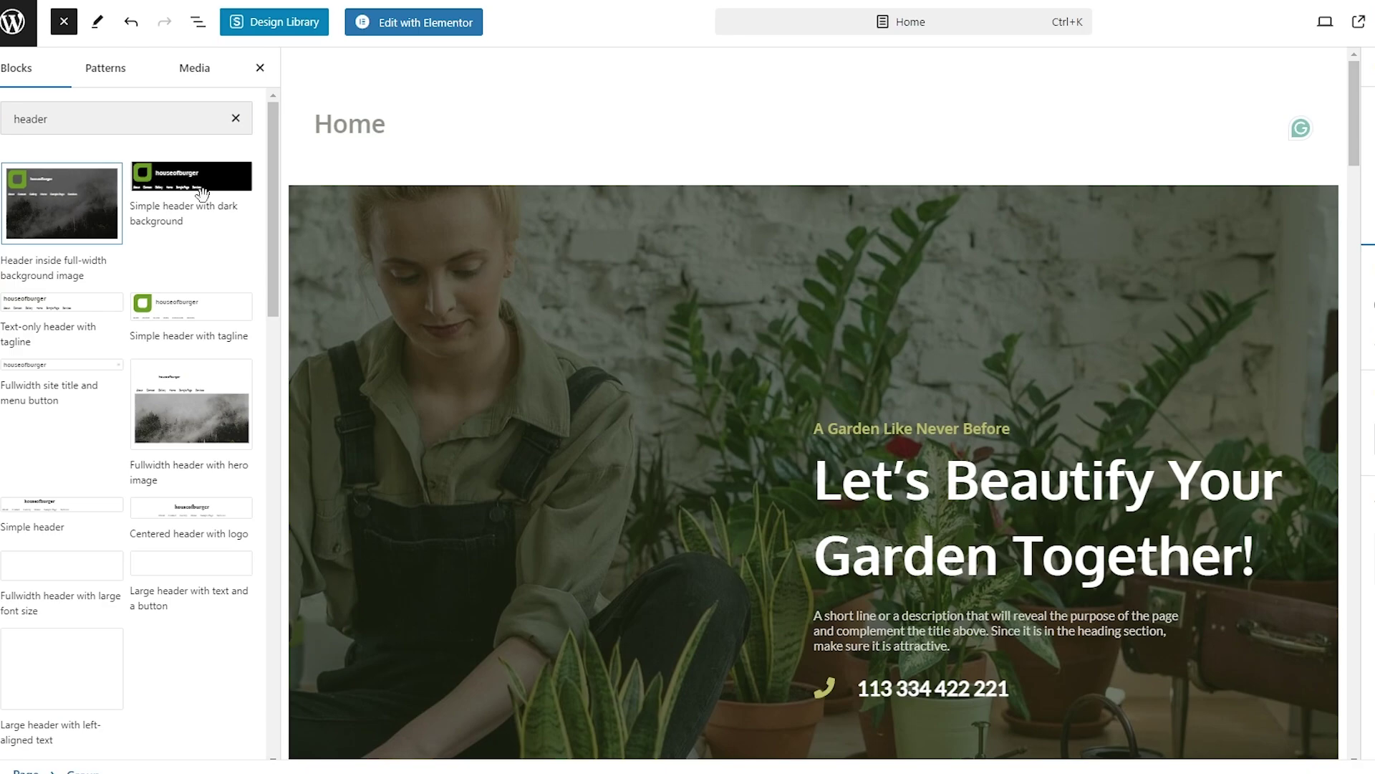
click(62, 203)
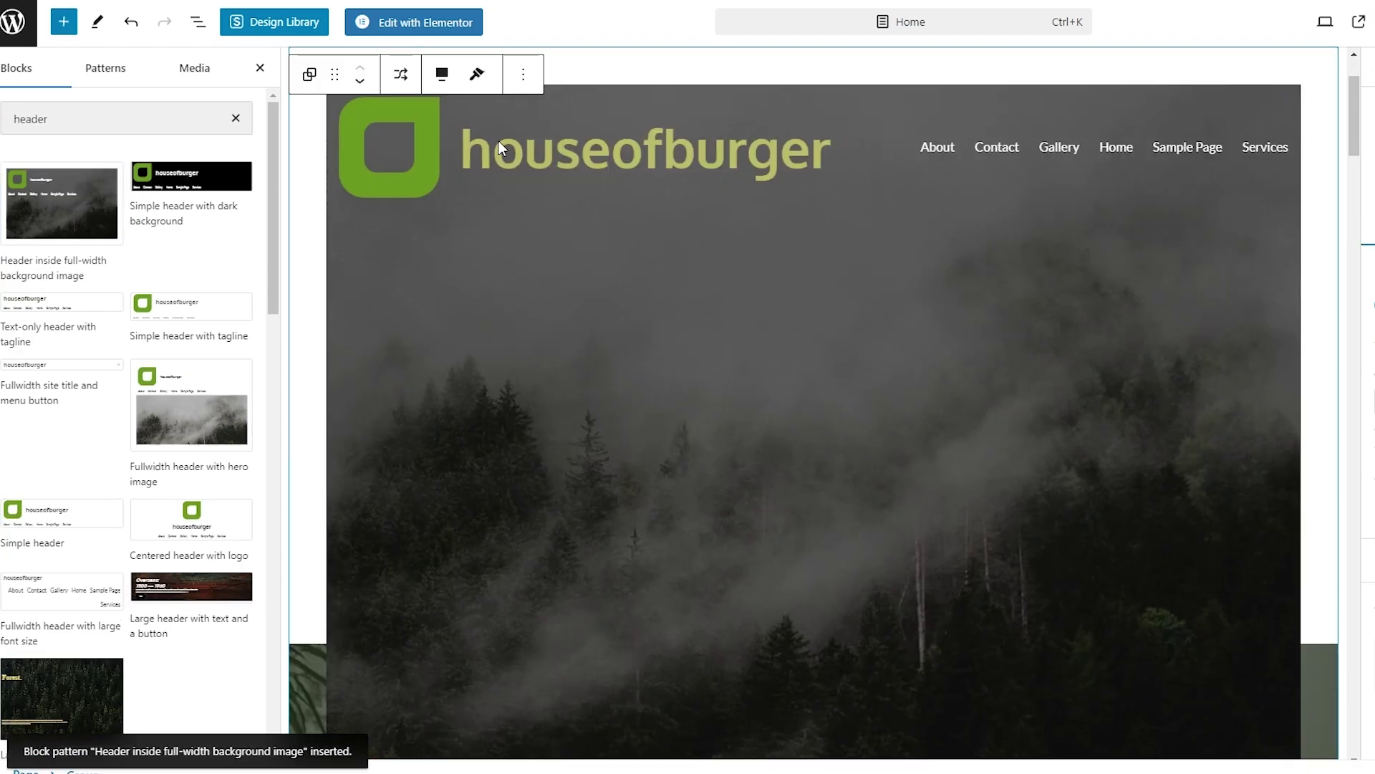
Select the new header's parent Group and move it down below the search bar.
click(499, 140)
scroll(501, 240, down, 6)
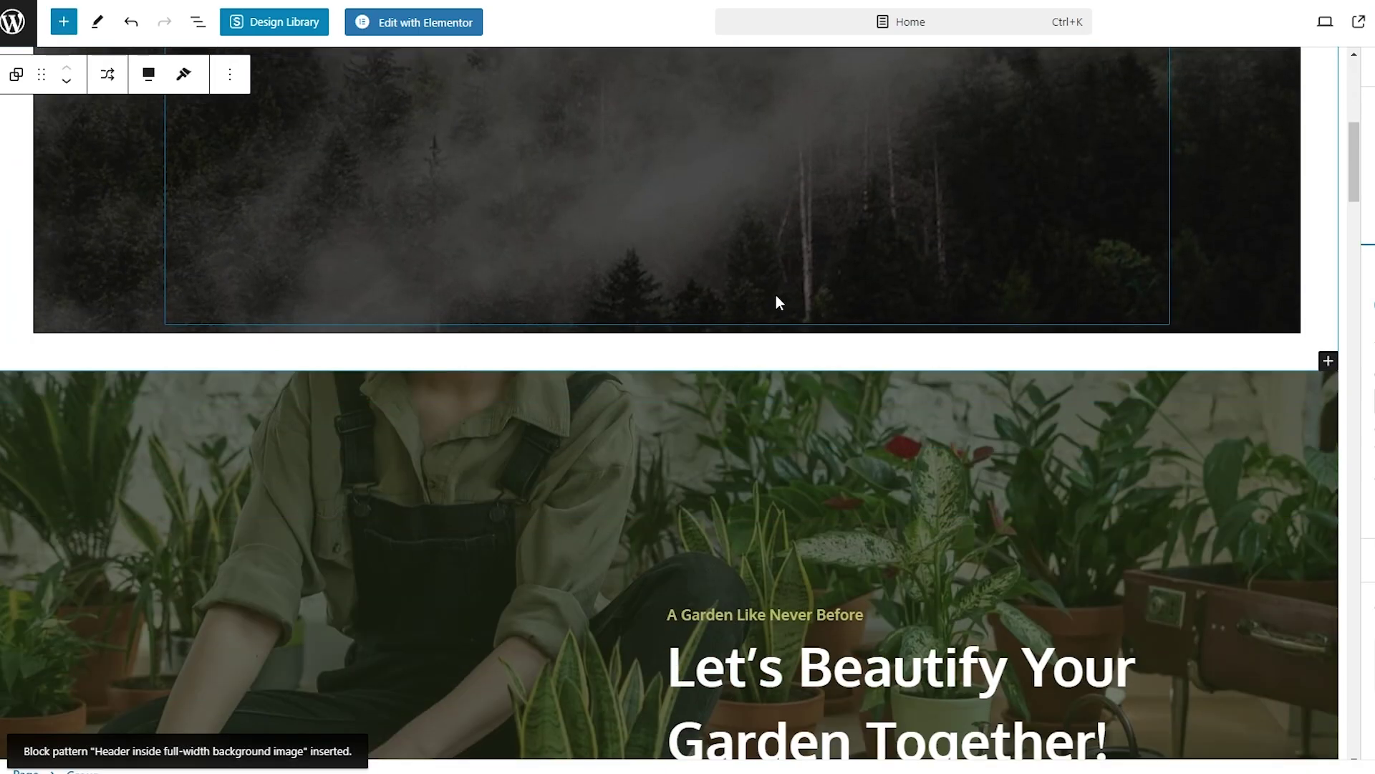
scroll(779, 300, up, 5)
scroll(779, 313, down, 1)
scroll(779, 314, up, 1)
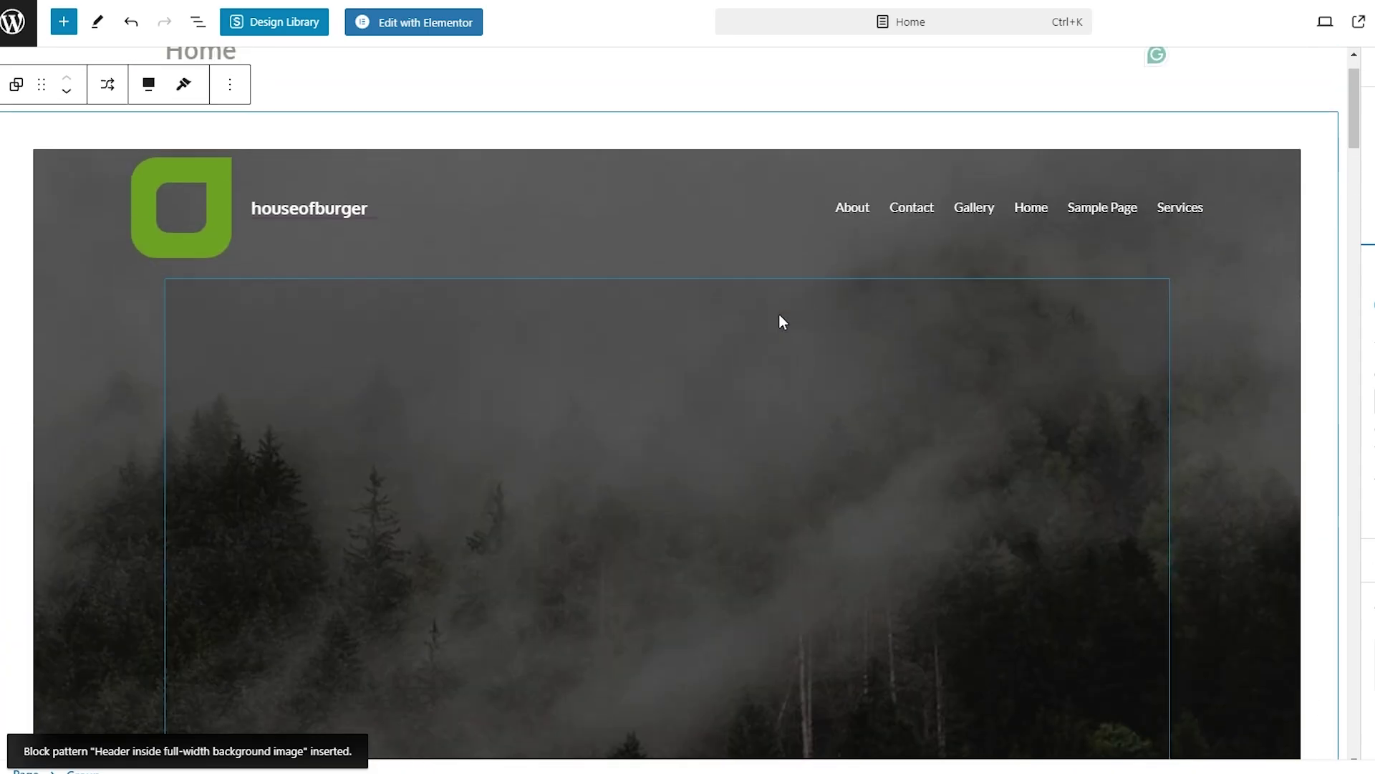
scroll(779, 321, up, 1)
click(554, 159)
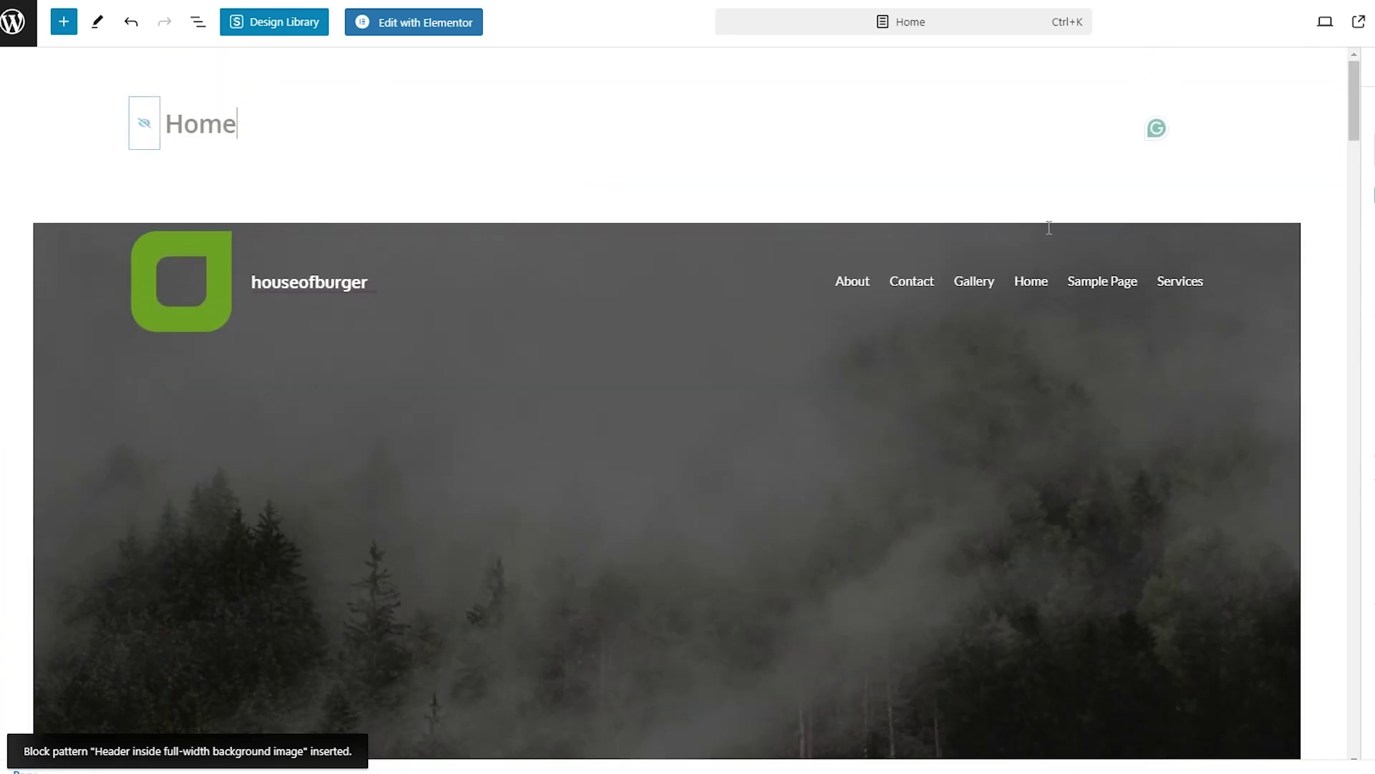
scroll(1166, 469, down, 20)
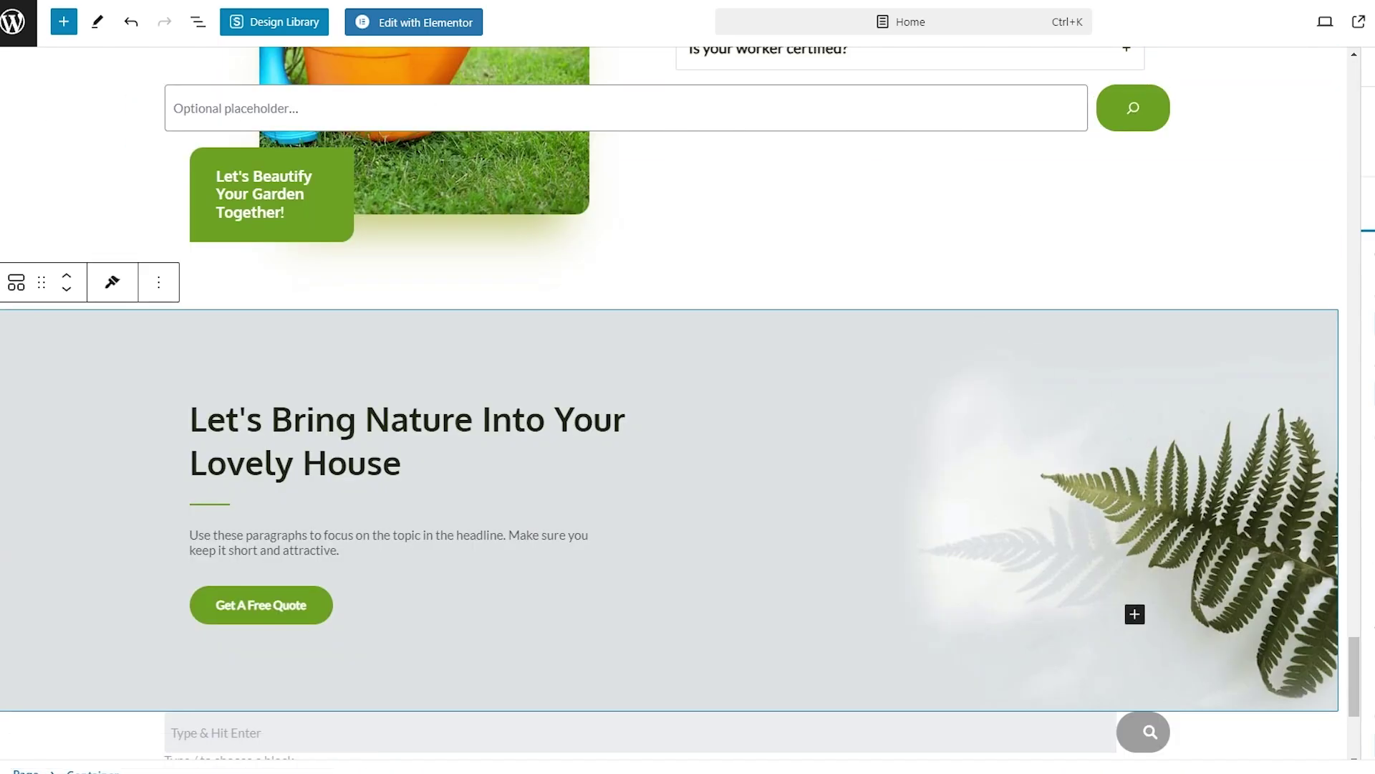
scroll(1347, 501, up, 10)
scroll(1348, 501, up, 20)
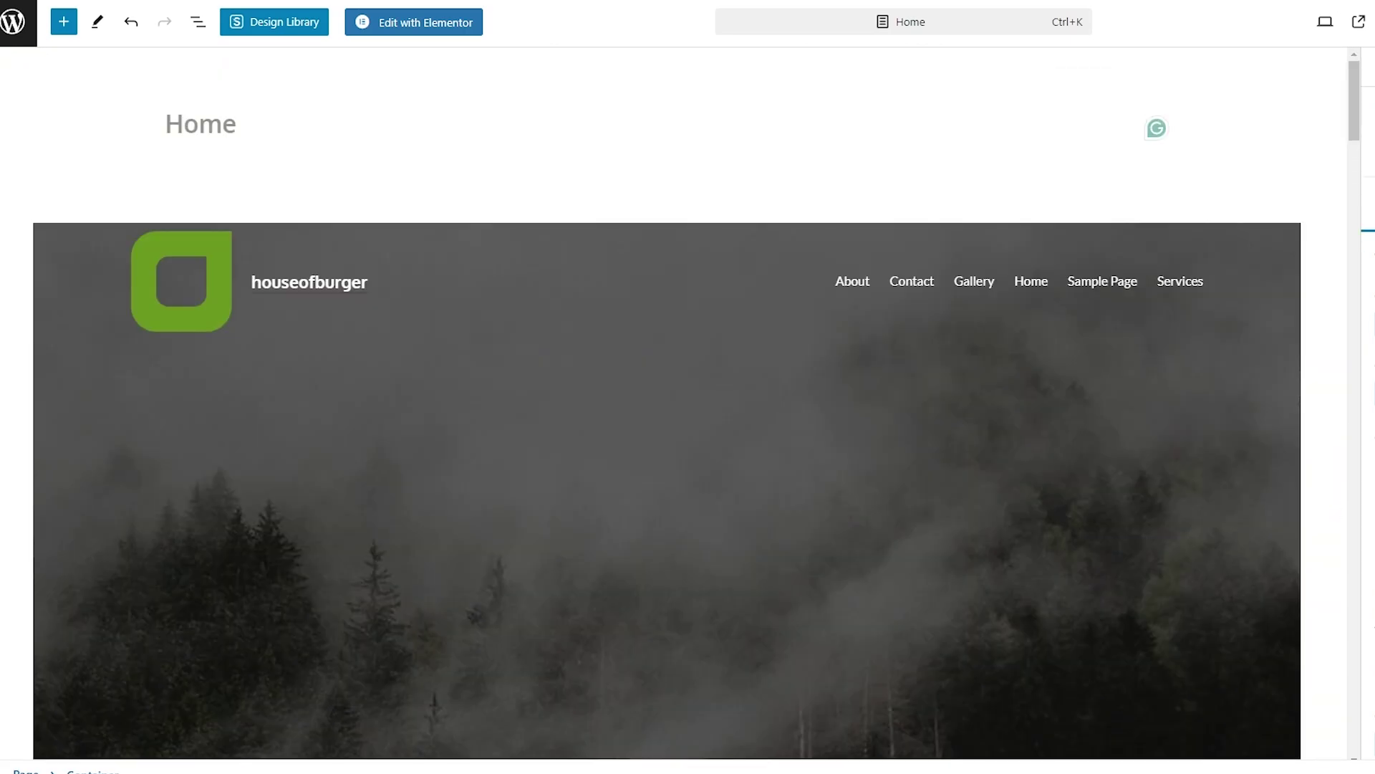
click(950, 352)
click(1270, 158)
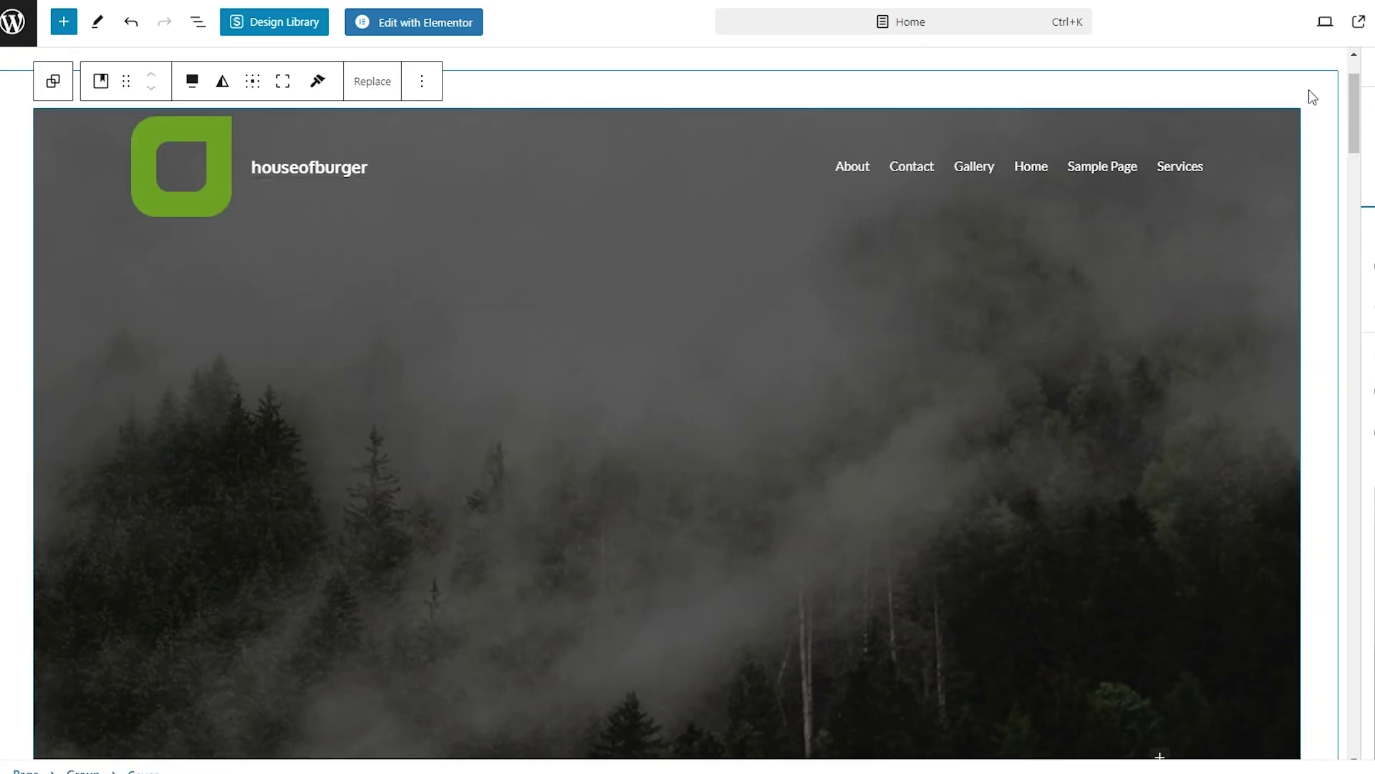
click(1313, 96)
key(ctrl+alt+shift+y)
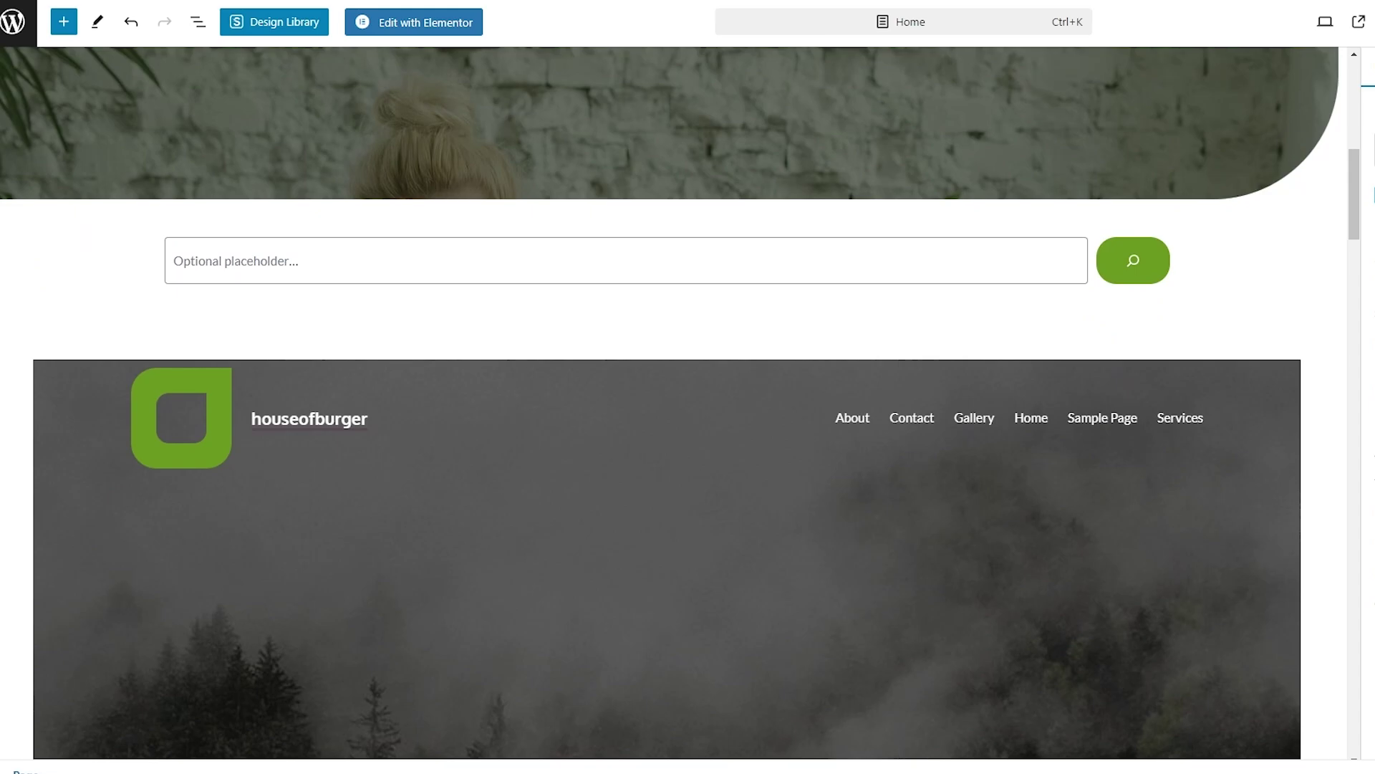
Reload the live home page and scroll to check the sticky search bar over the forest header.
mouse_move(305, 10)
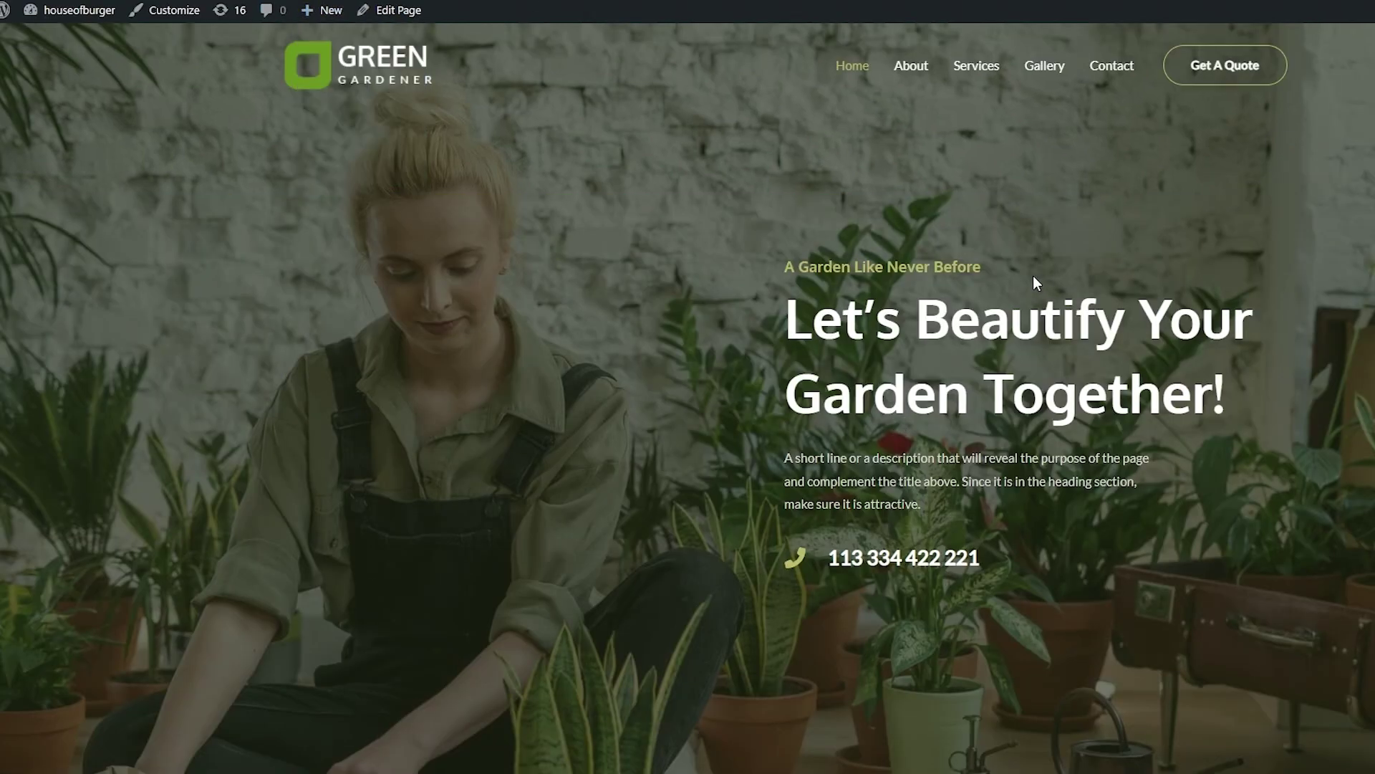
key(F5)
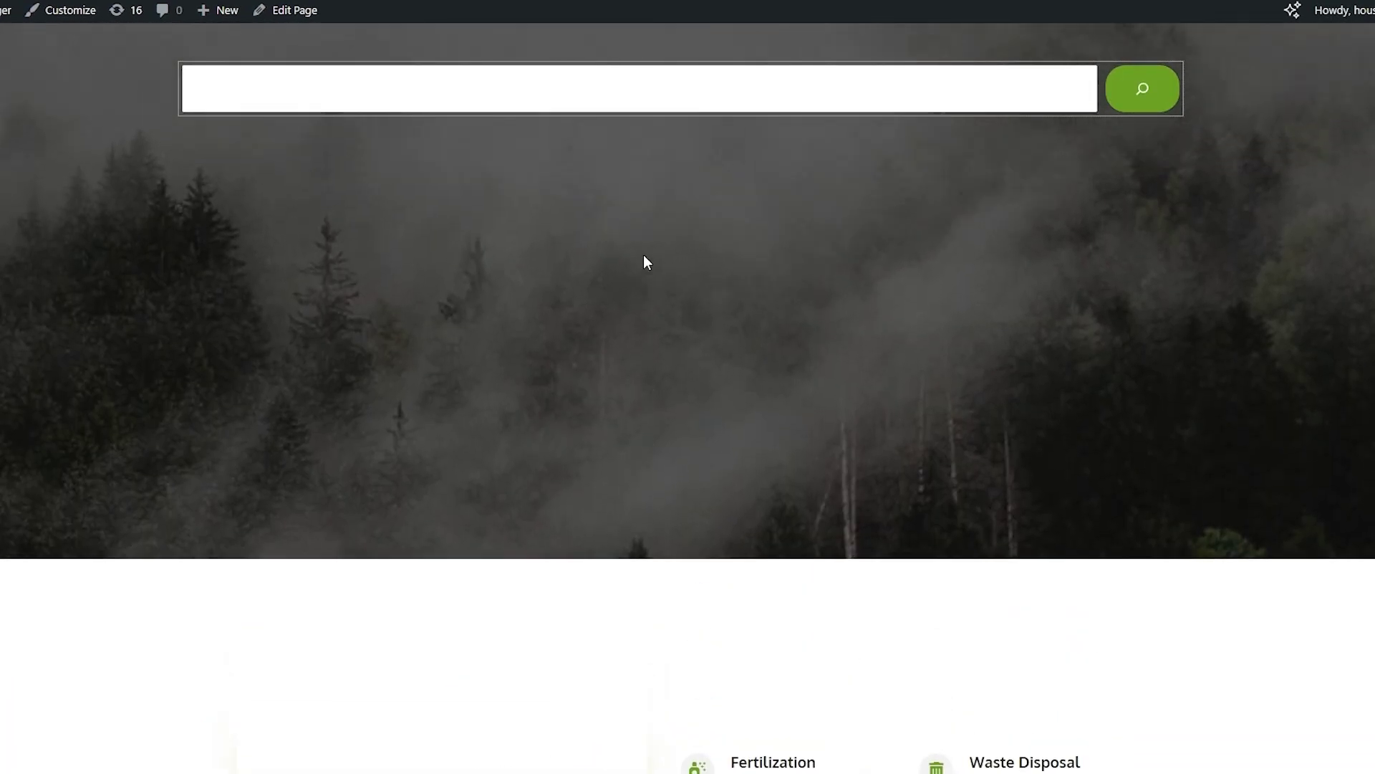
scroll(643, 263, down, 15)
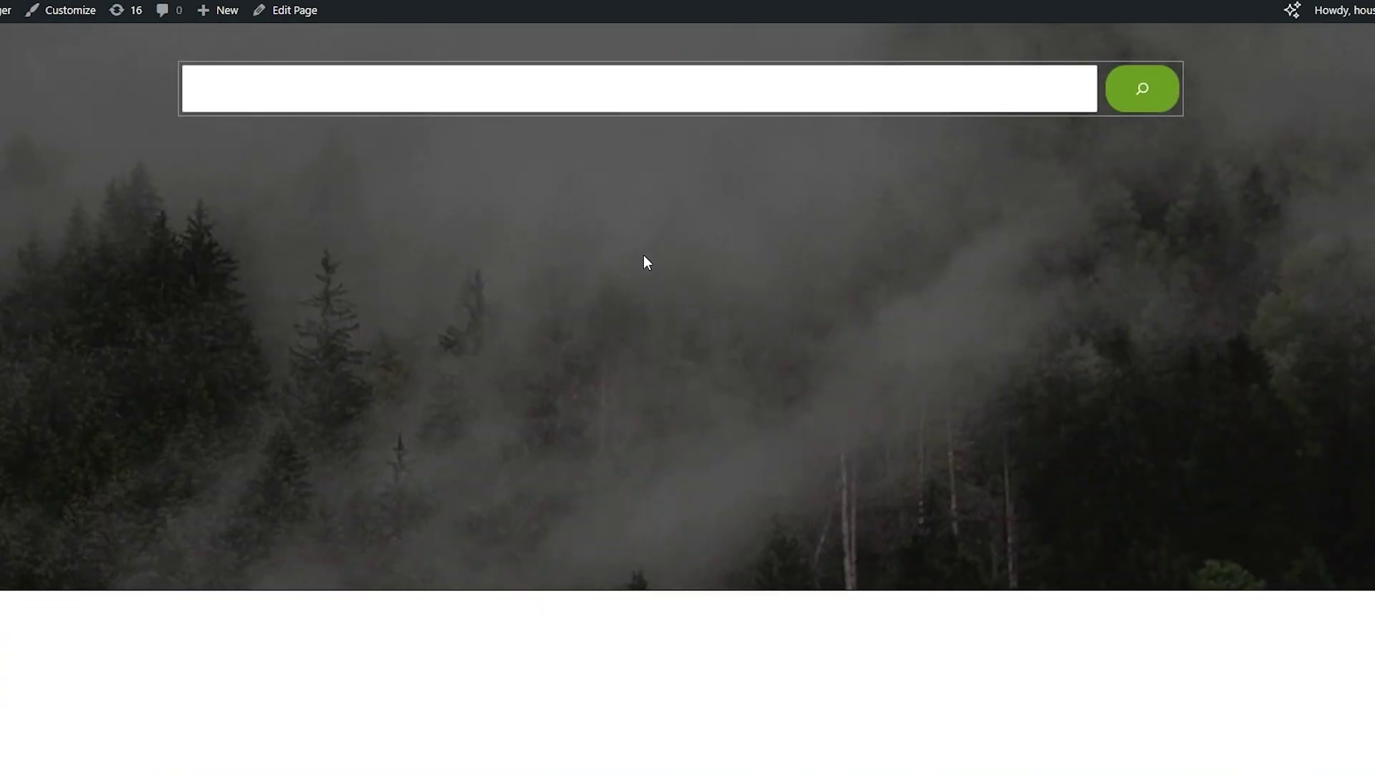
scroll(644, 262, down, 5)
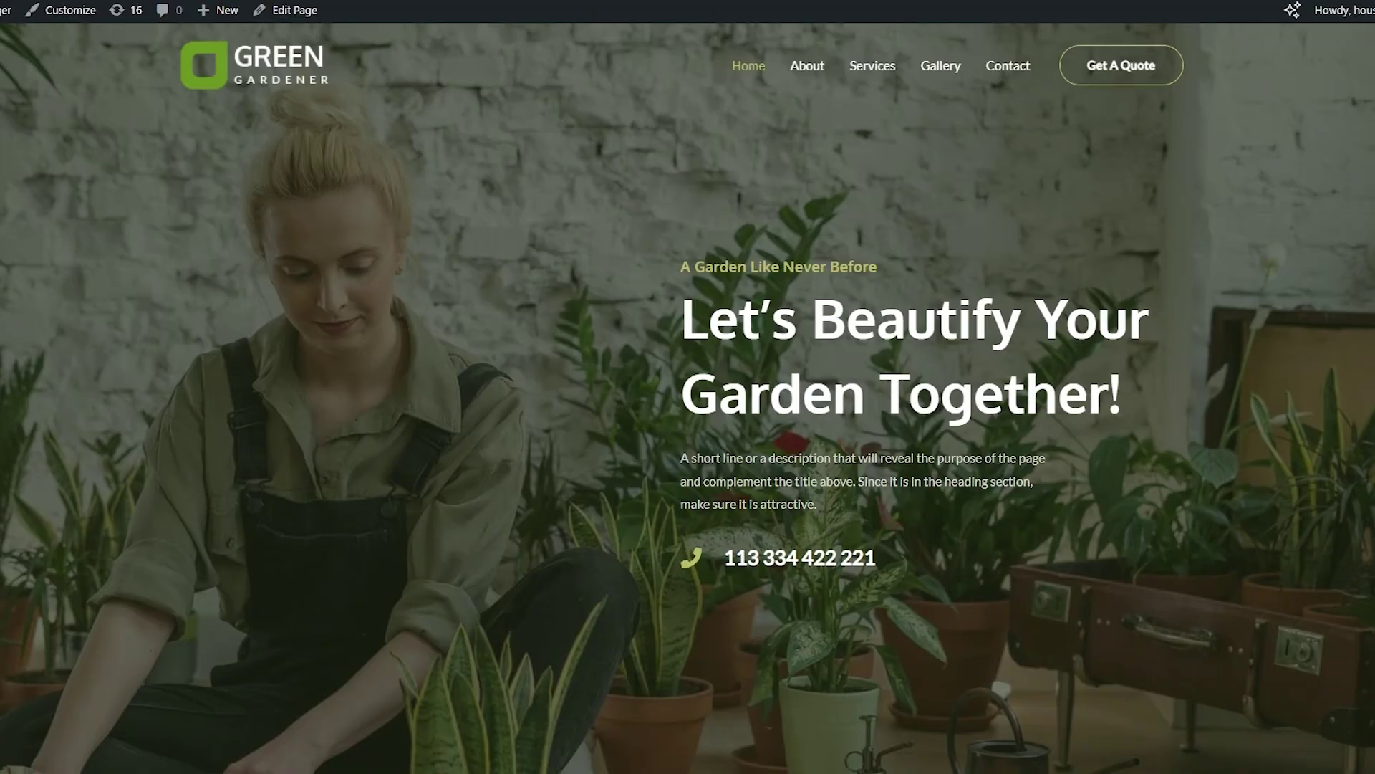
scroll(548, 520, down, 5)
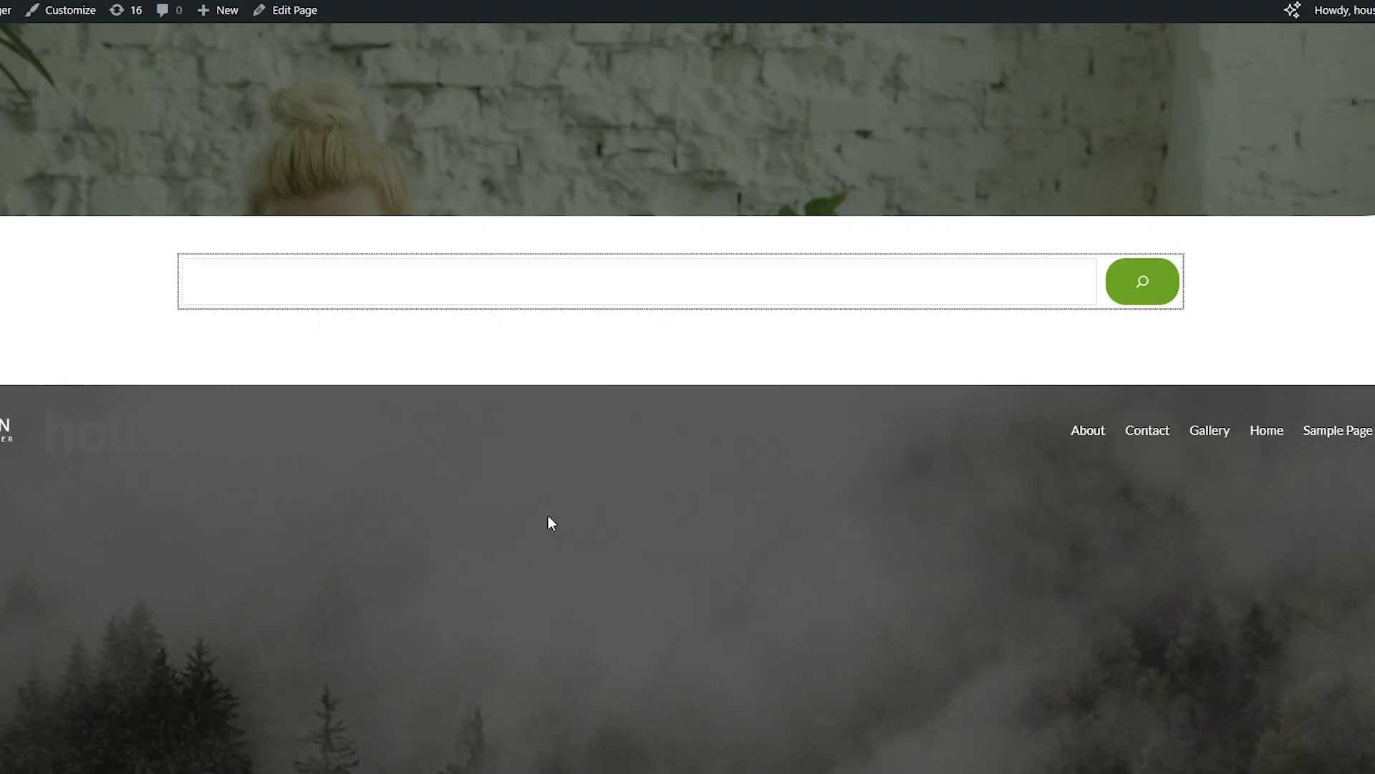
scroll(558, 514, up, 5)
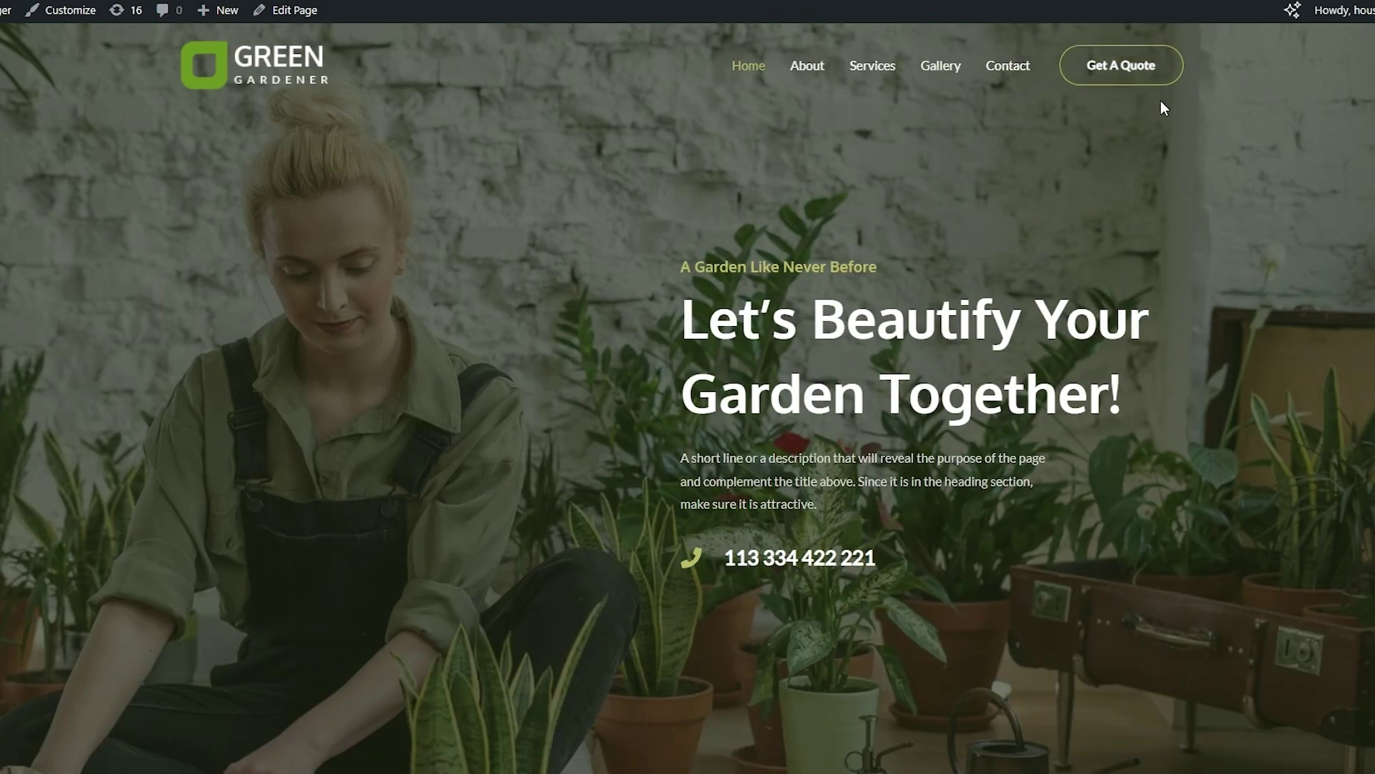
scroll(835, 175, down, 2)
scroll(751, 170, up, 2)
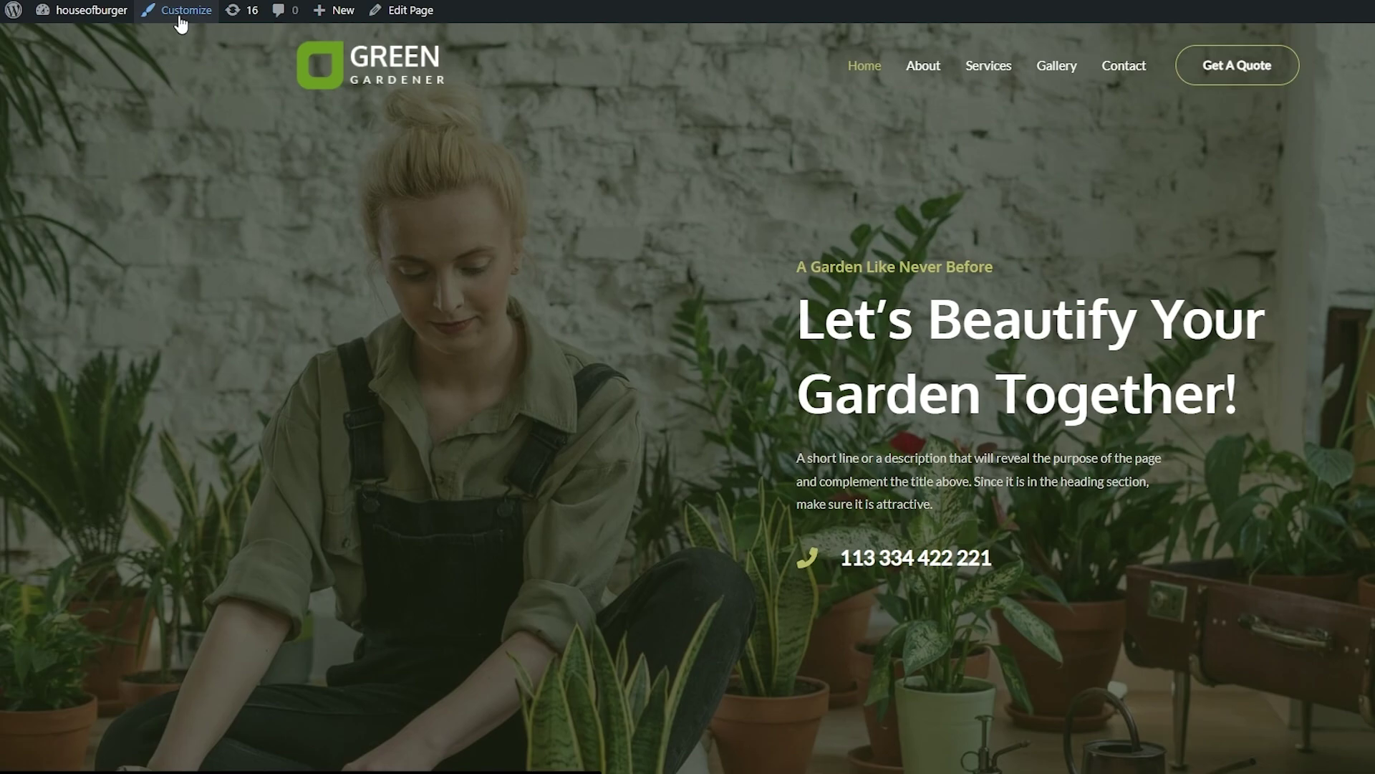
In the Customizer's Header Builder, add a Search element to the primary row's middle zone.
click(180, 18)
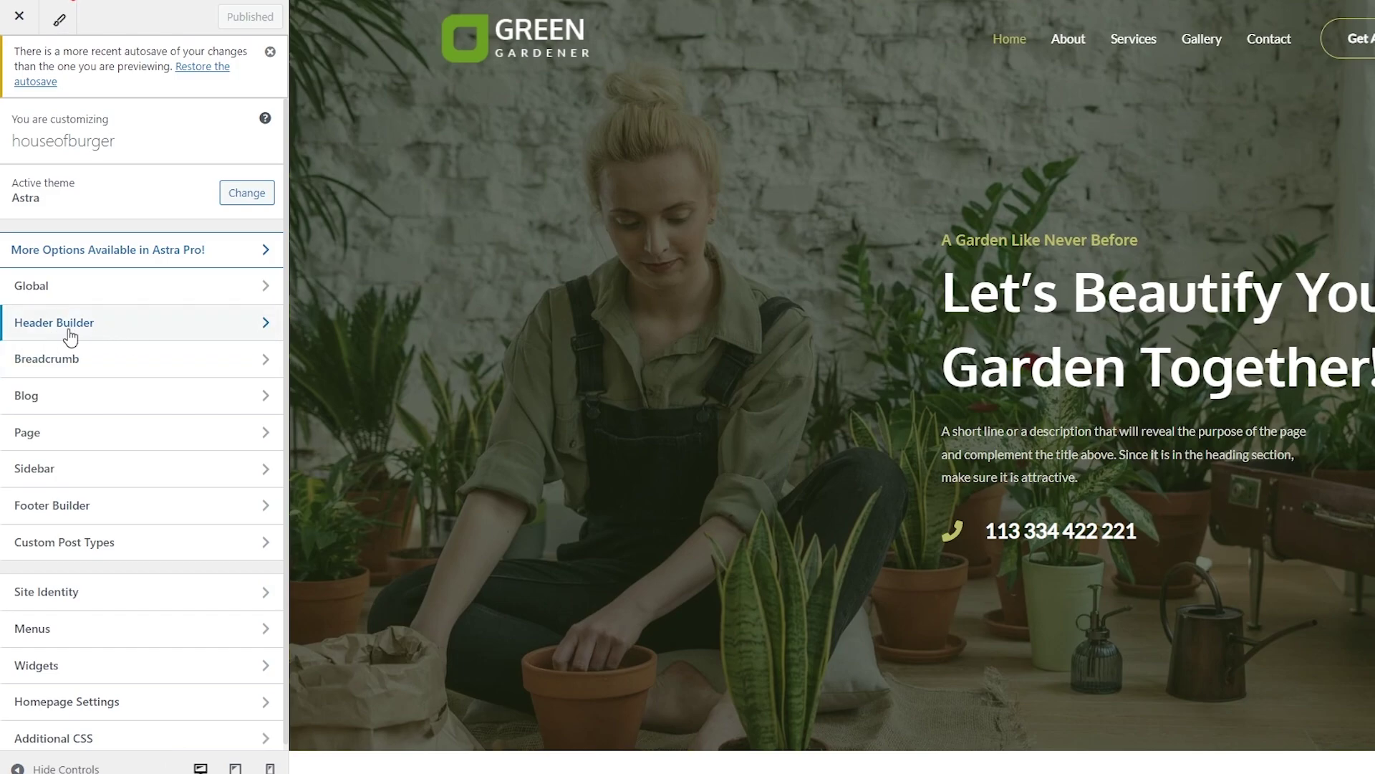
click(240, 332)
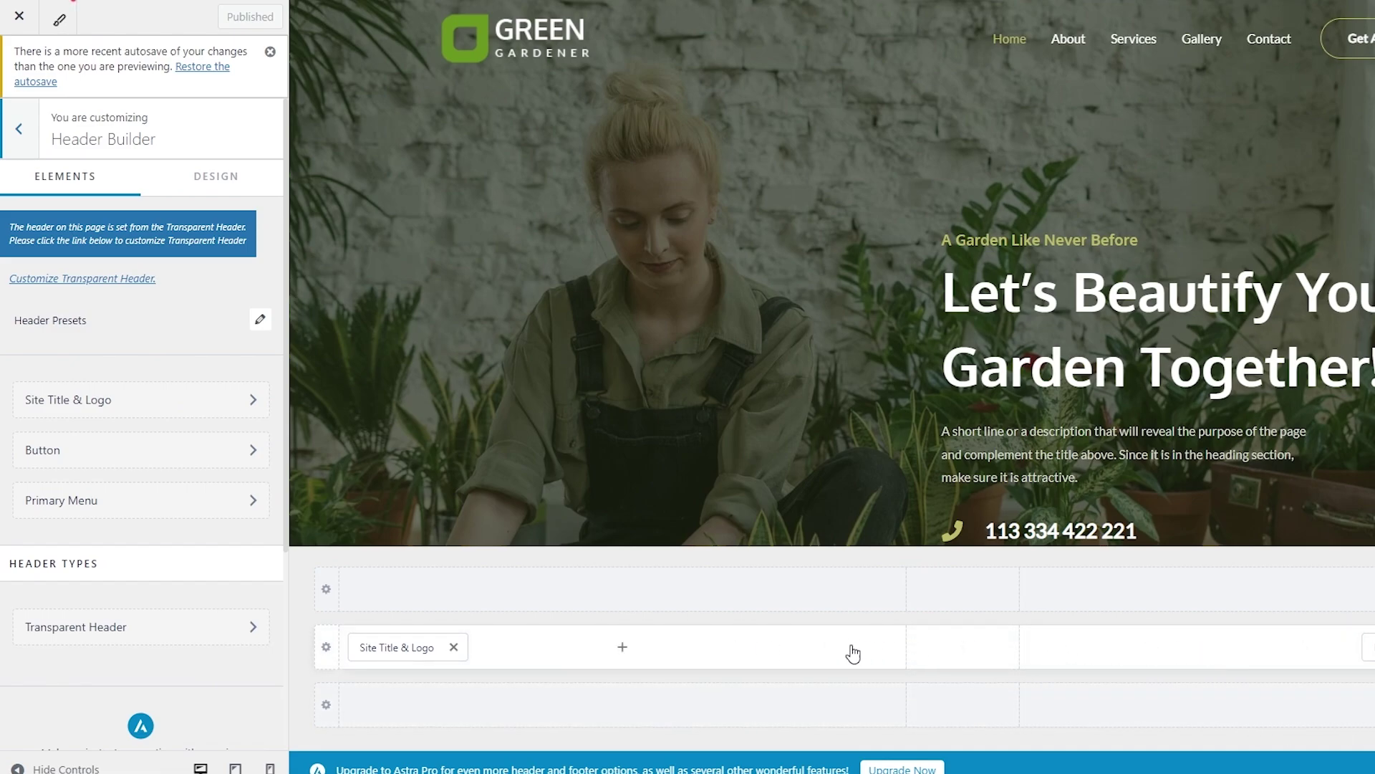
click(973, 656)
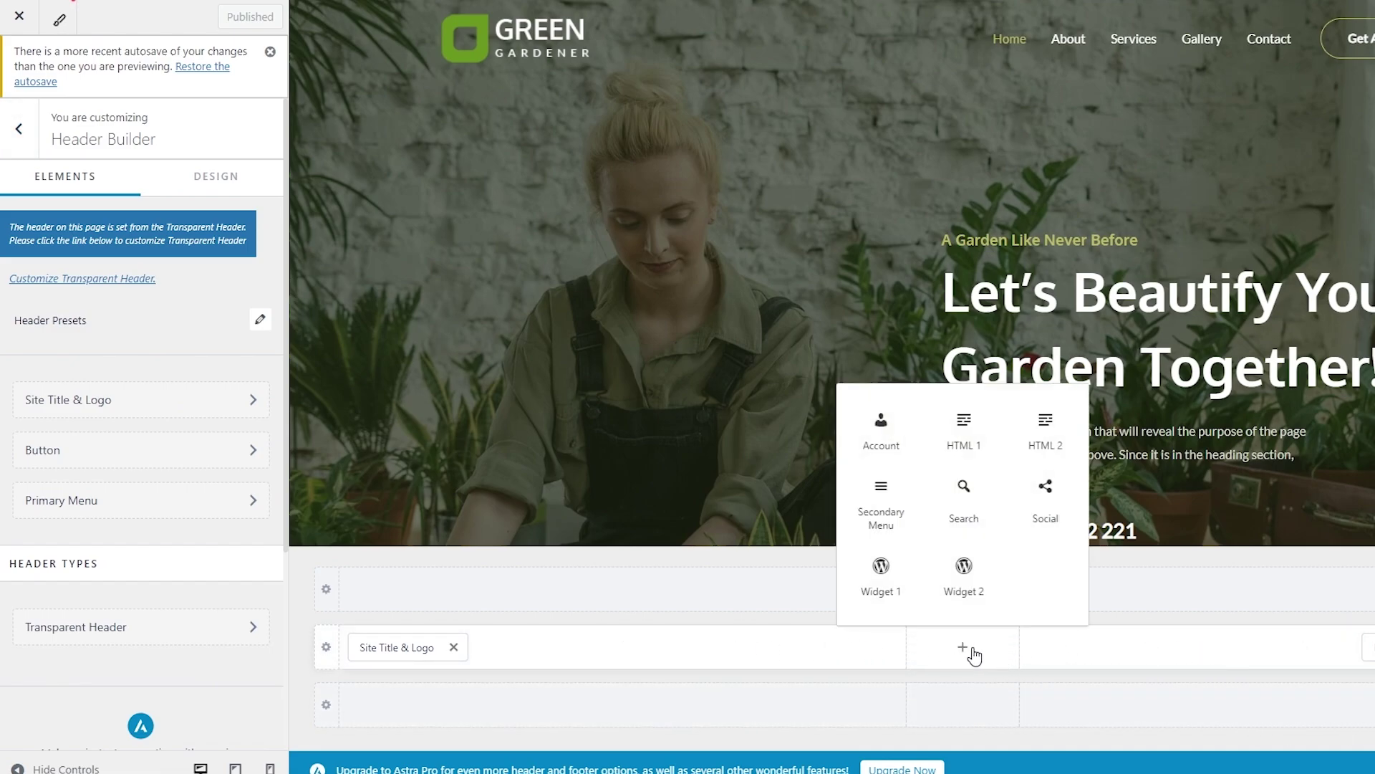
click(972, 510)
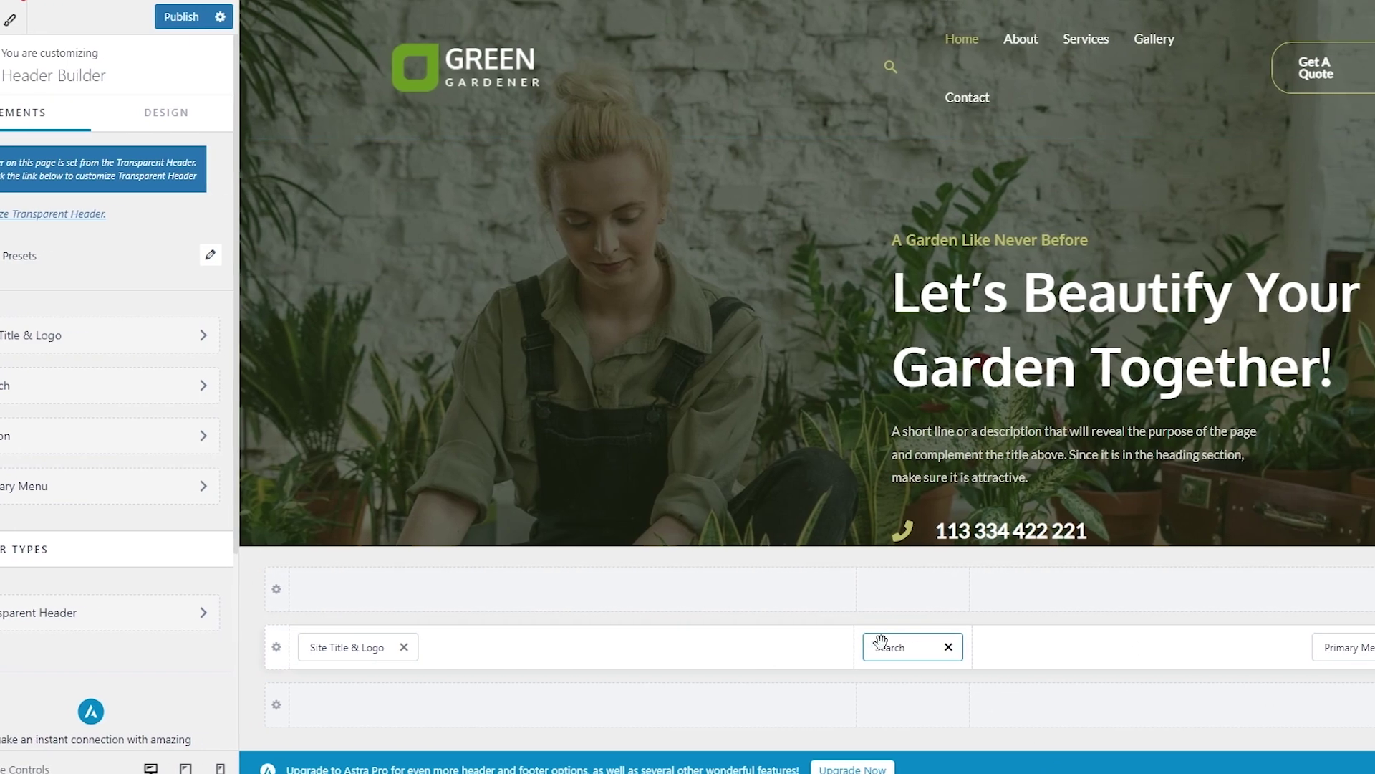
Move Search into the right zone and reorder it as Primary Menu, Search, then the Get A Quote button.
drag(968, 647, 1089, 653)
click(1236, 652)
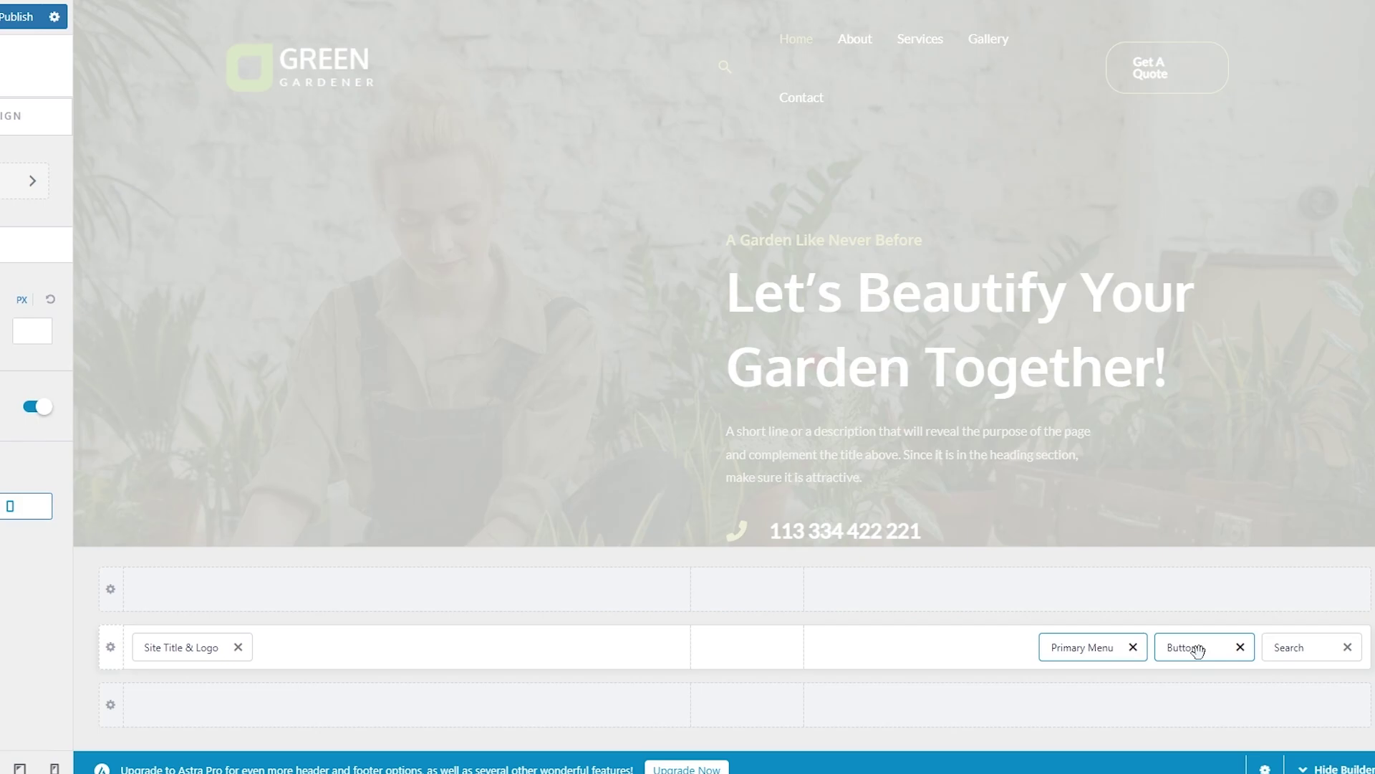
drag(1197, 650, 1095, 661)
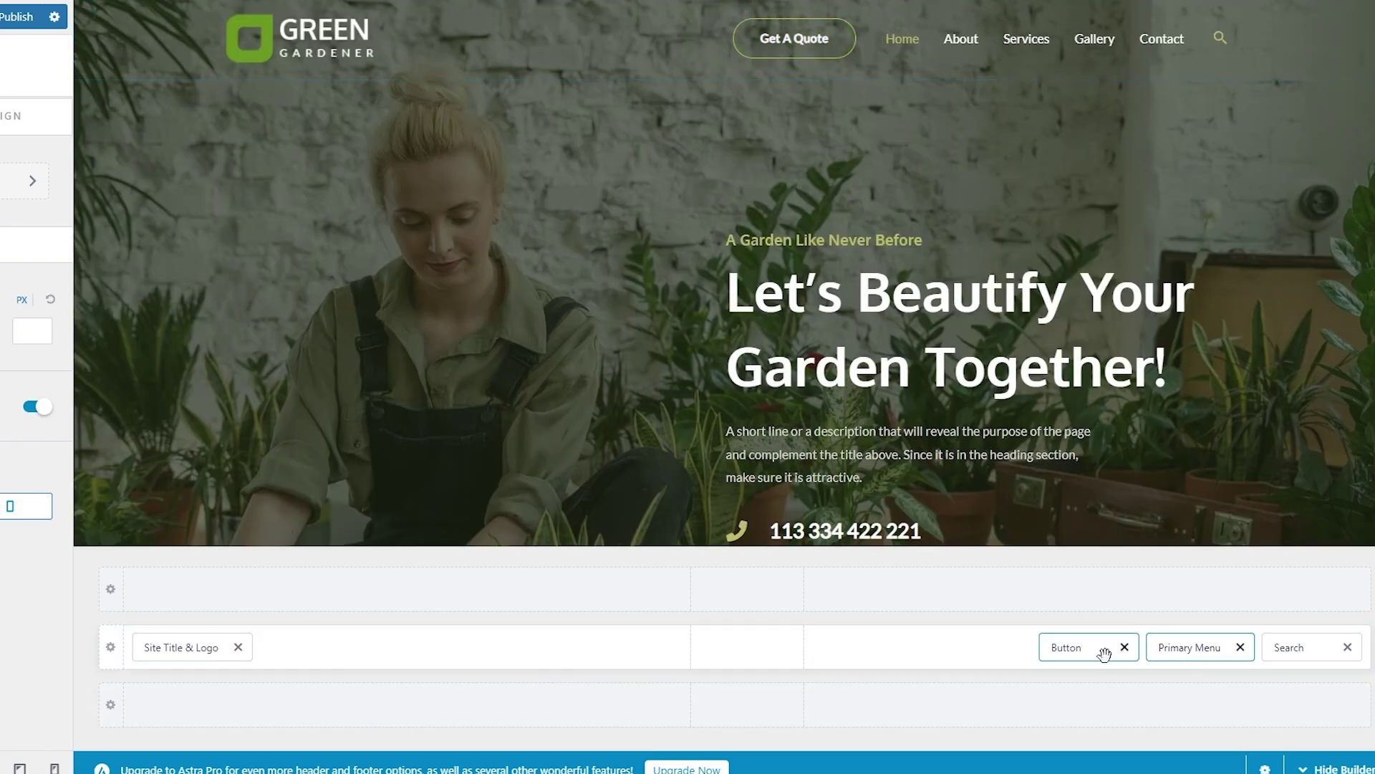
drag(1103, 652, 1351, 645)
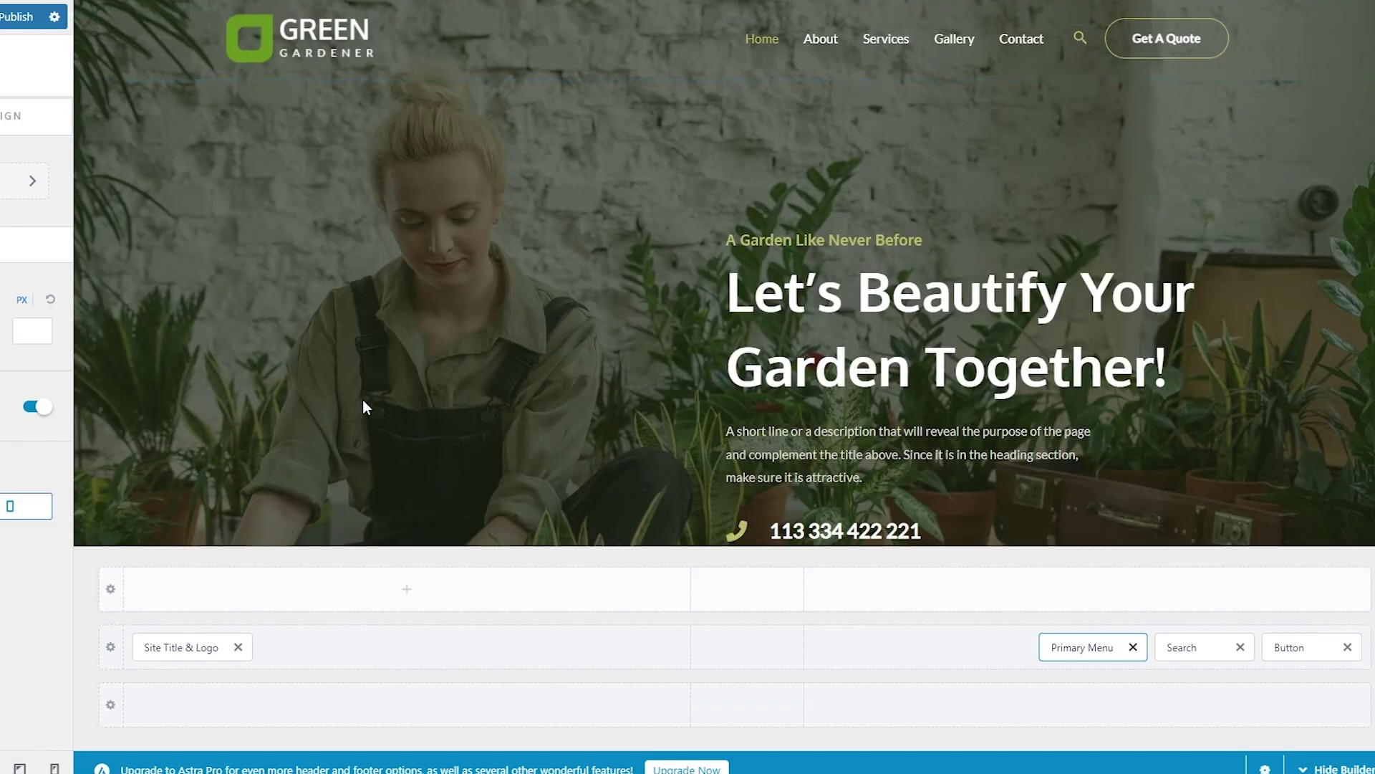
click(1218, 645)
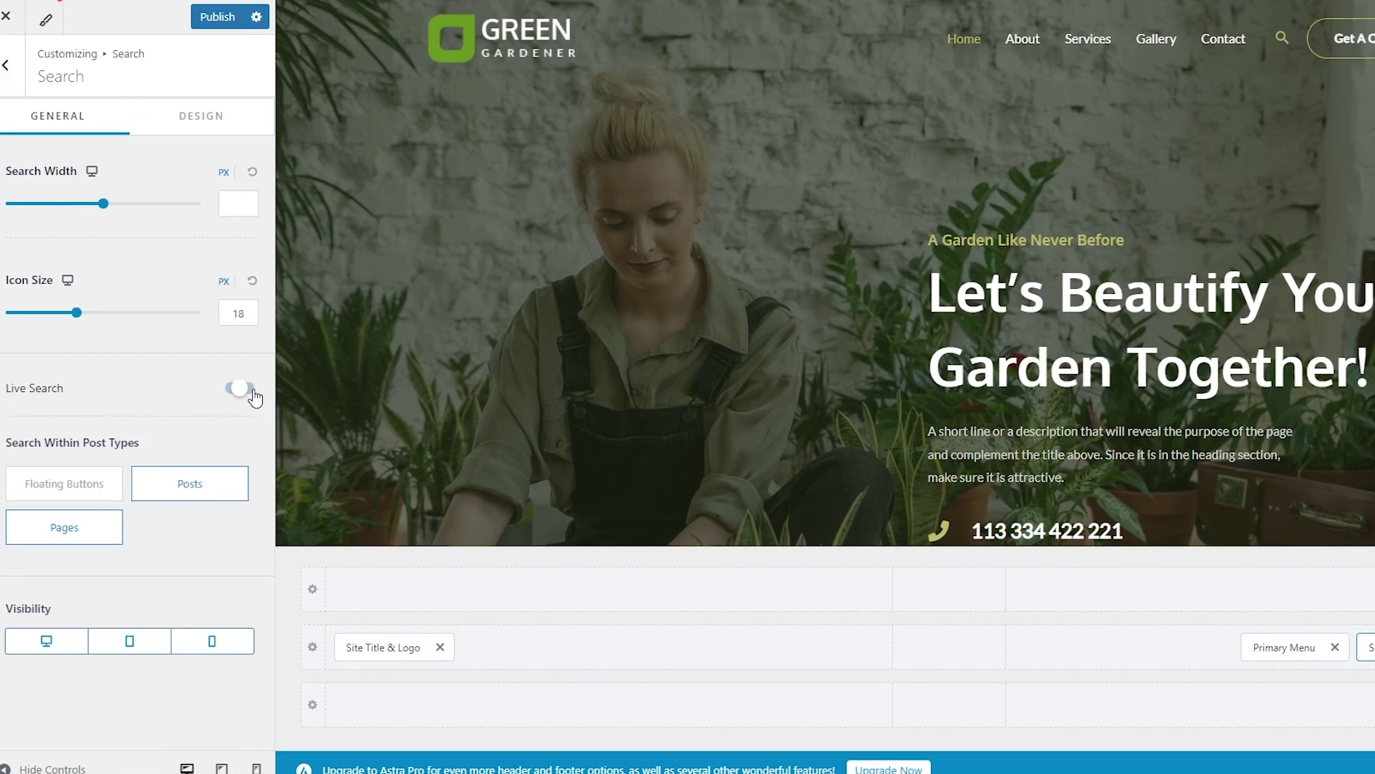
Enable Live Search with Floating Buttons left excluded, publish, and close the Customizer to the live site.
click(253, 391)
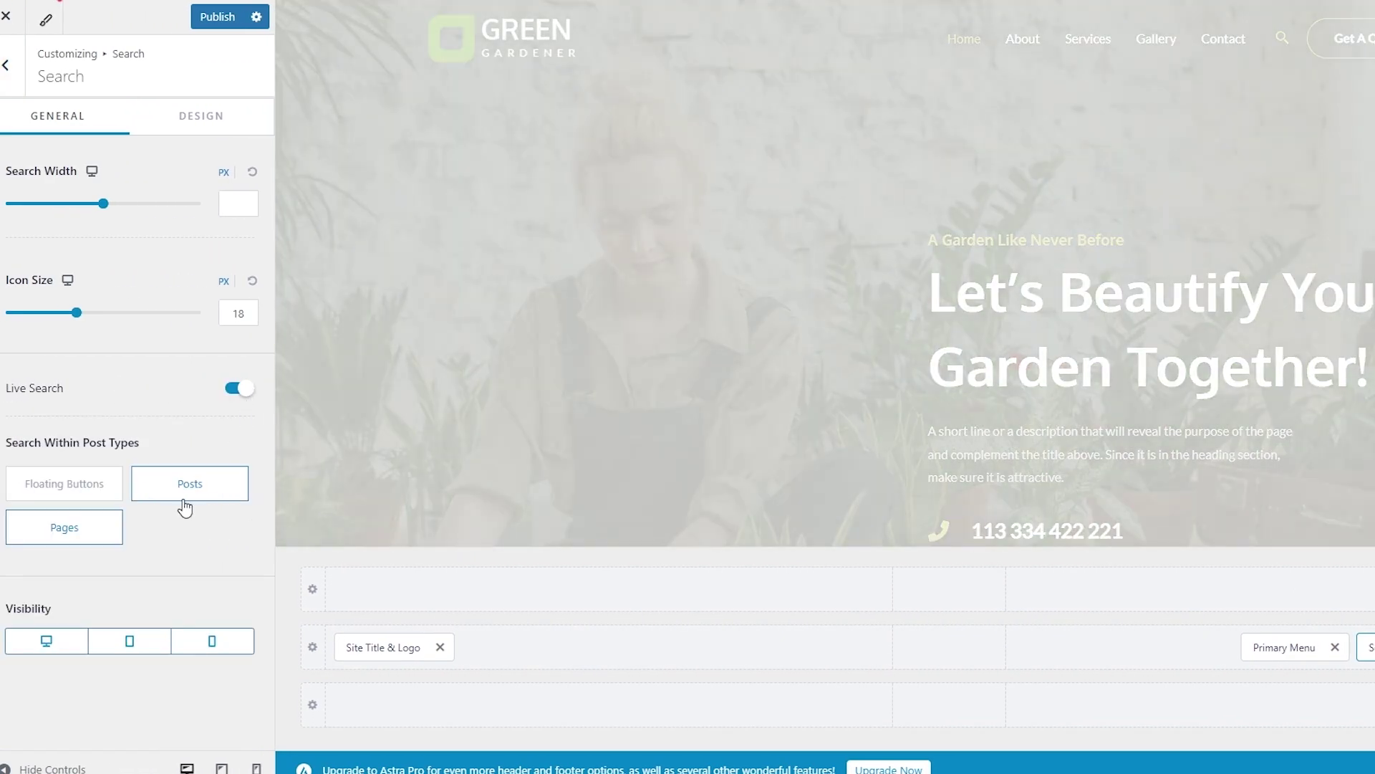
click(111, 493)
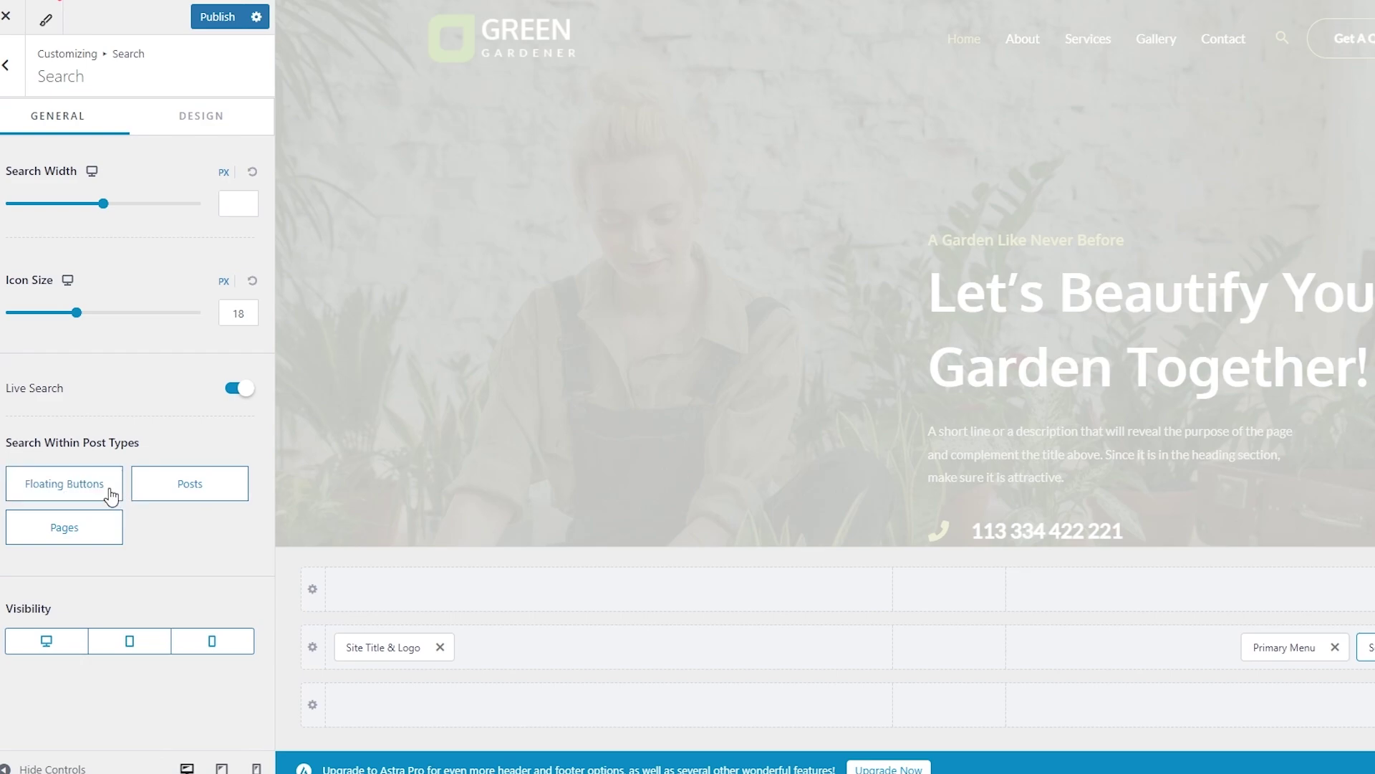
click(111, 493)
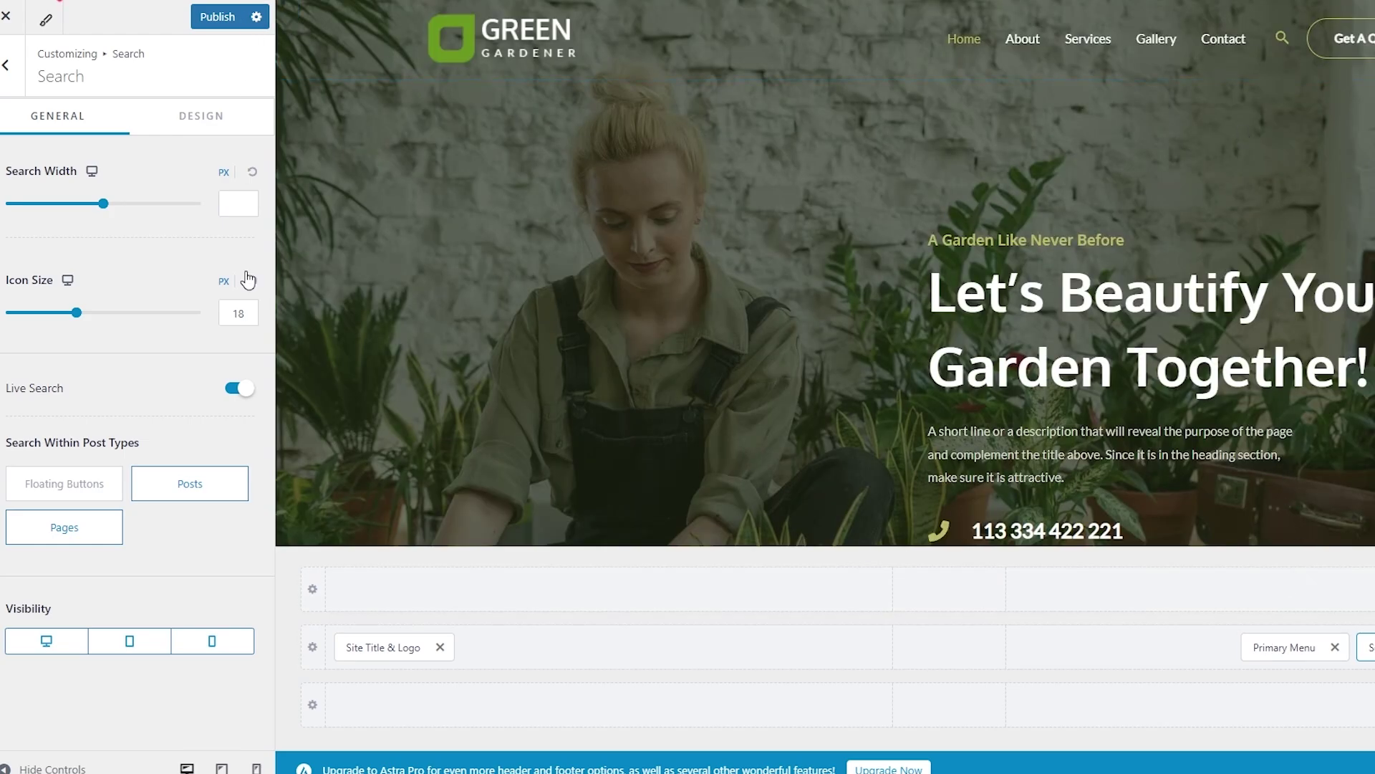
click(228, 20)
click(256, 17)
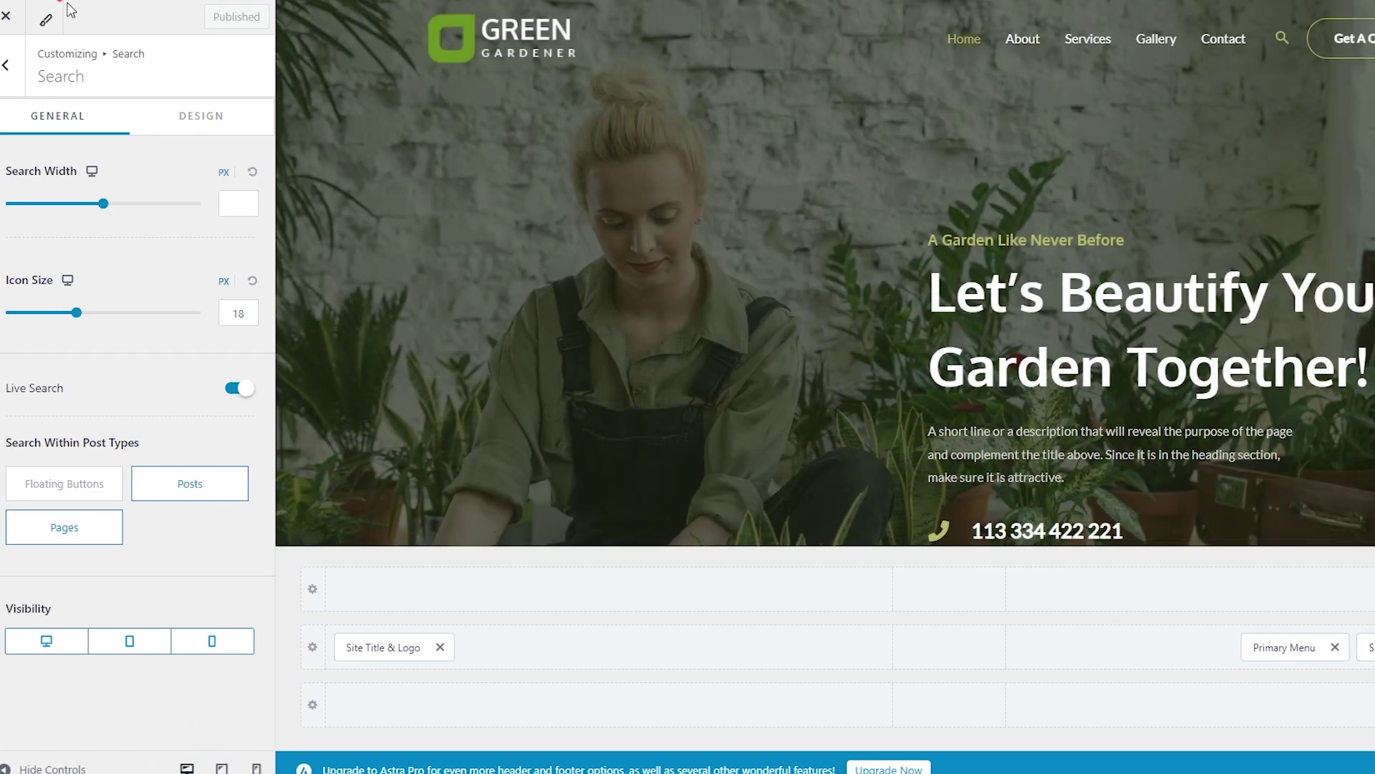
click(6, 15)
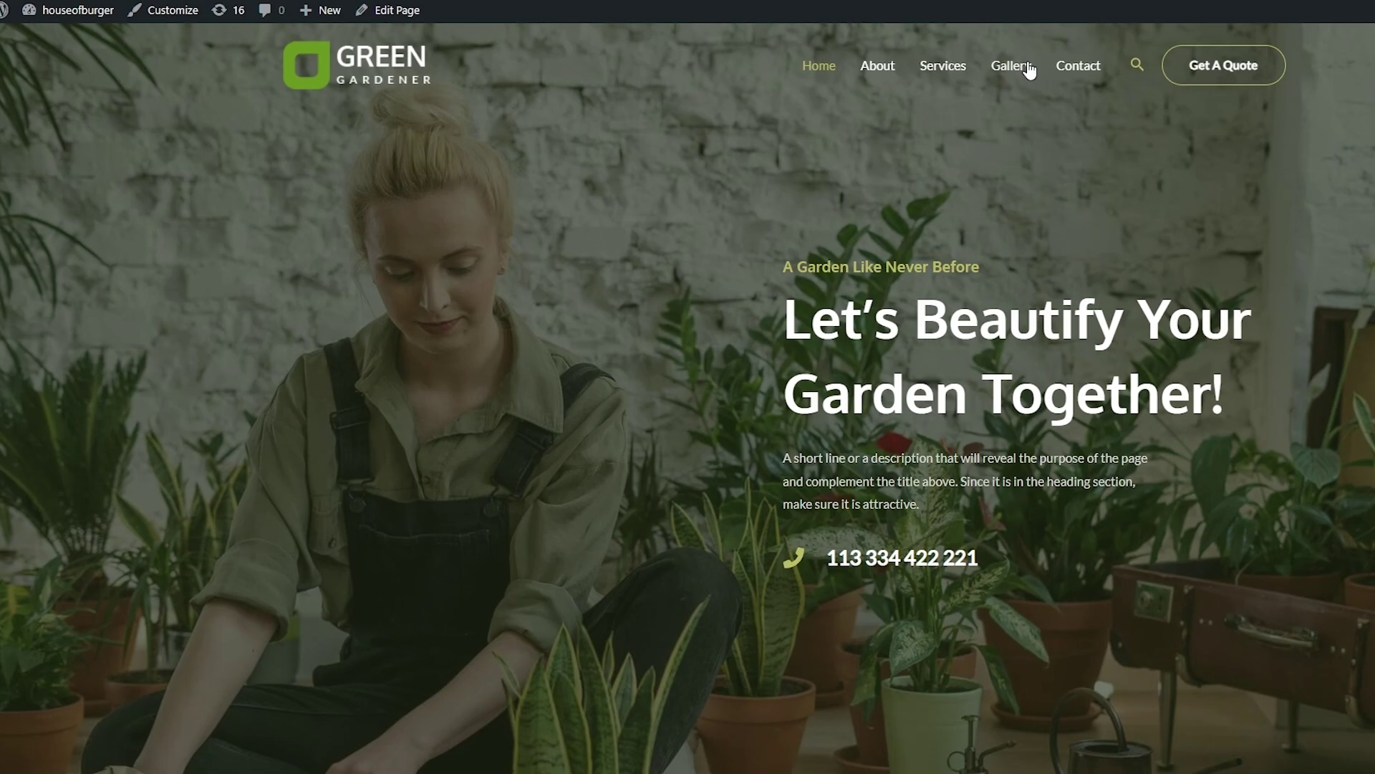
Try the header live search on the published site with the queries 'kgooa' and 'ga'.
click(1140, 67)
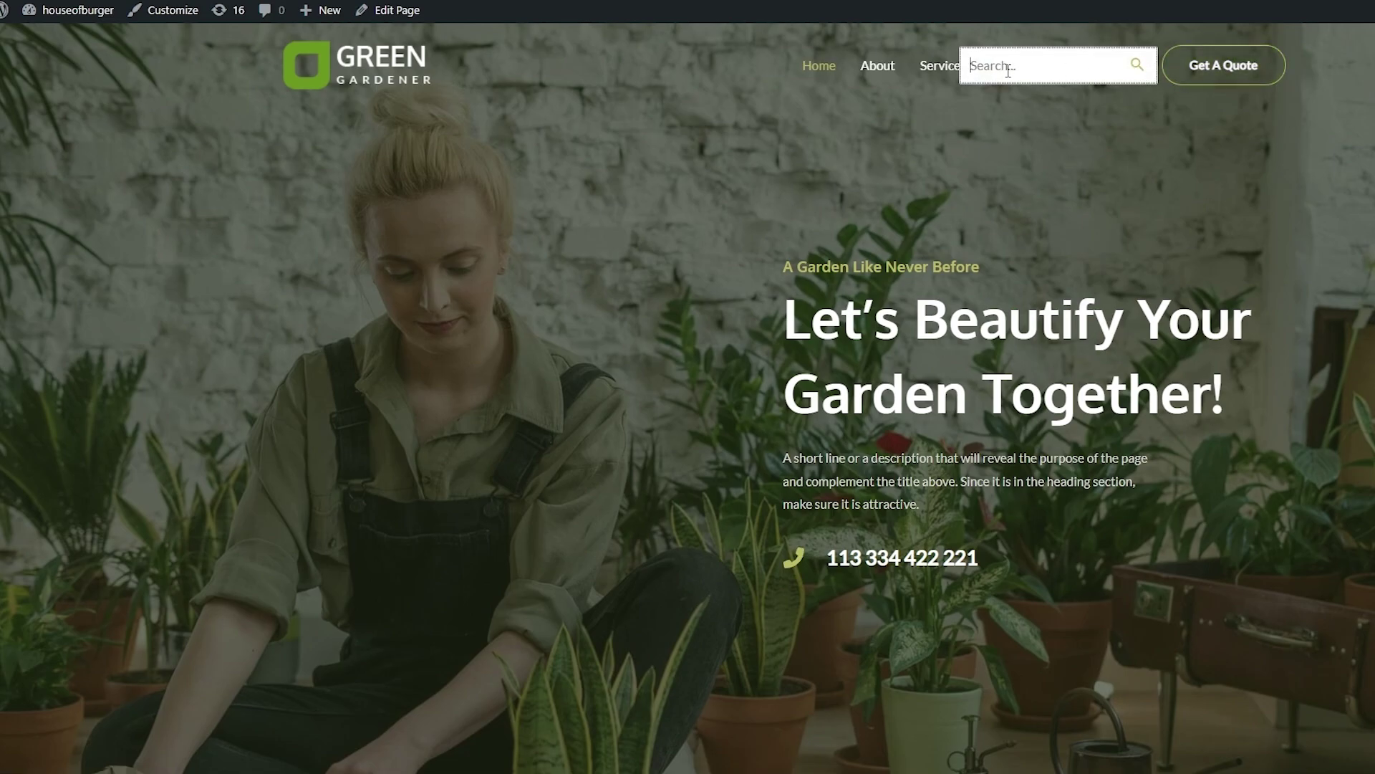
text(kgooa)
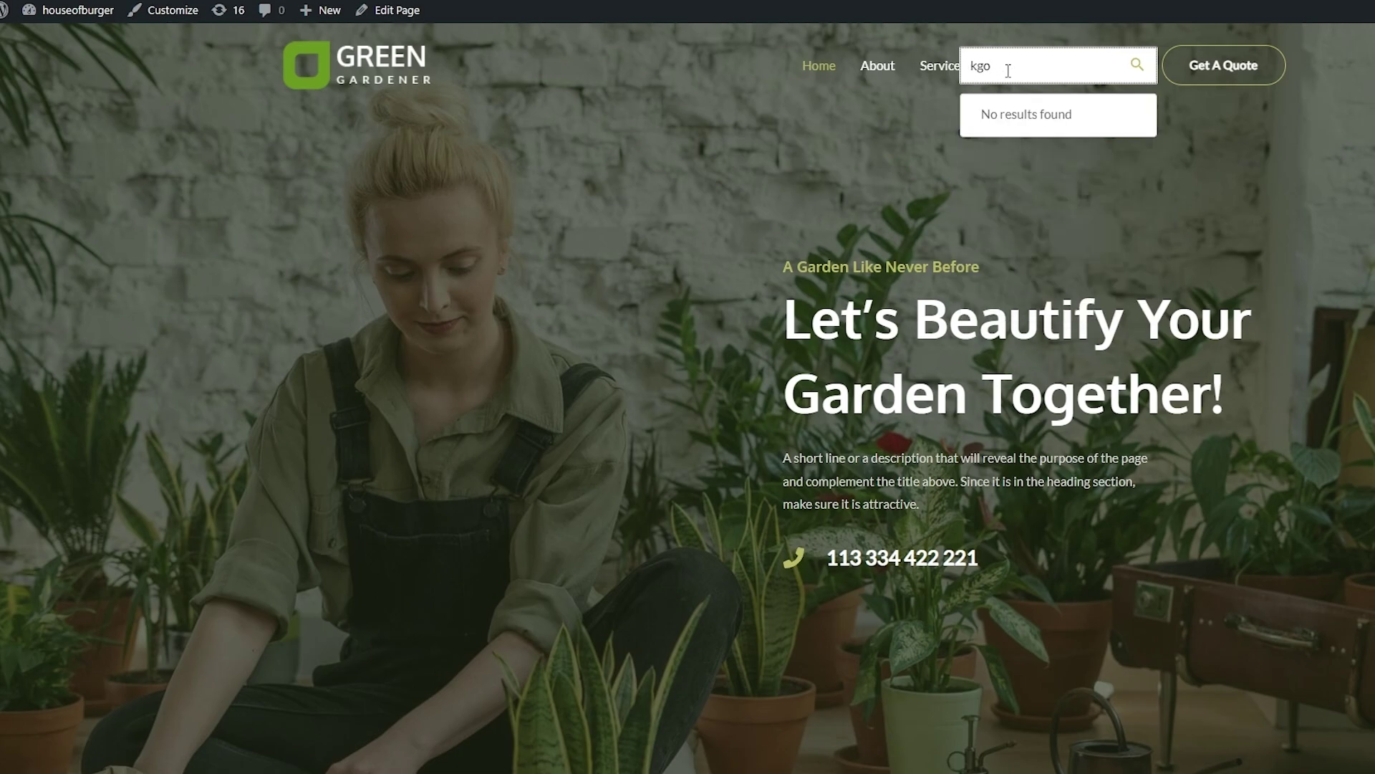
key(BackSpace)
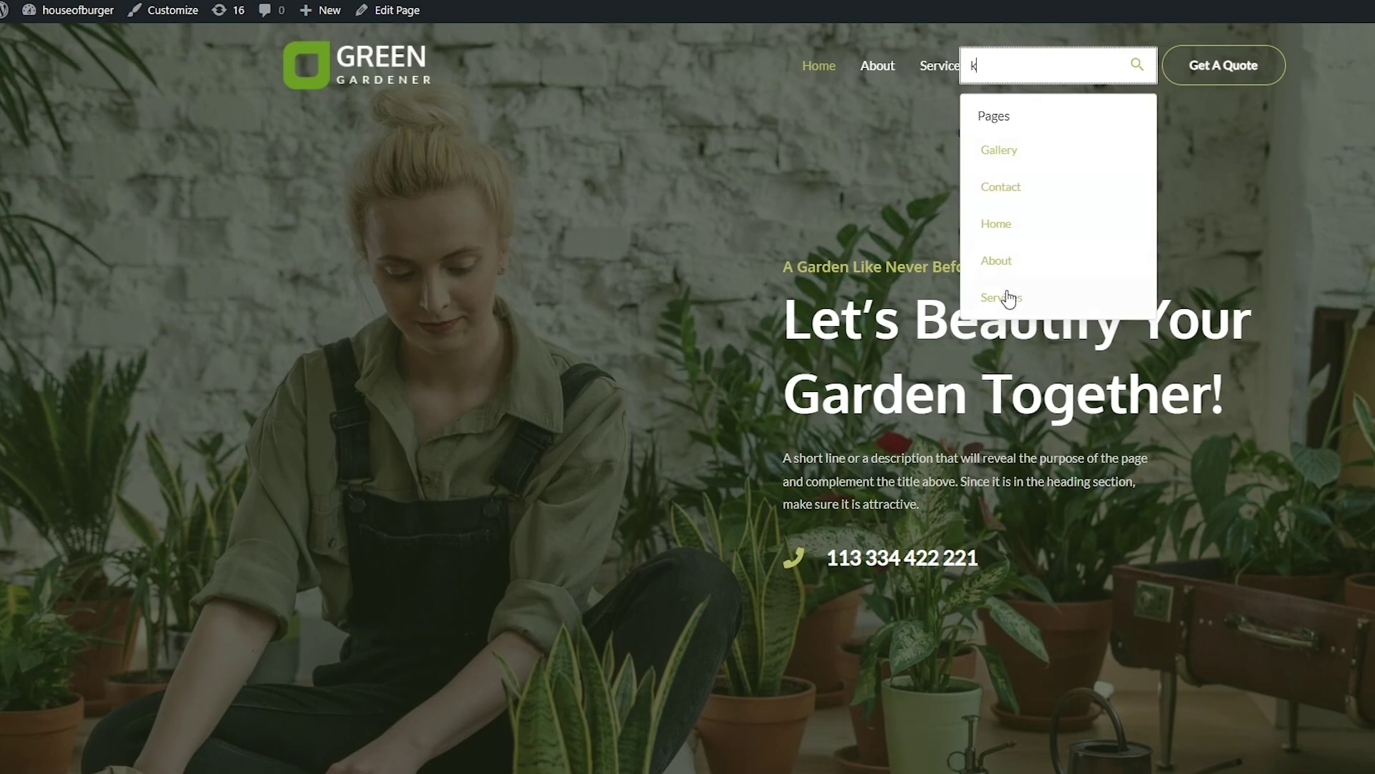
key(BackSpace)
text(ga)
Close the search box, then reopen it and close it again.
click(1314, 403)
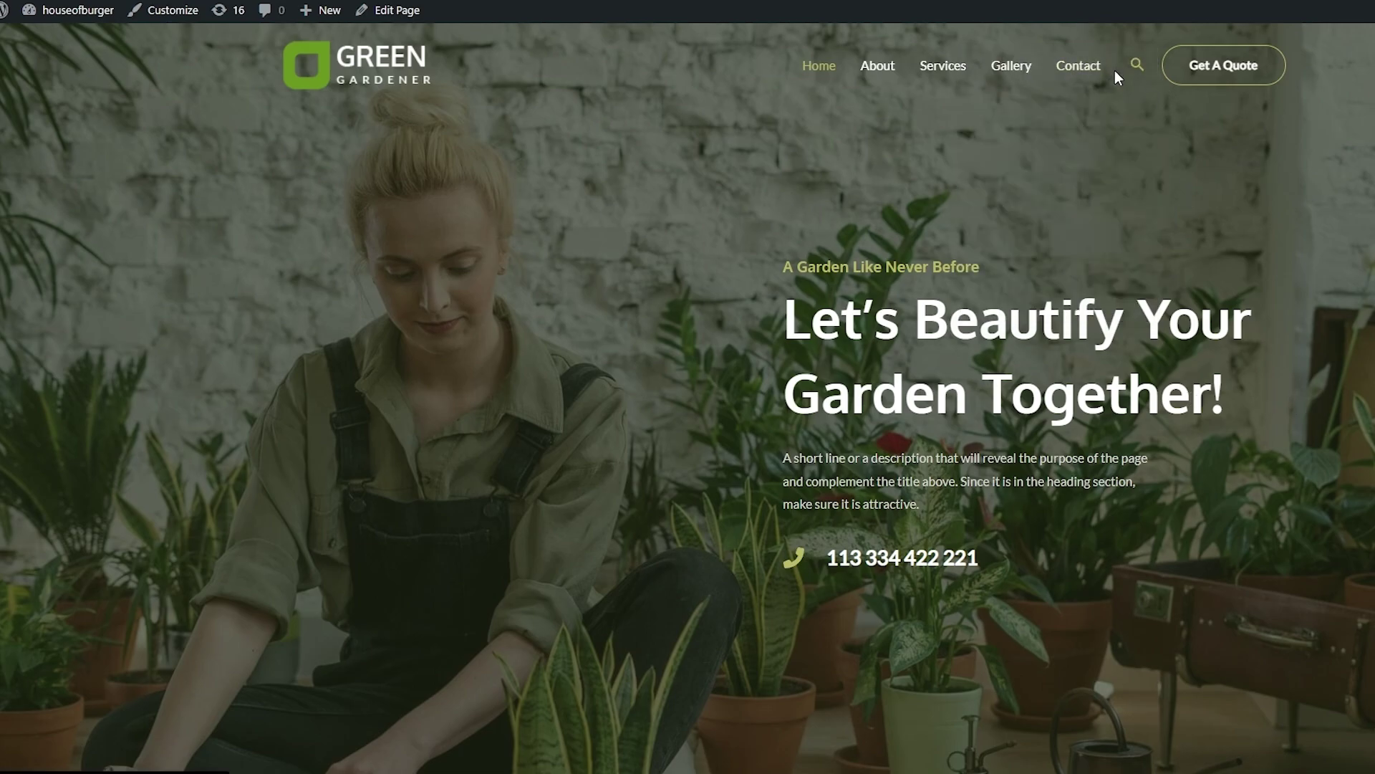
click(1134, 68)
click(1051, 191)
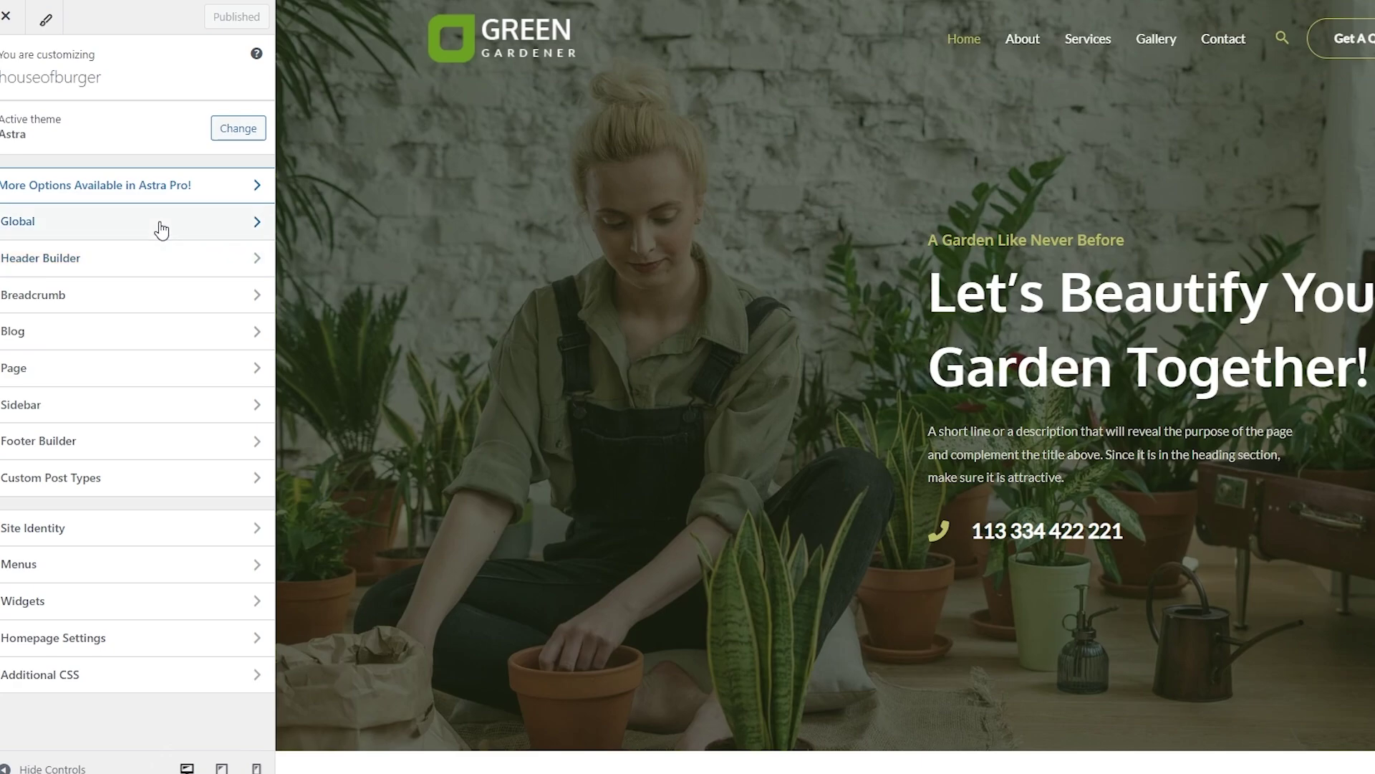
In the Header Builder, shift the Primary Menu left and set search icon size 26 and width 642.
click(233, 269)
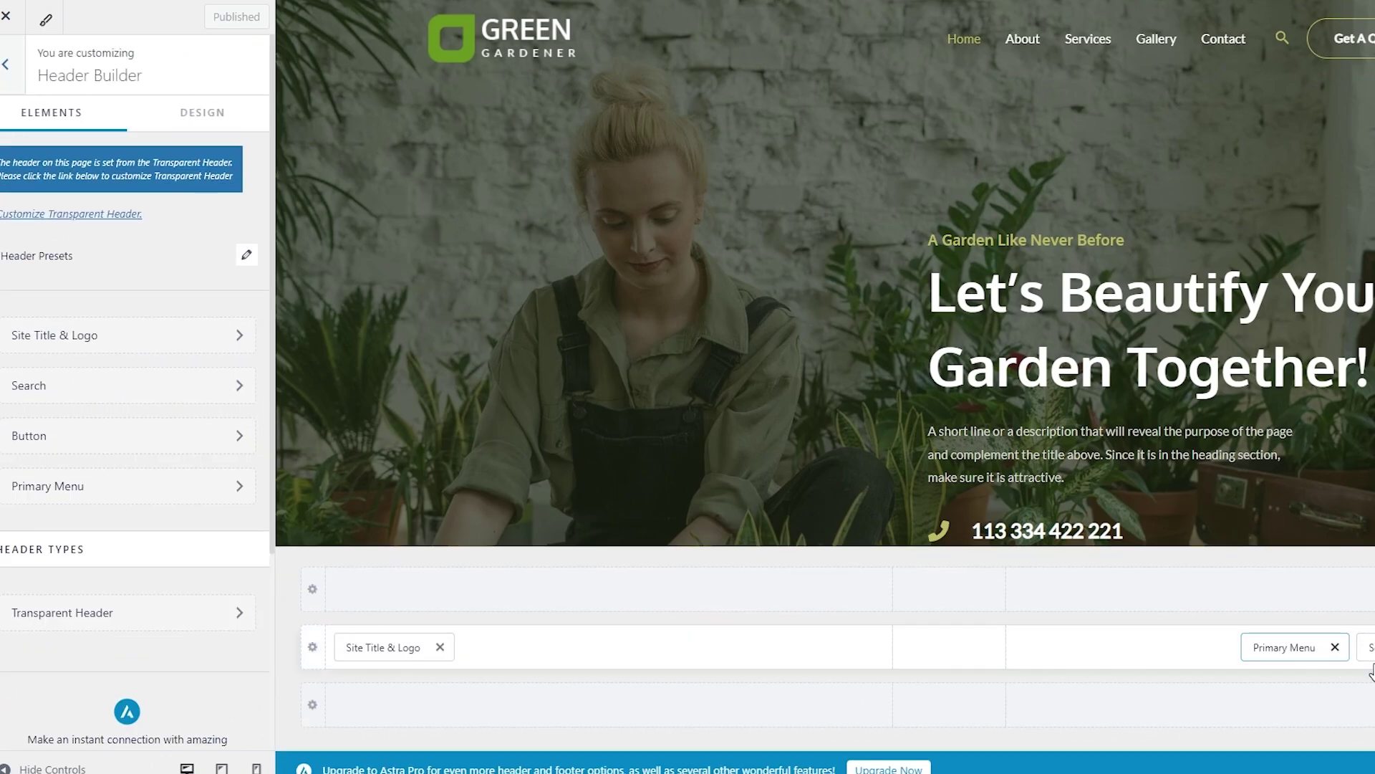
drag(1285, 647, 933, 655)
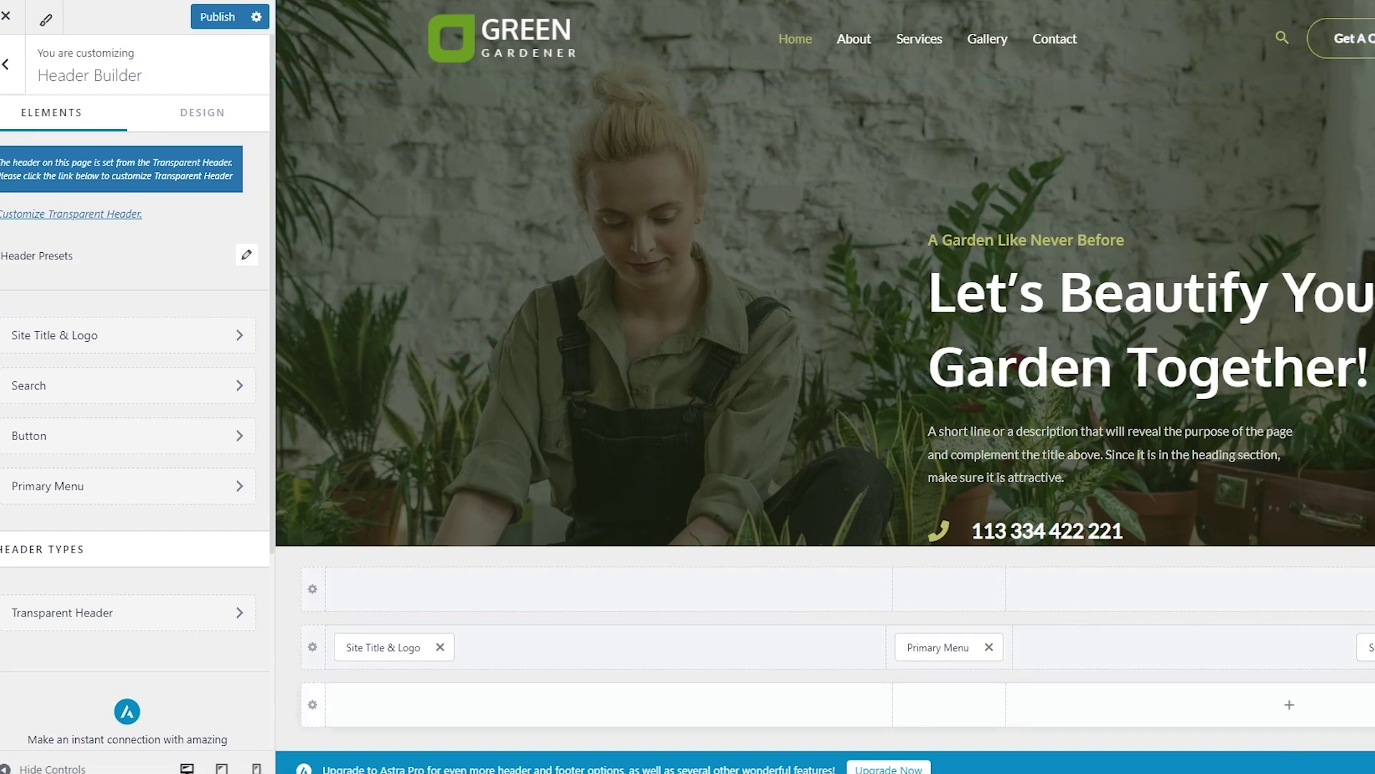
click(1366, 647)
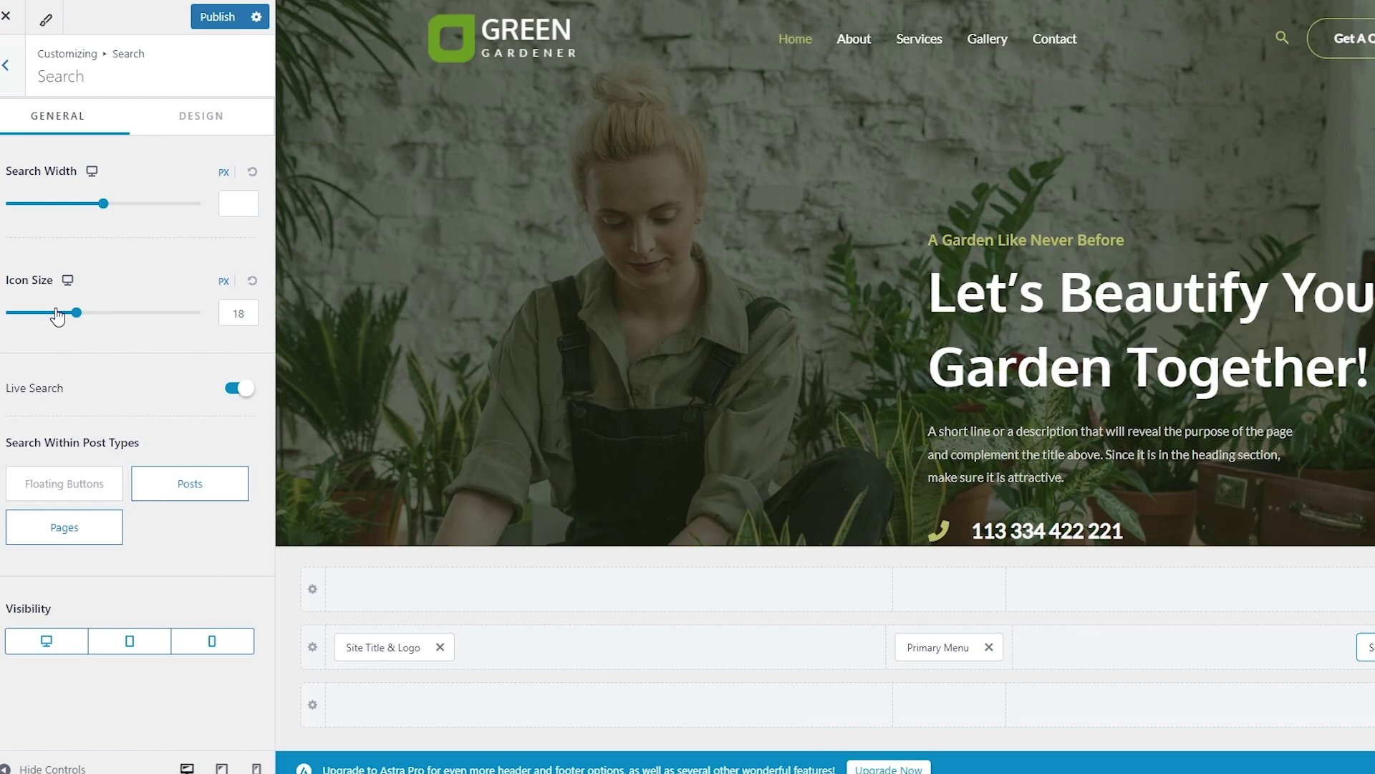
drag(76, 313, 107, 313)
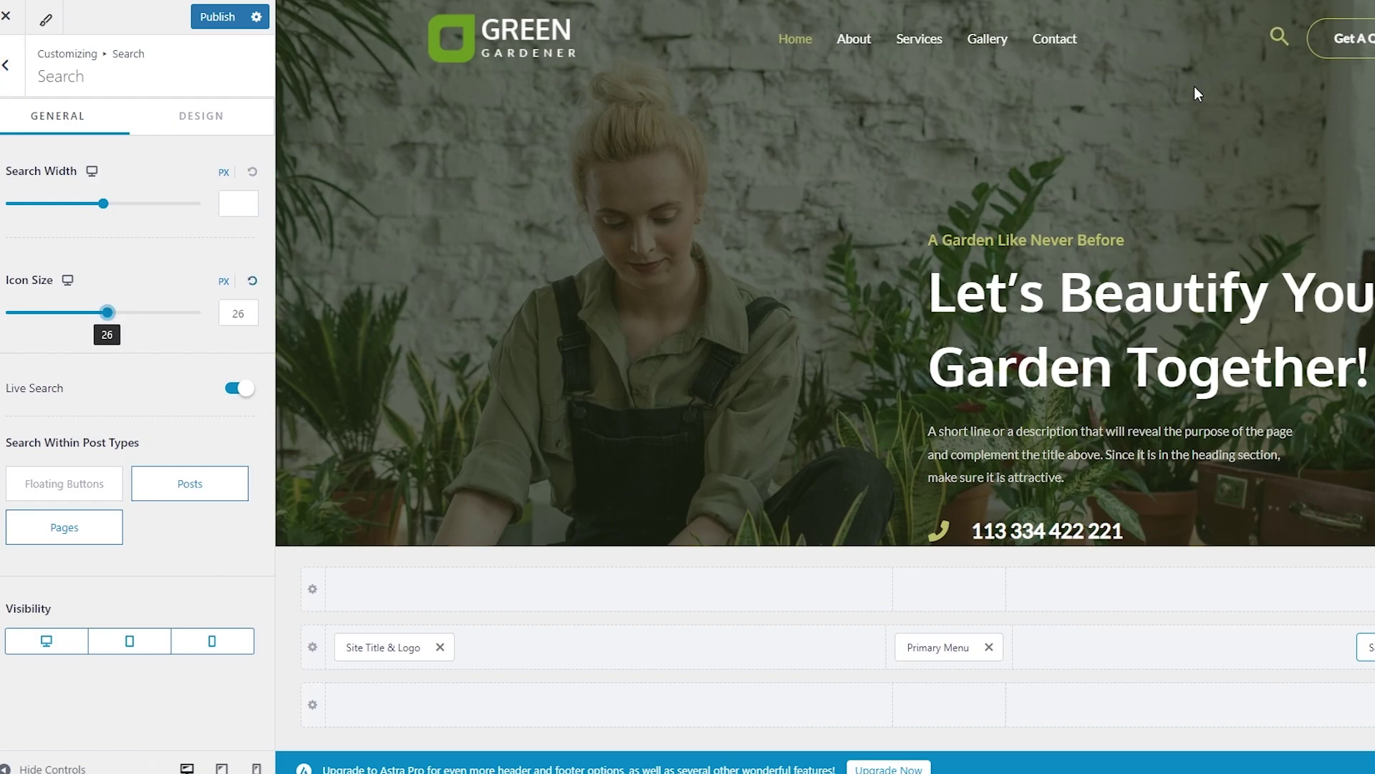
drag(103, 204, 130, 207)
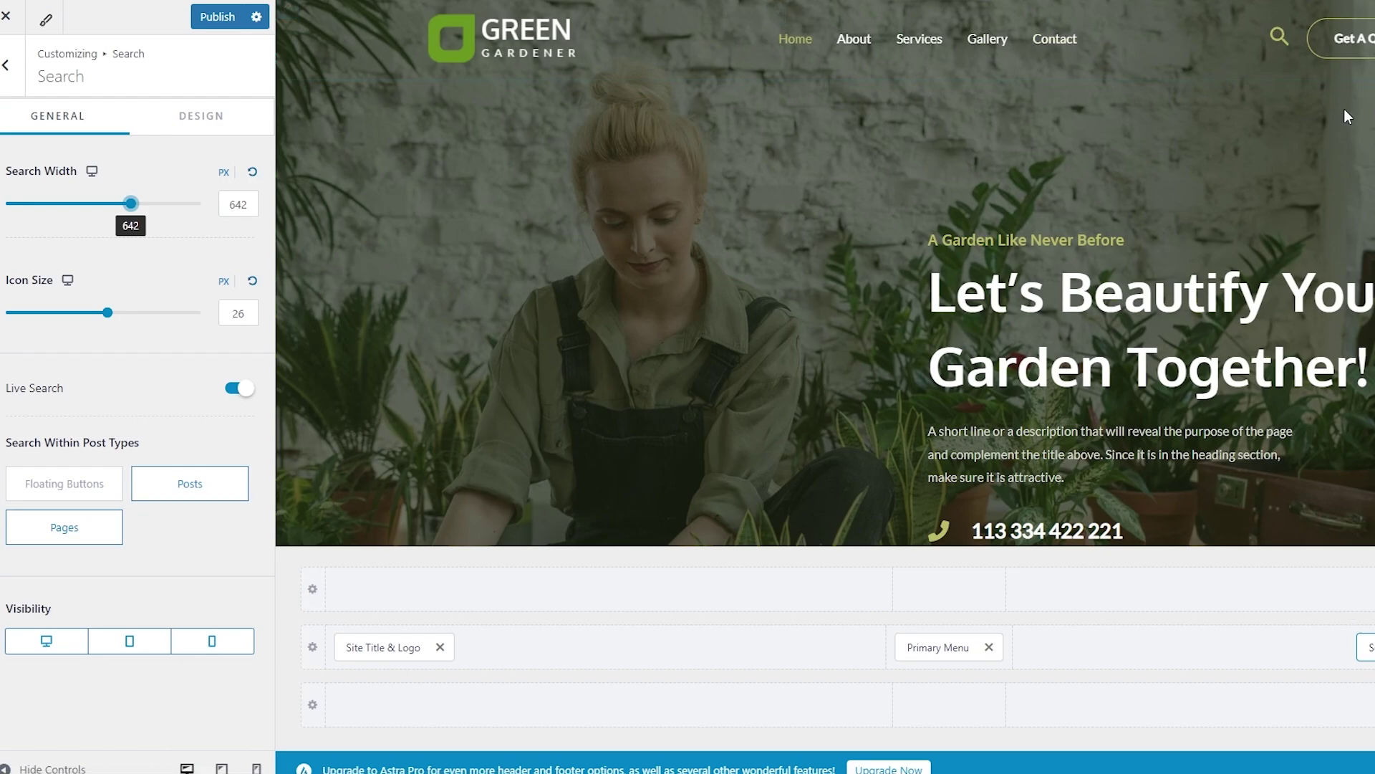
Place the Primary Menu beside the site logo, publish the header changes, and exit the Customizer.
click(838, 648)
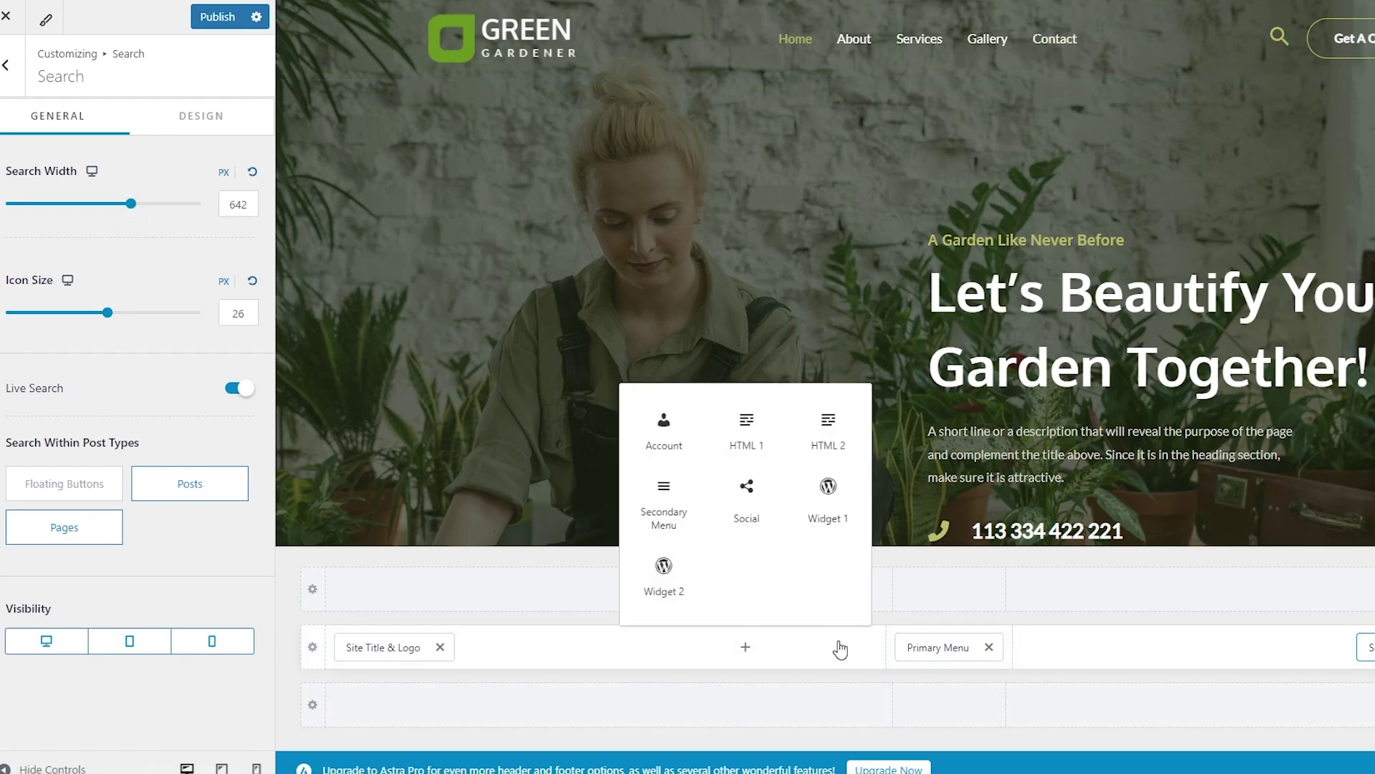
drag(938, 647, 888, 657)
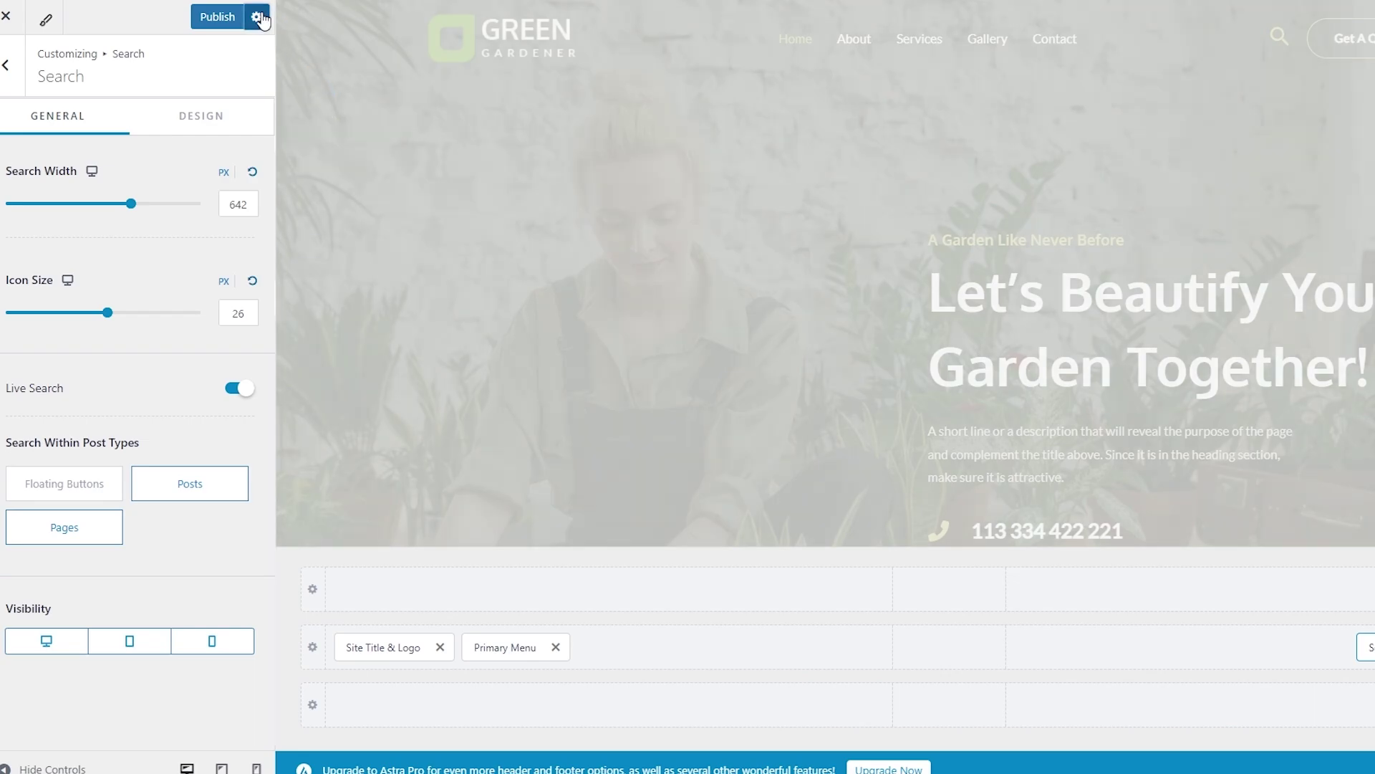
click(258, 17)
click(258, 17)
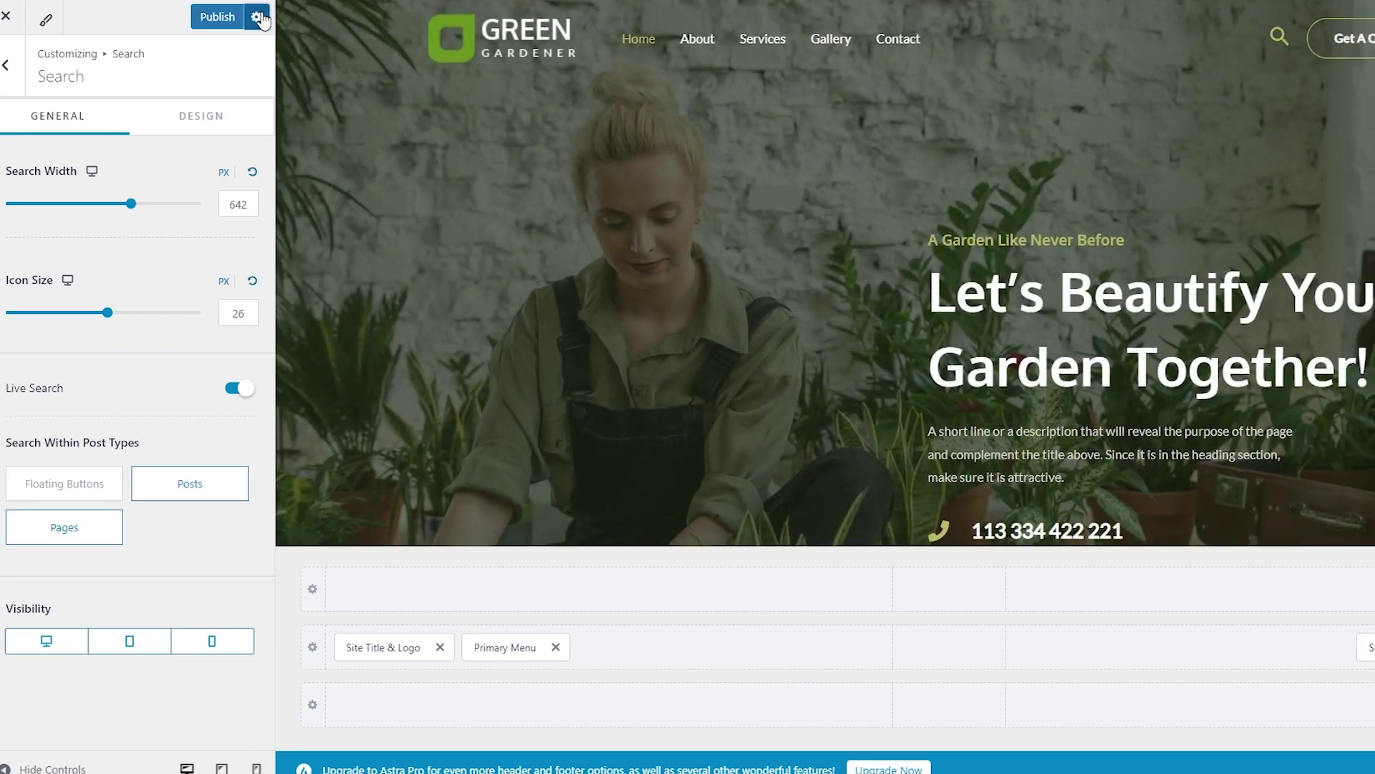
click(217, 17)
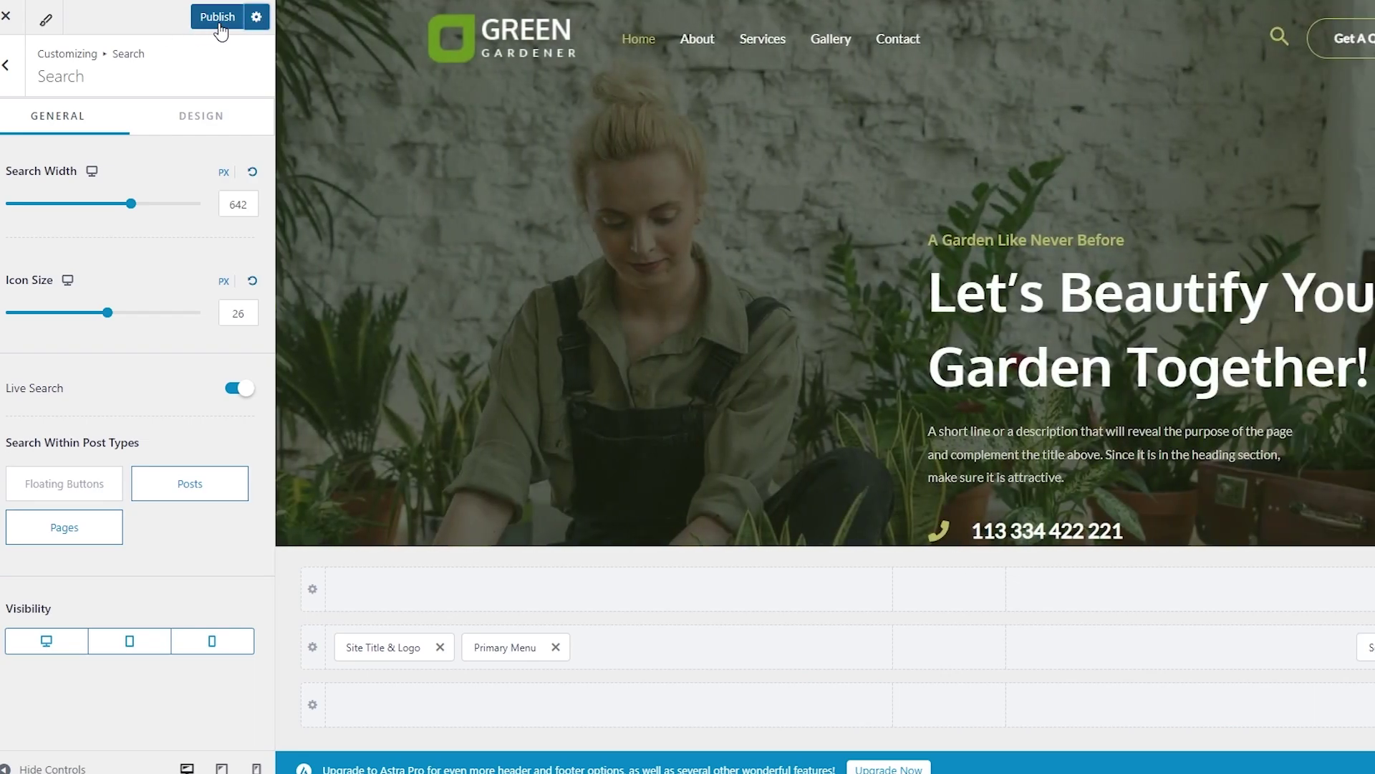
click(9, 15)
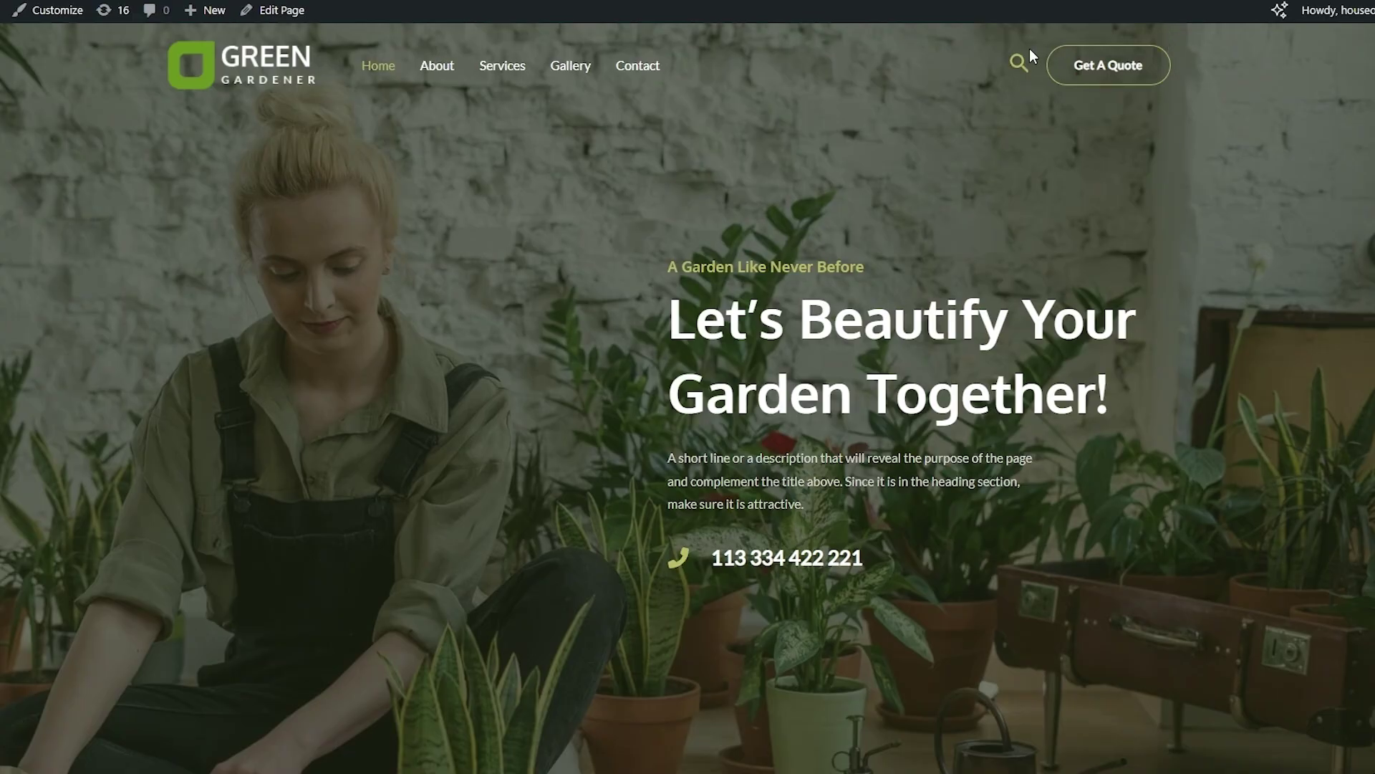
click(1020, 63)
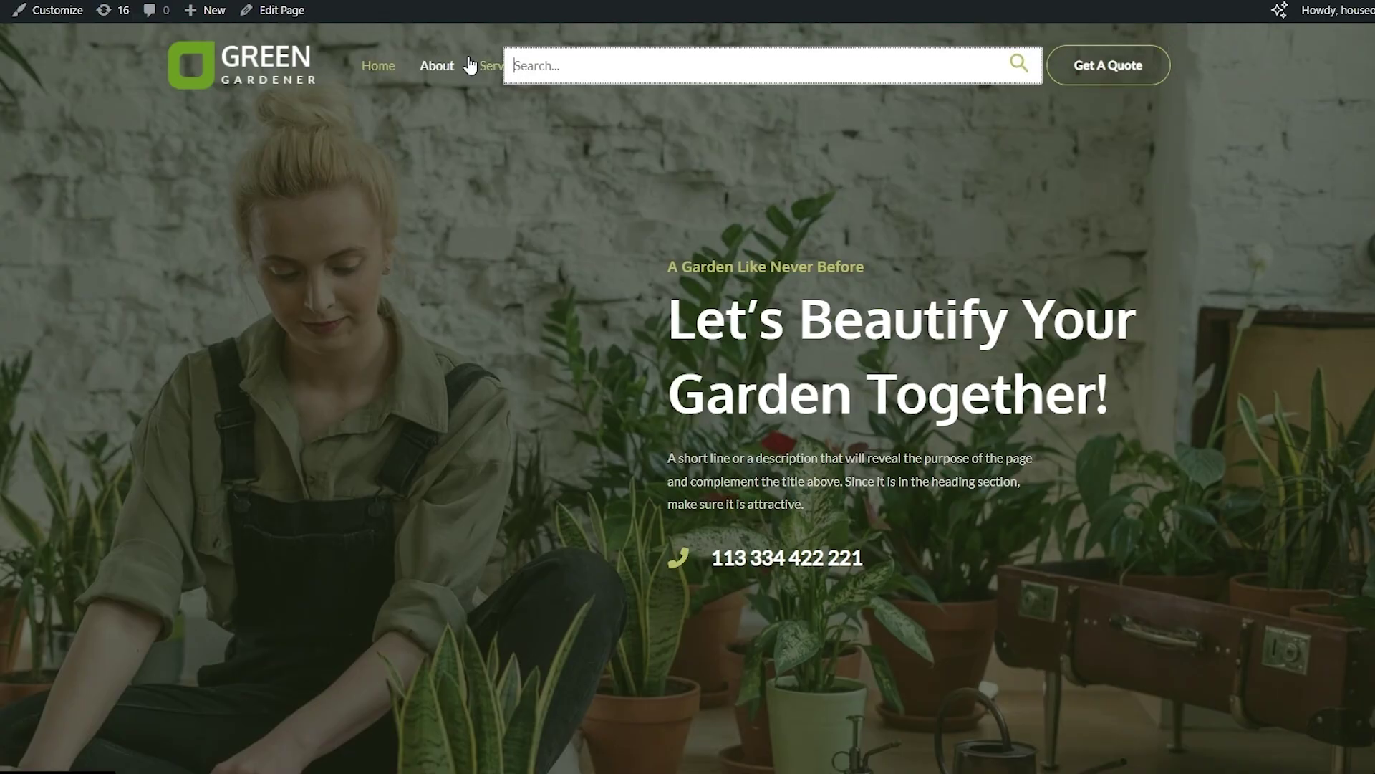
click(1010, 135)
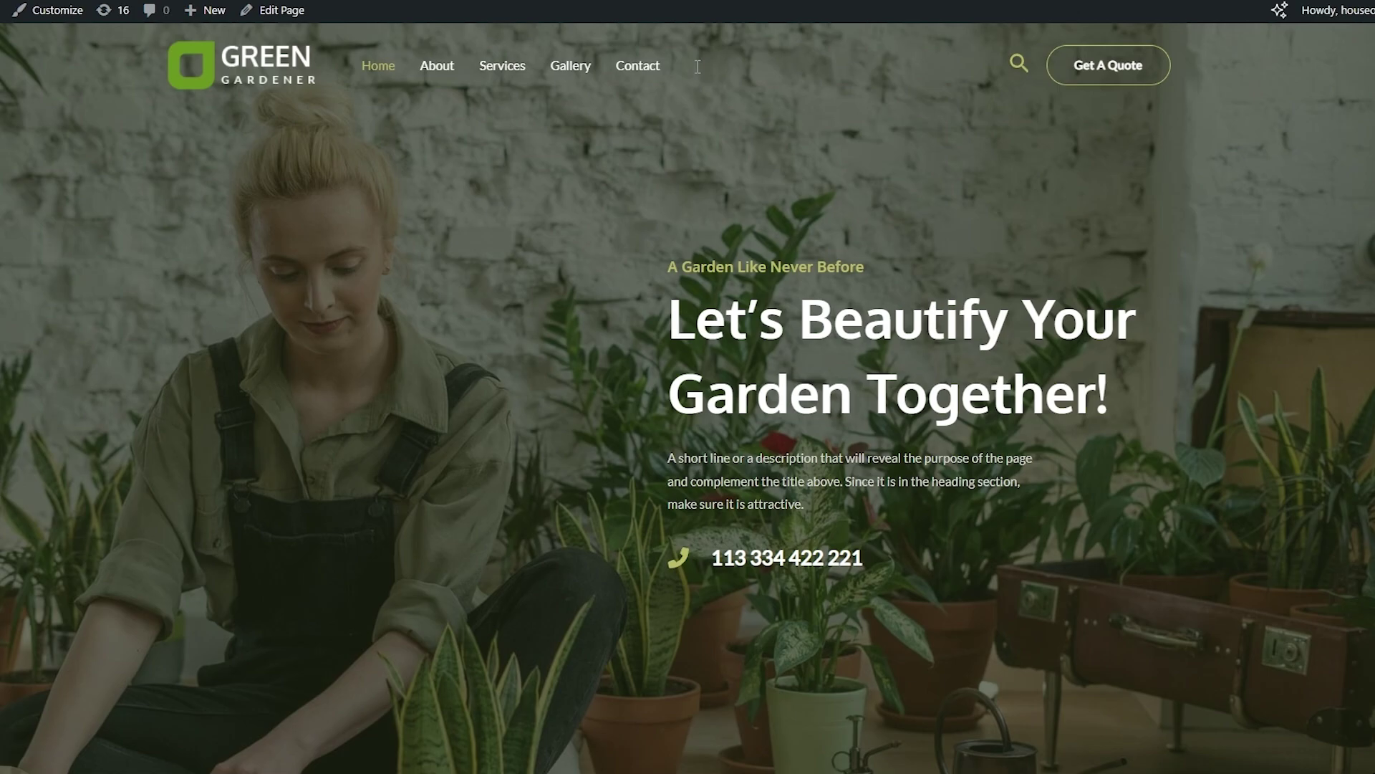
scroll(1190, 109, down, 9)
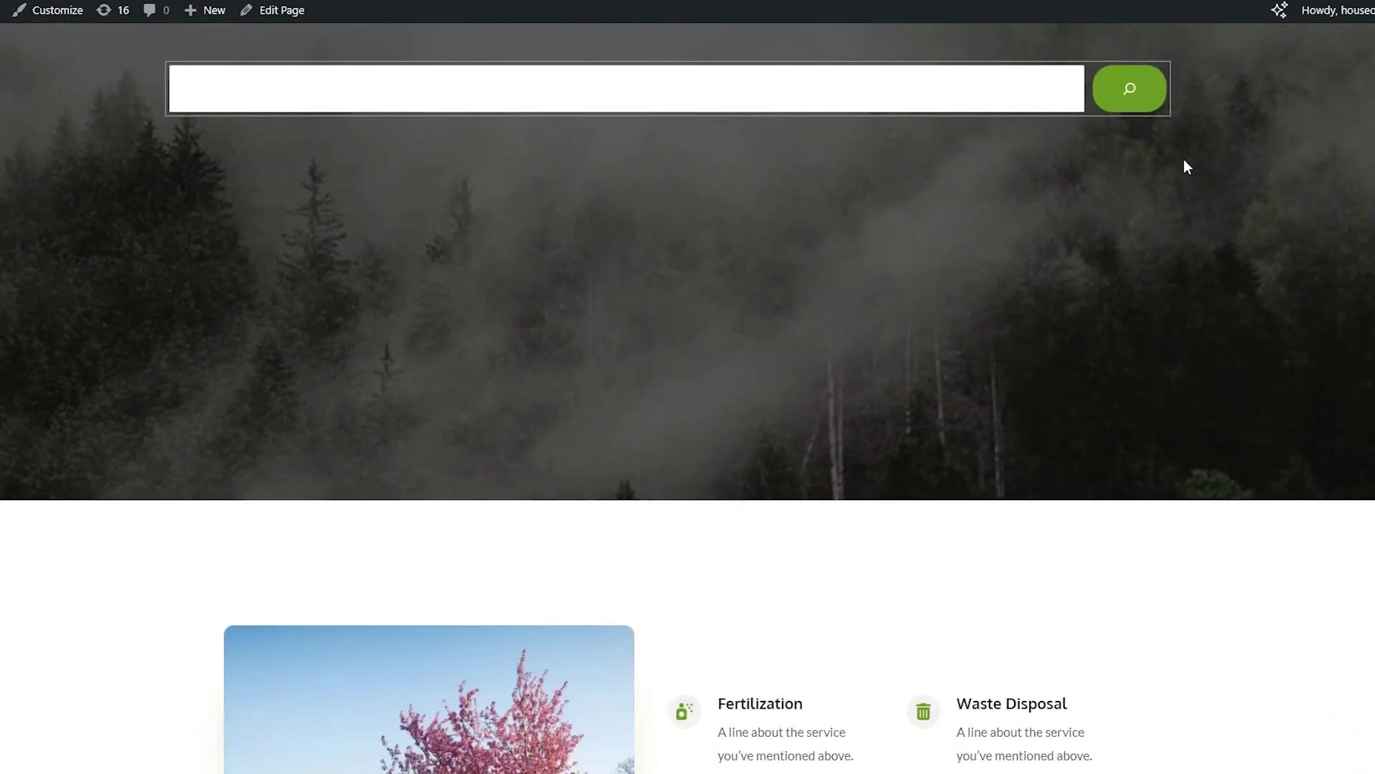
scroll(1186, 166, up, 9)
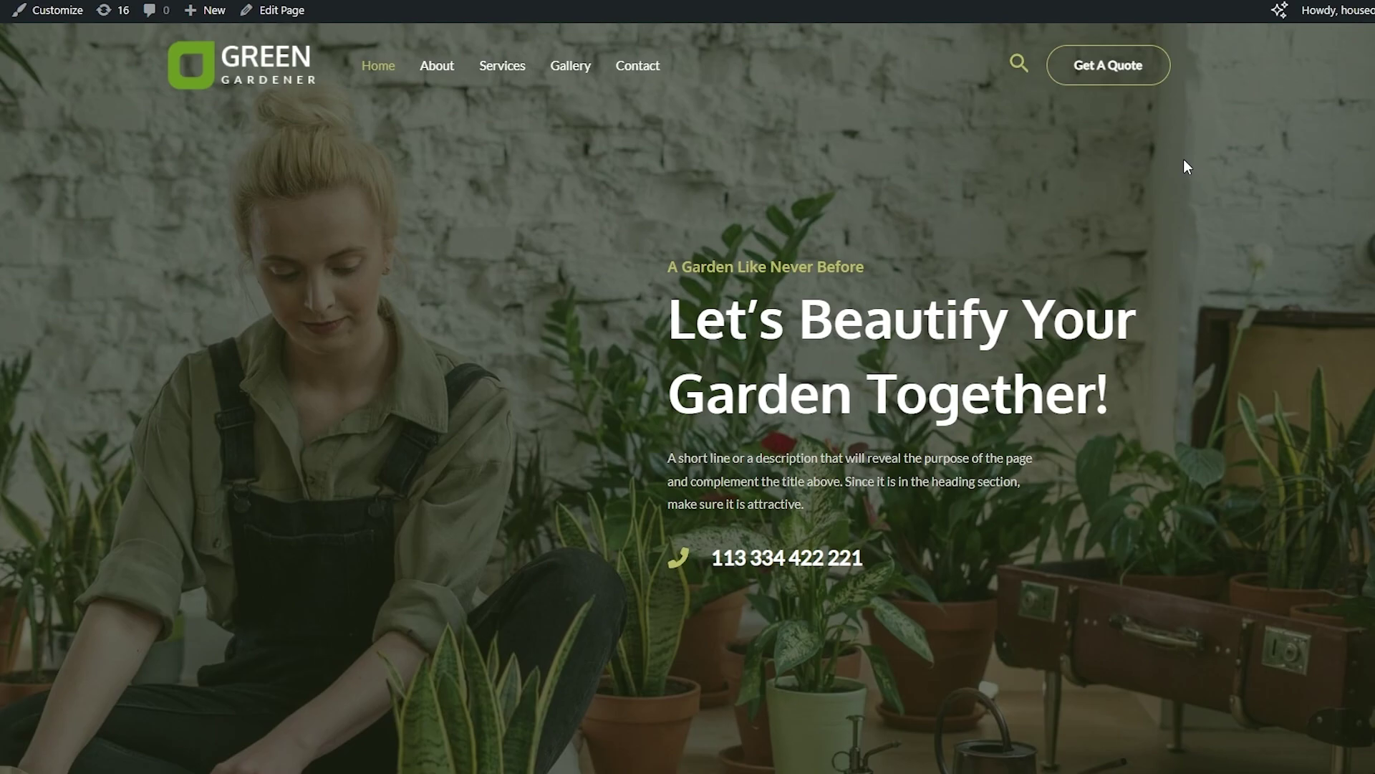